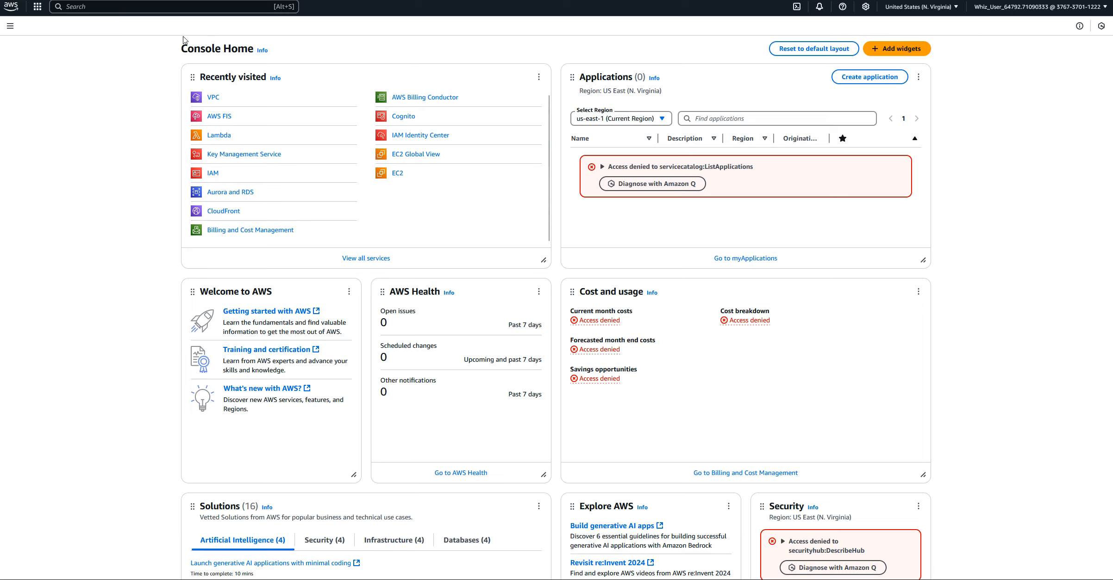
Open the EC2 service and start creating a new launch template
left_click(36, 10)
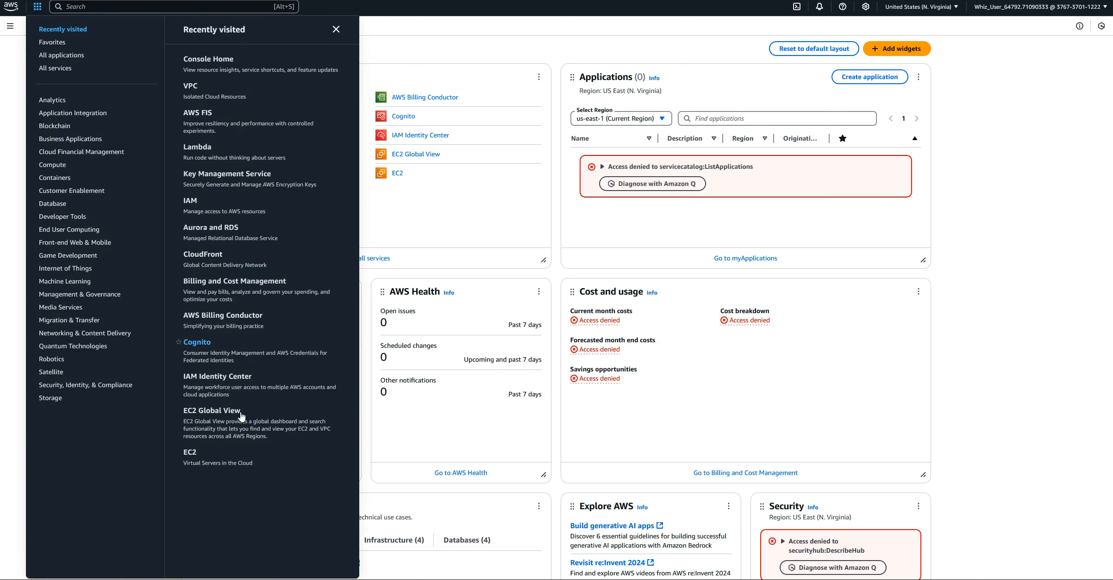
left_click(190, 454)
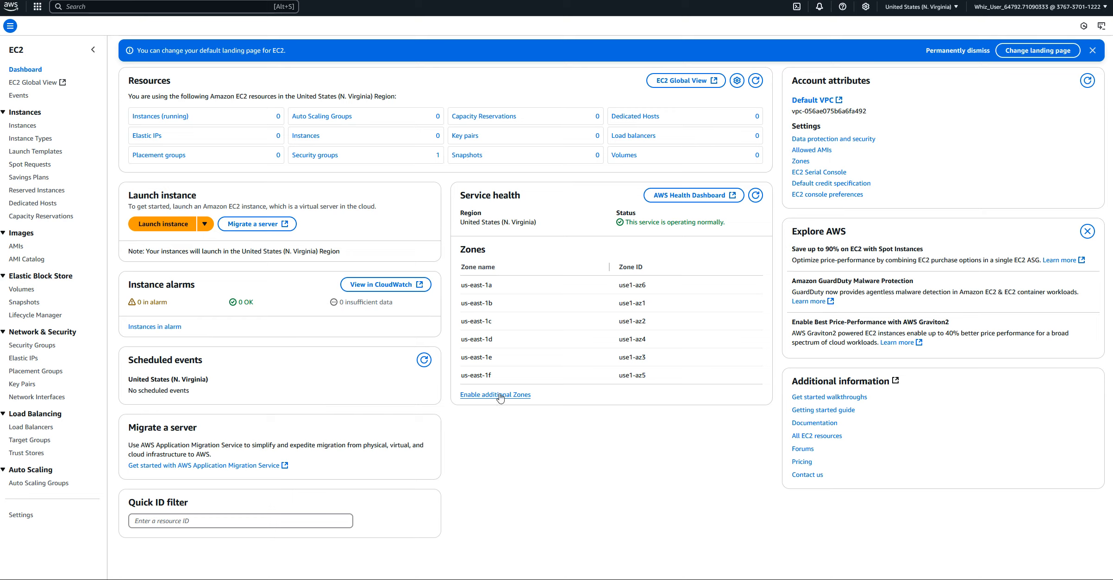
left_click(38, 156)
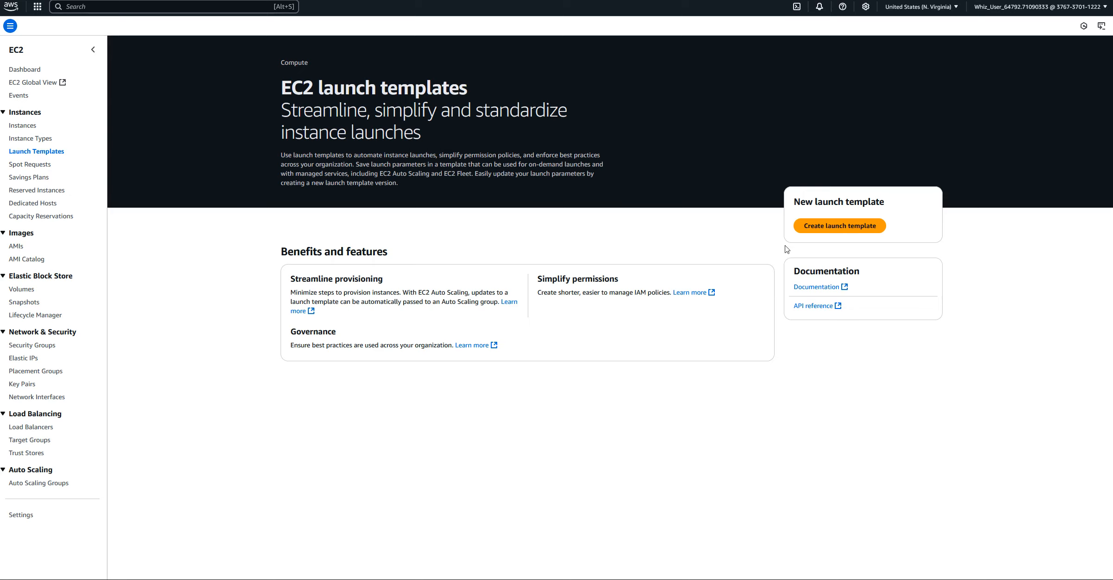
left_click(823, 225)
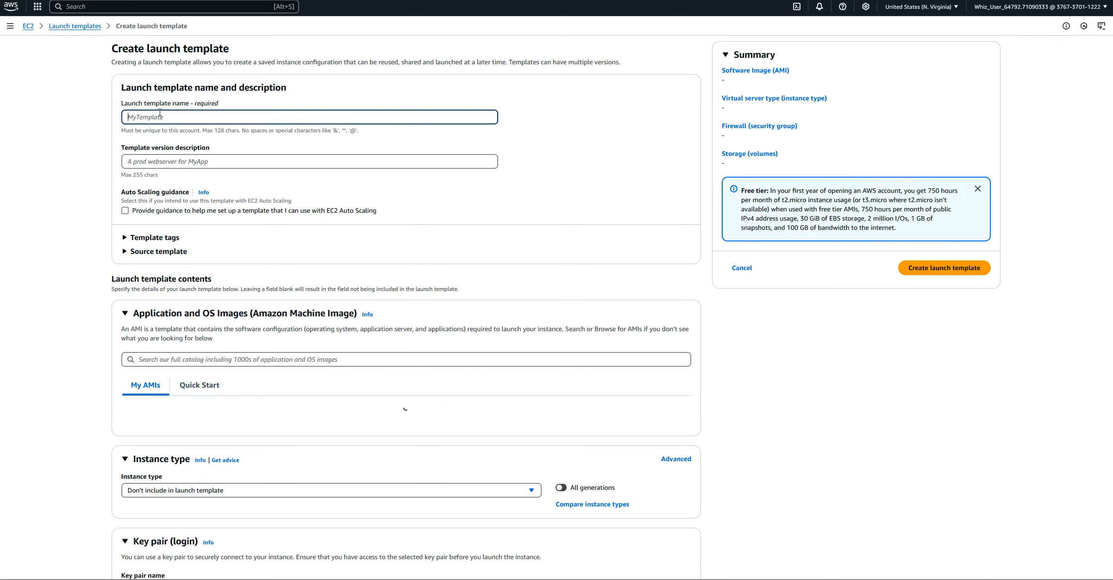
Name the launch template Launch-Template-01
type("Lt-01")
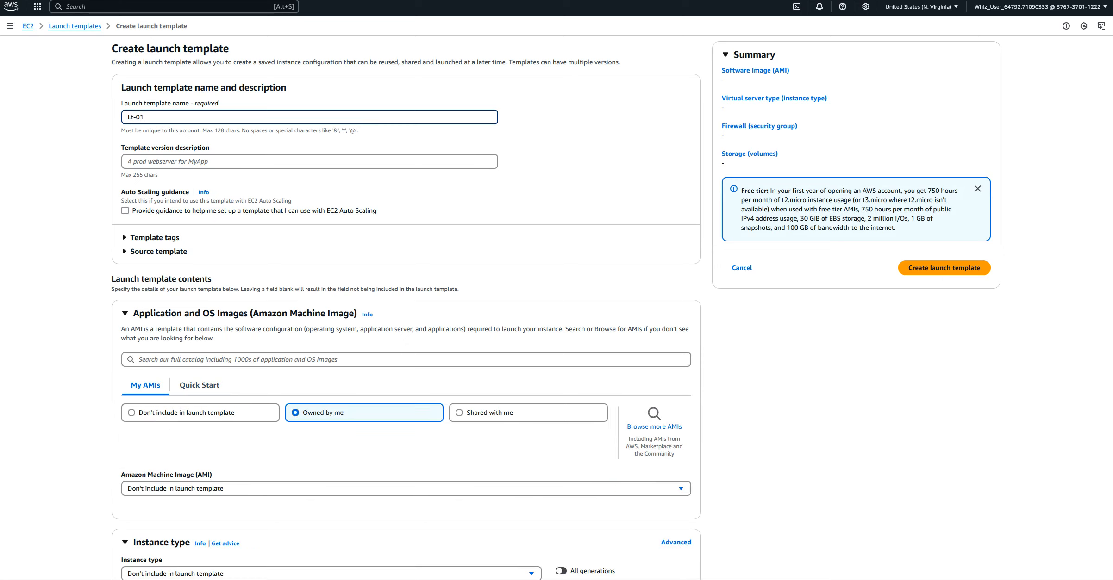
left_click(135, 118)
key("BackSpace")
type("aunch-Template")
Copy the template name into the template version description so it reads Launch-Template-01
left_click_drag(214, 120, 75, 118)
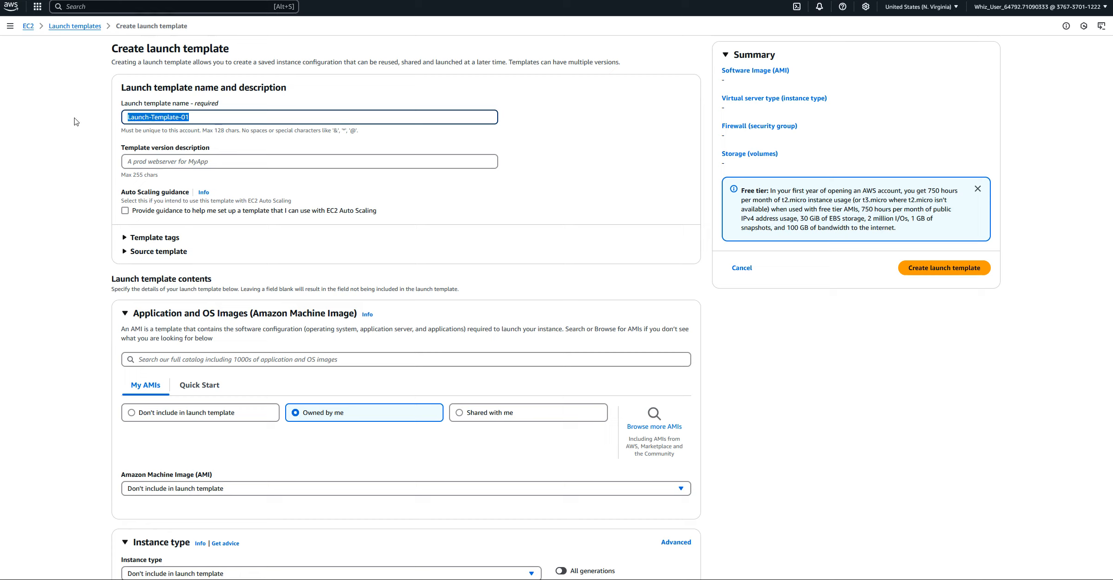
right_click(160, 116)
left_click(198, 170)
left_click(137, 158)
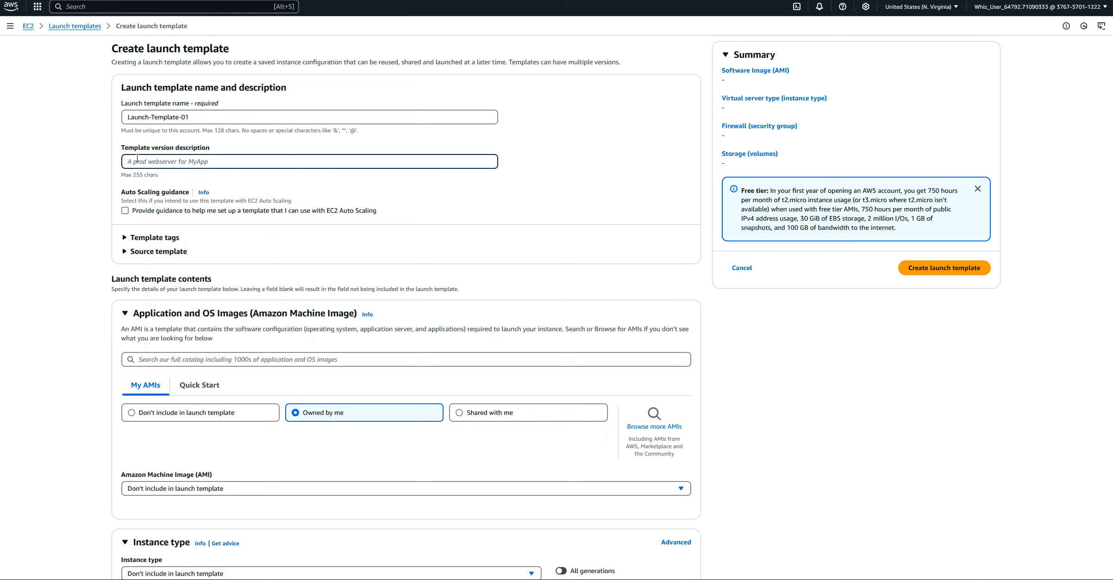
right_click(137, 159)
left_click(166, 227)
Choose the Amazon Linux quick-start image, Amazon Linux 2023 AMI, for the launch template
scroll(46, 347, "down", 2)
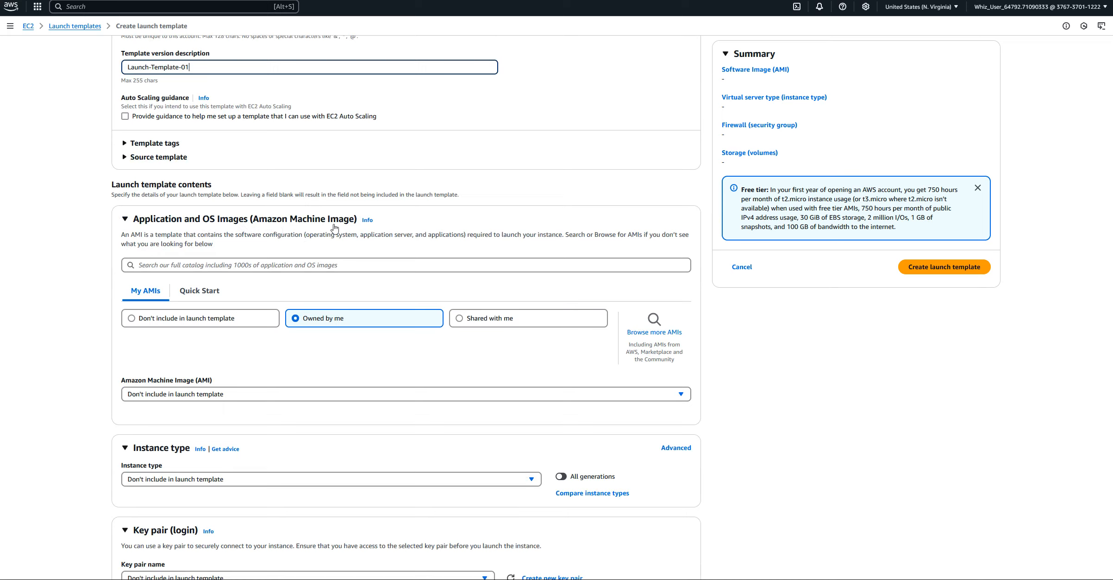
left_click(194, 292)
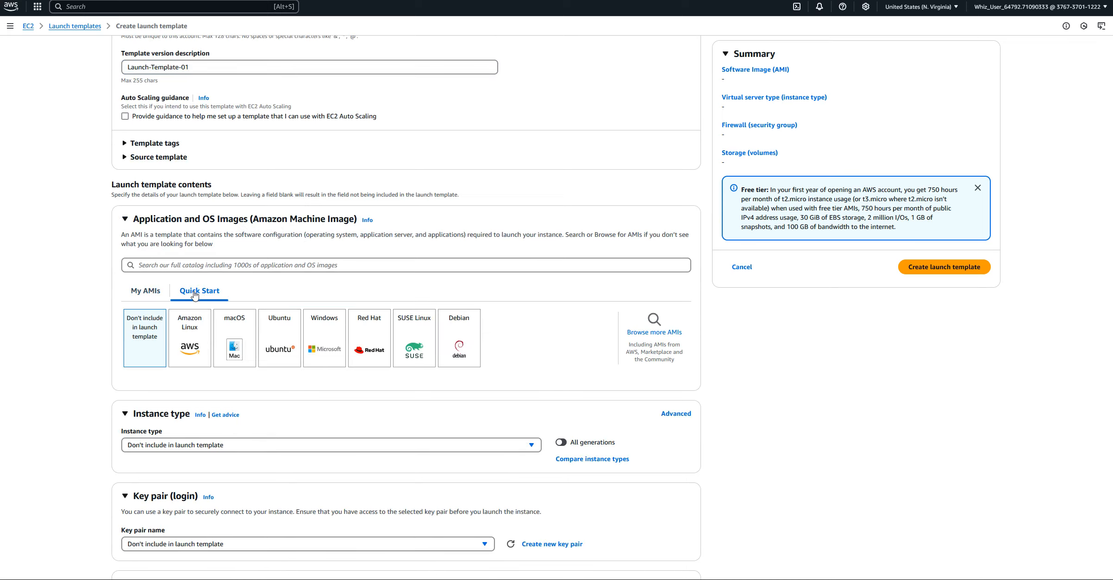
left_click(190, 327)
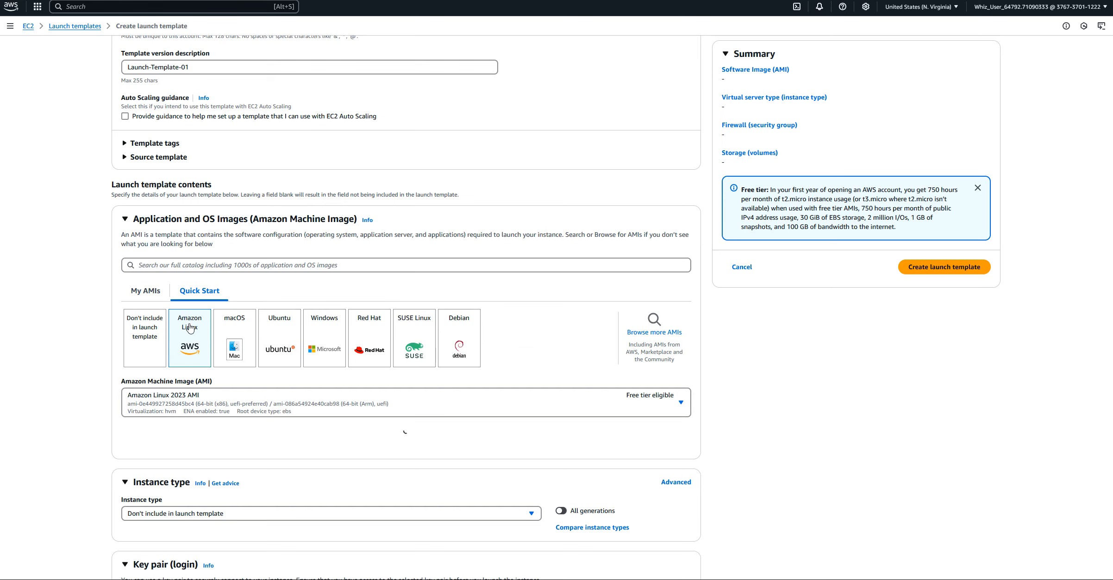
scroll(189, 328, "down", 4)
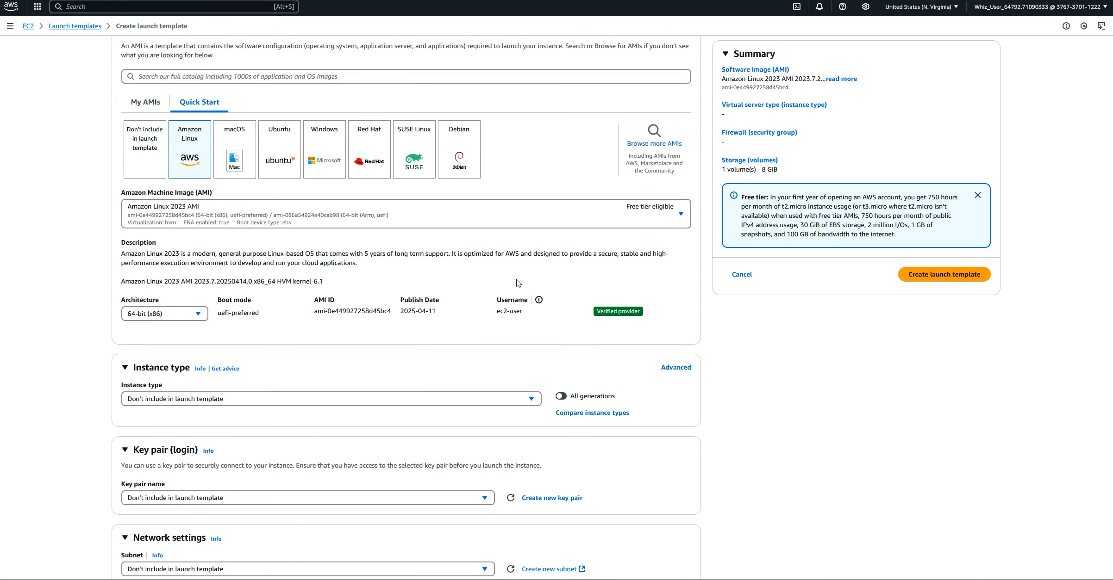
Set the template's instance type to t2.micro
scroll(395, 343, "down", 3)
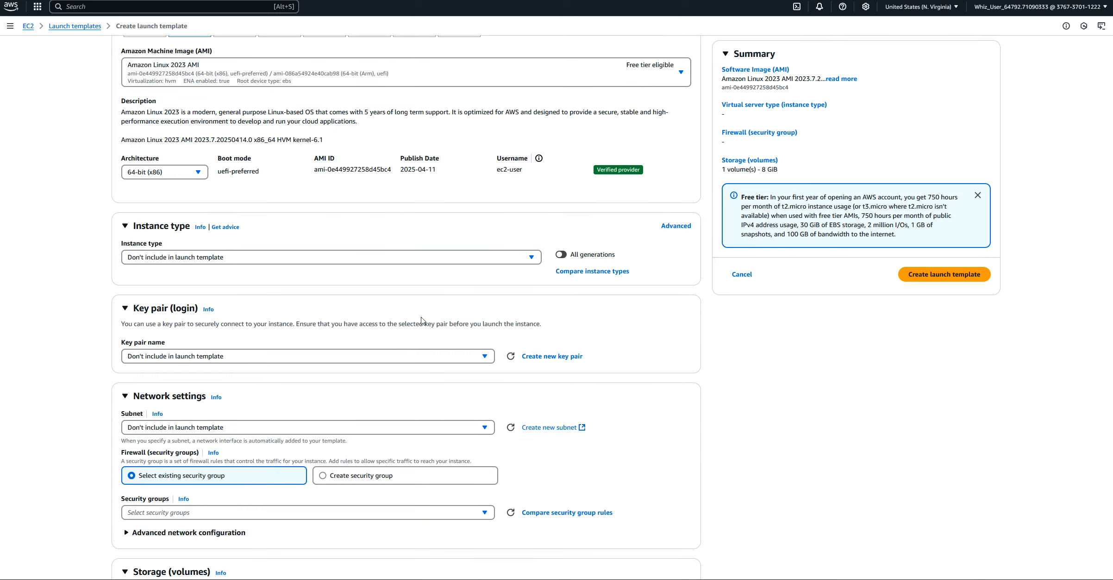
left_click(531, 258)
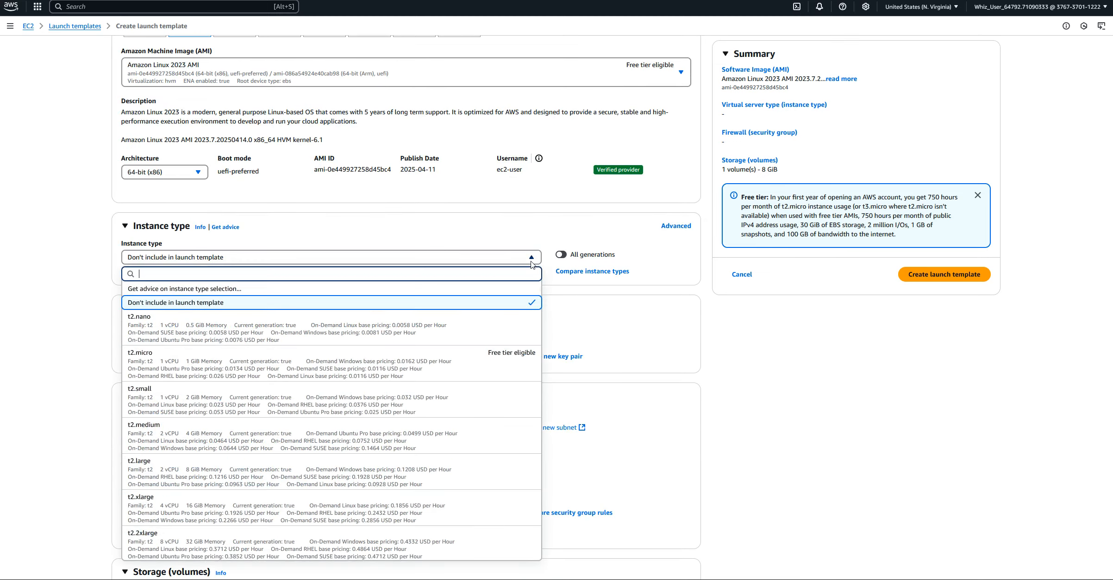
left_click(157, 361)
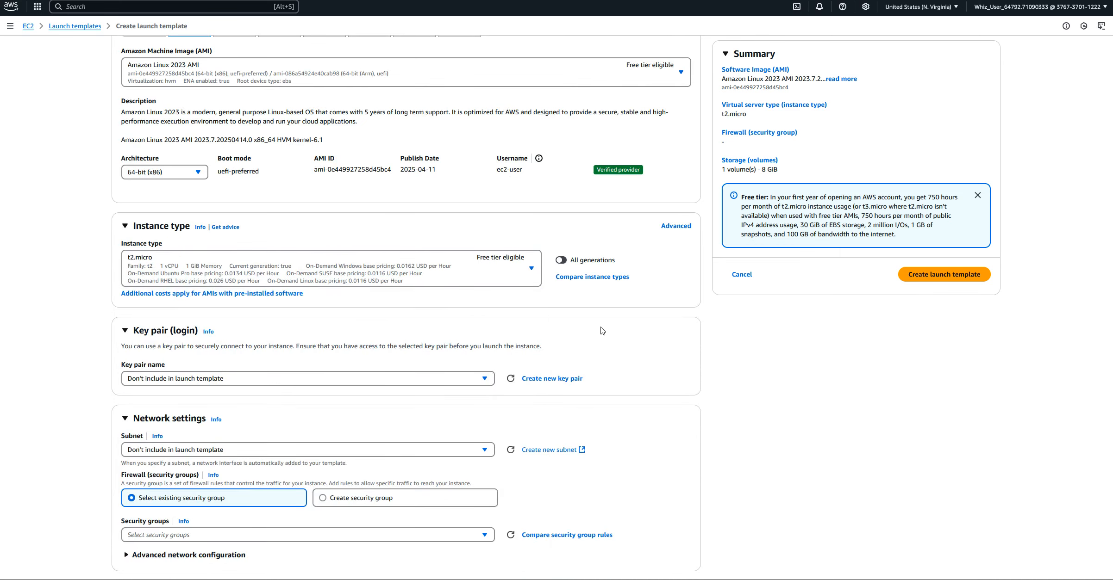
Create a new RSA key pair named KP-01 with the .ppk private key format for the template
scroll(602, 331, "down", 2)
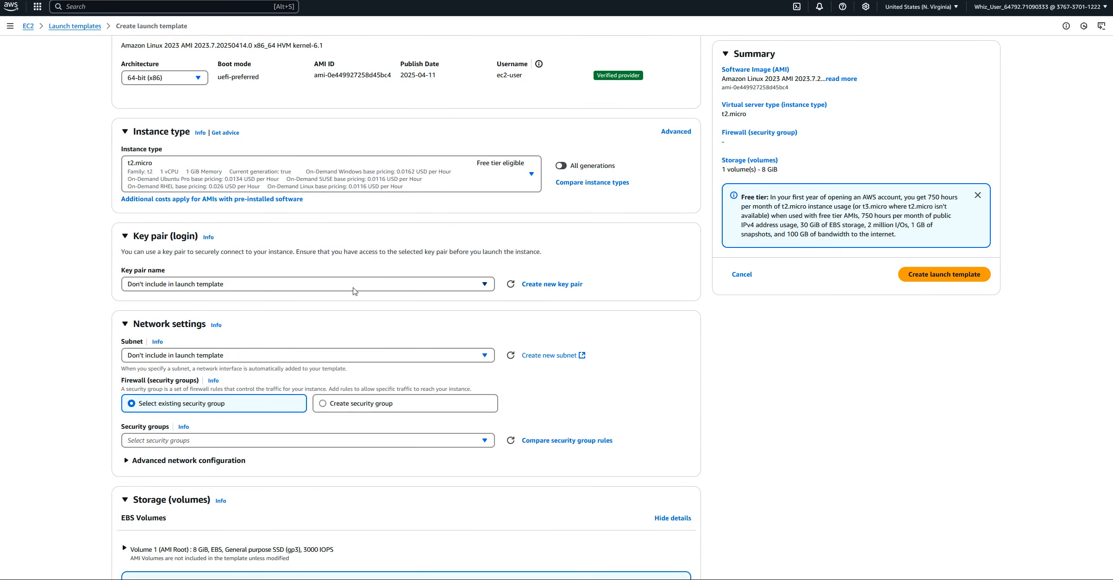
left_click(550, 285)
left_click(435, 228)
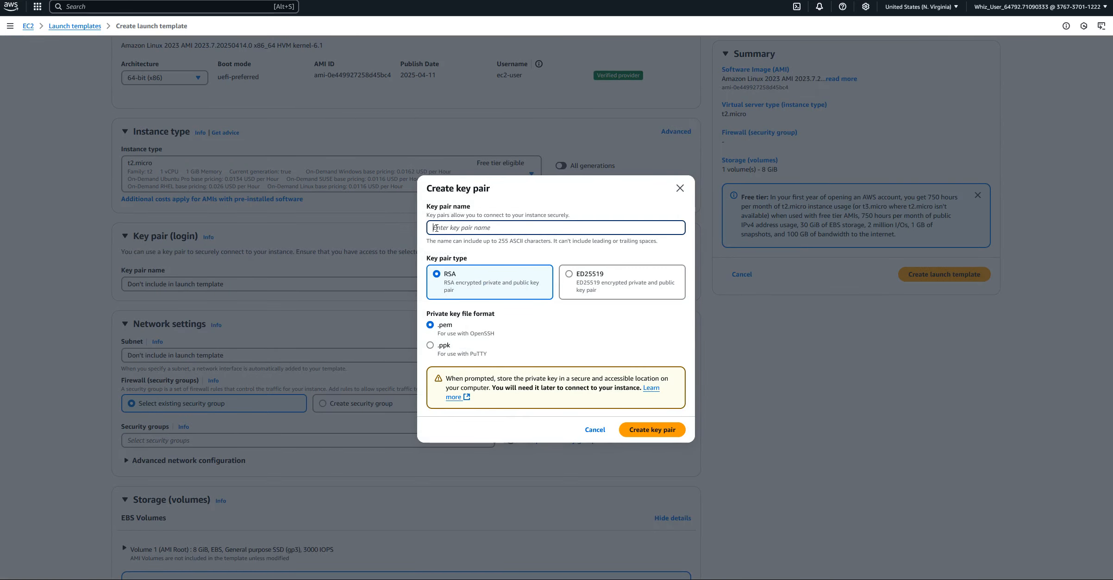
type("KP-01")
left_click(433, 353)
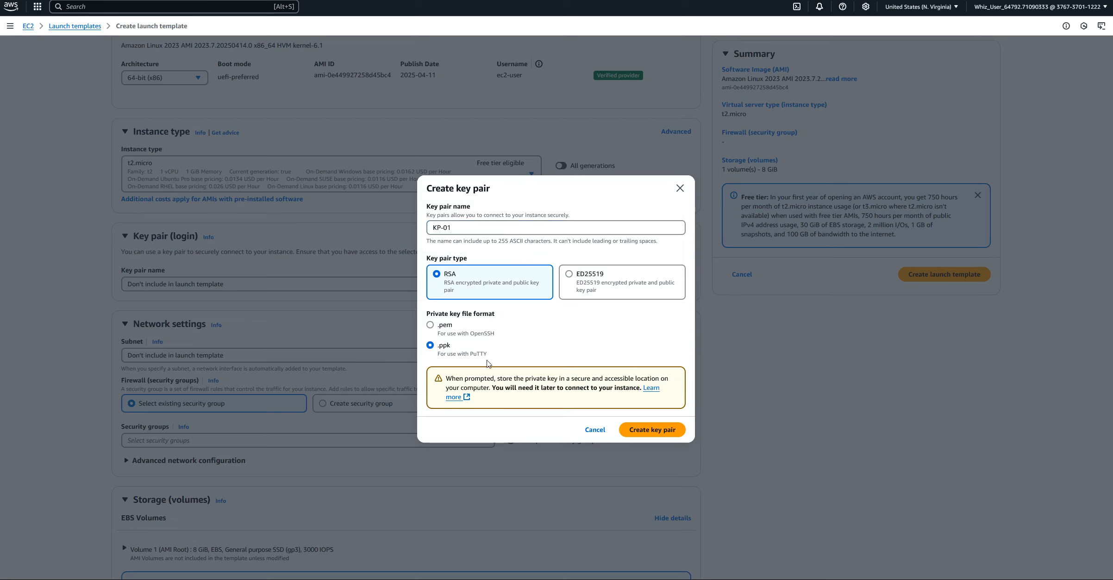
left_click(643, 430)
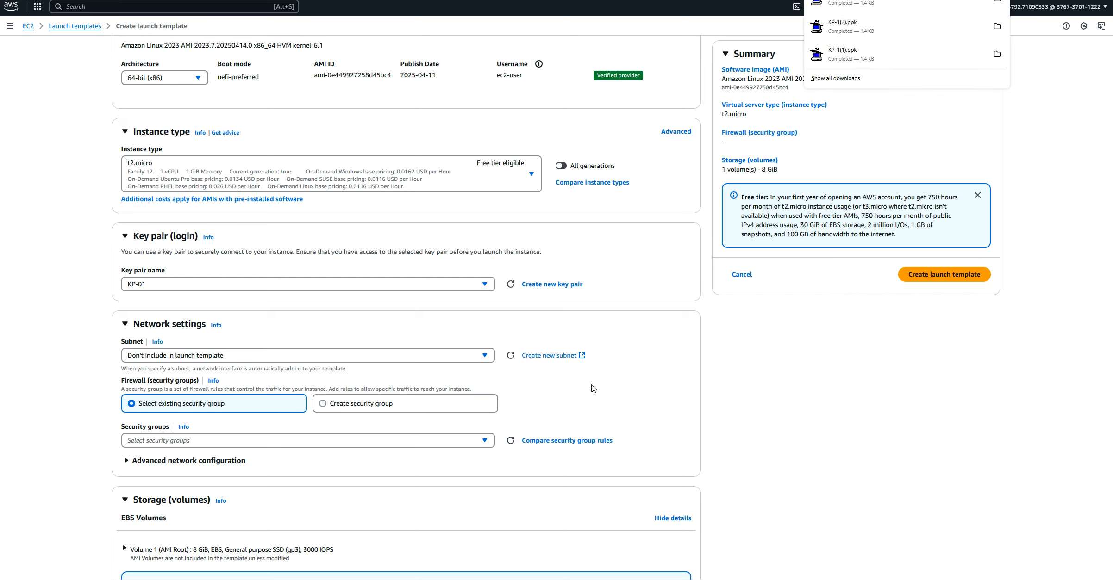
Choose to create a new security group in the network settings and name it SG-01
scroll(318, 292, "down", 3)
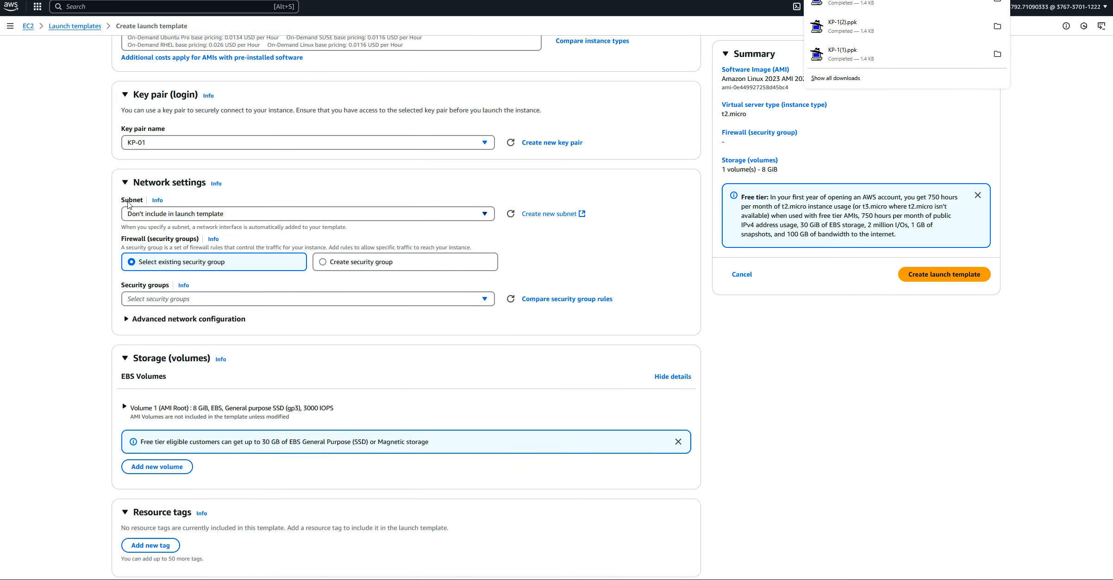
left_click(487, 216)
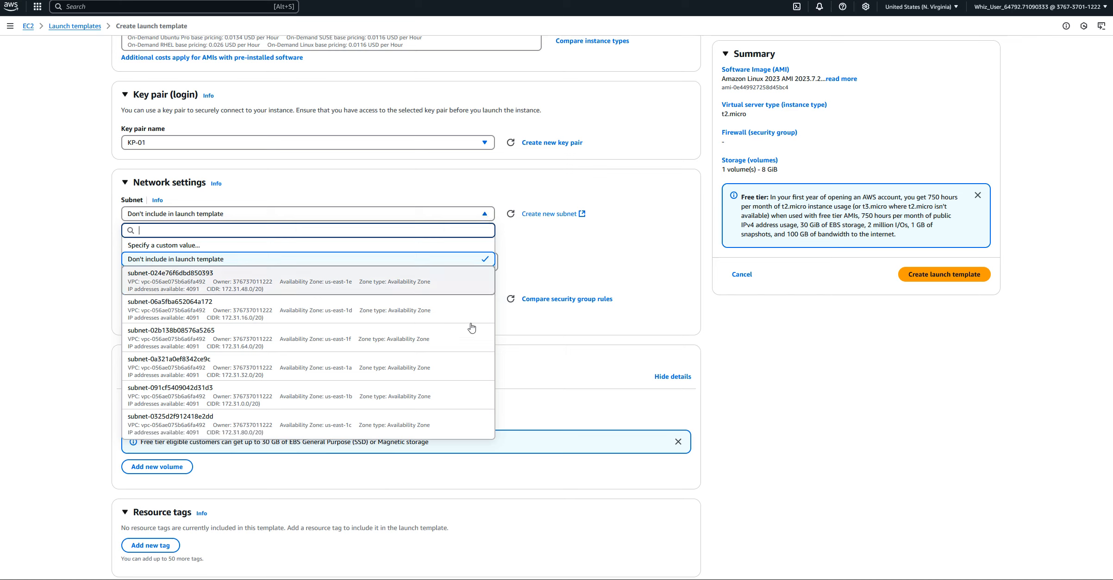
left_click(363, 191)
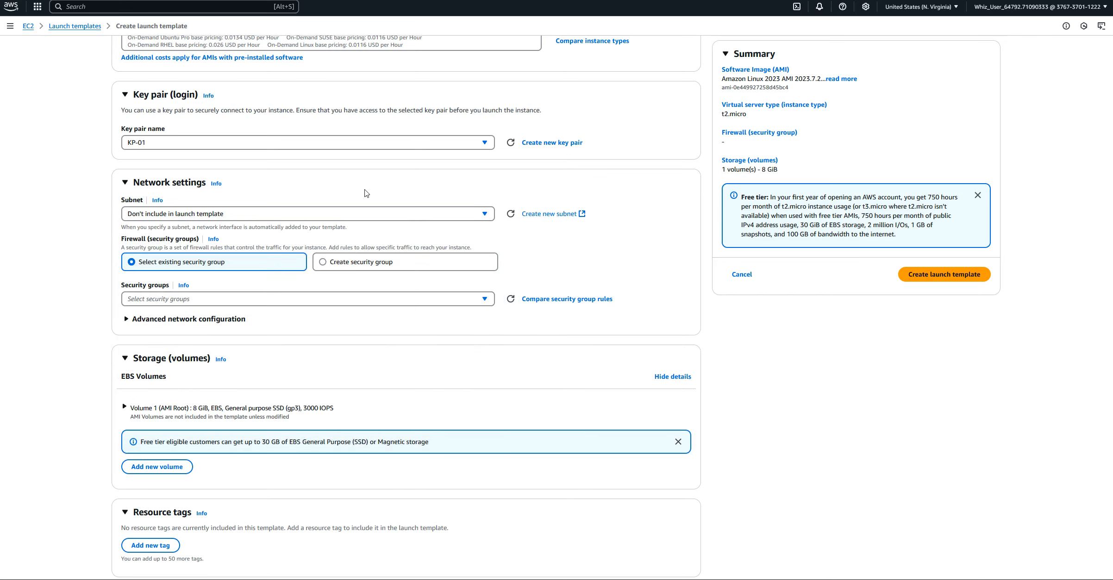
left_click(323, 267)
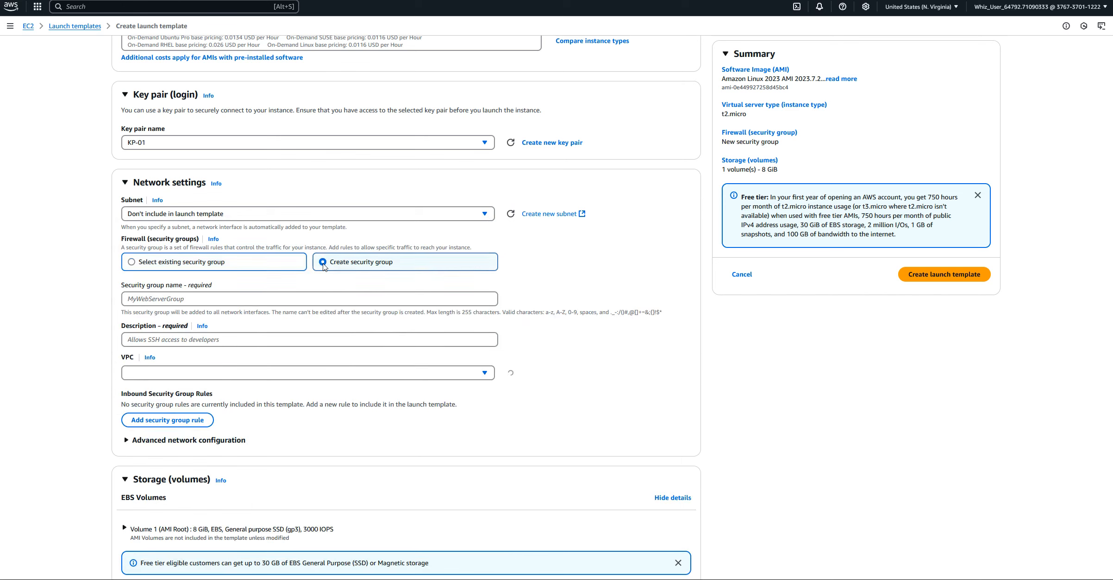
left_click(135, 300)
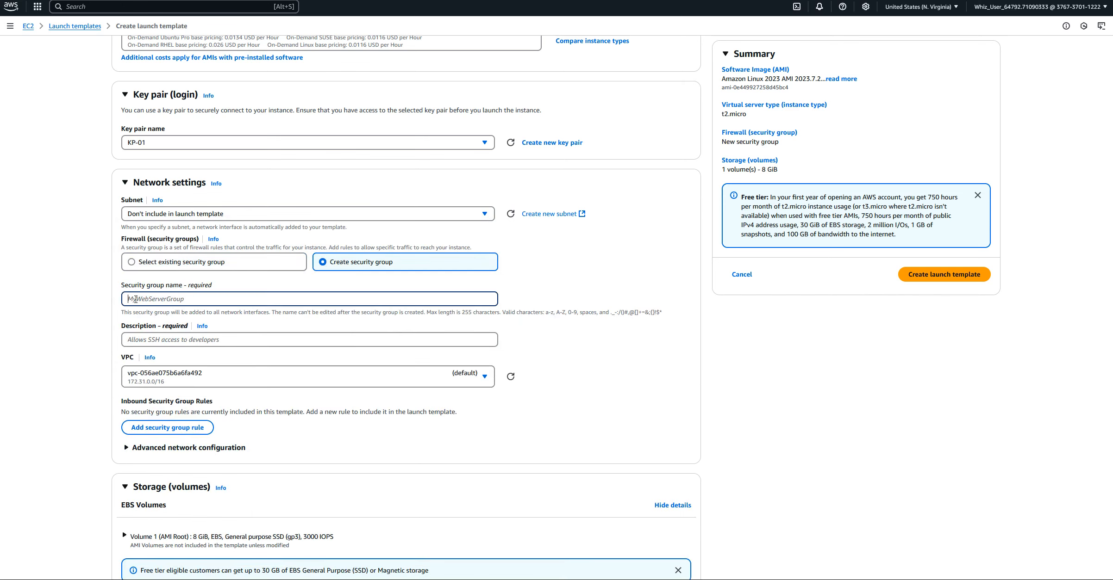
type("SG-01")
Copy the security group name SG-01 into the security group's description
left_click_drag(154, 302, 91, 298)
right_click(132, 298)
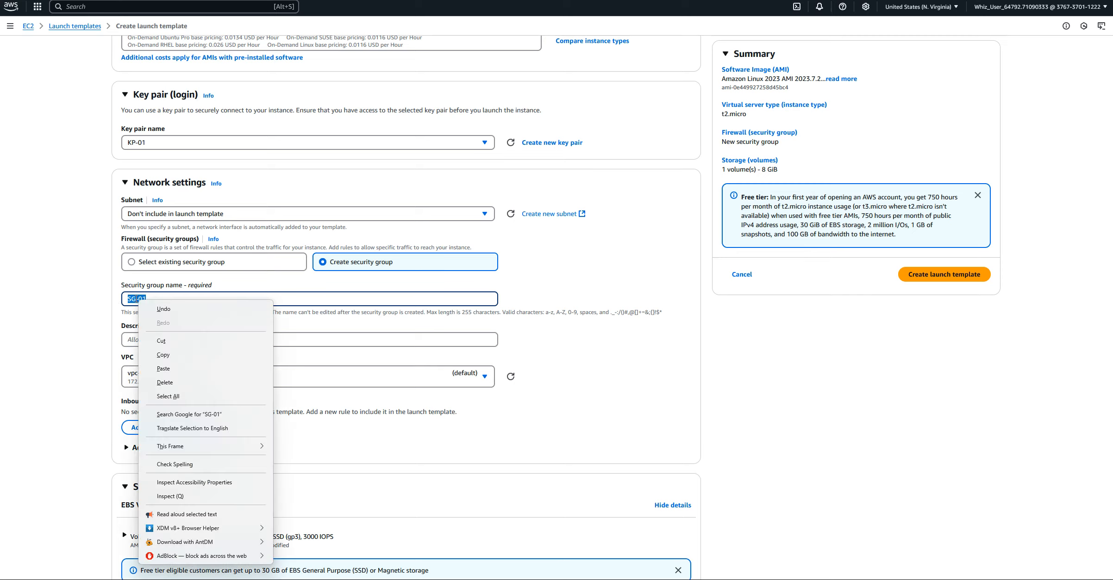
left_click(149, 357)
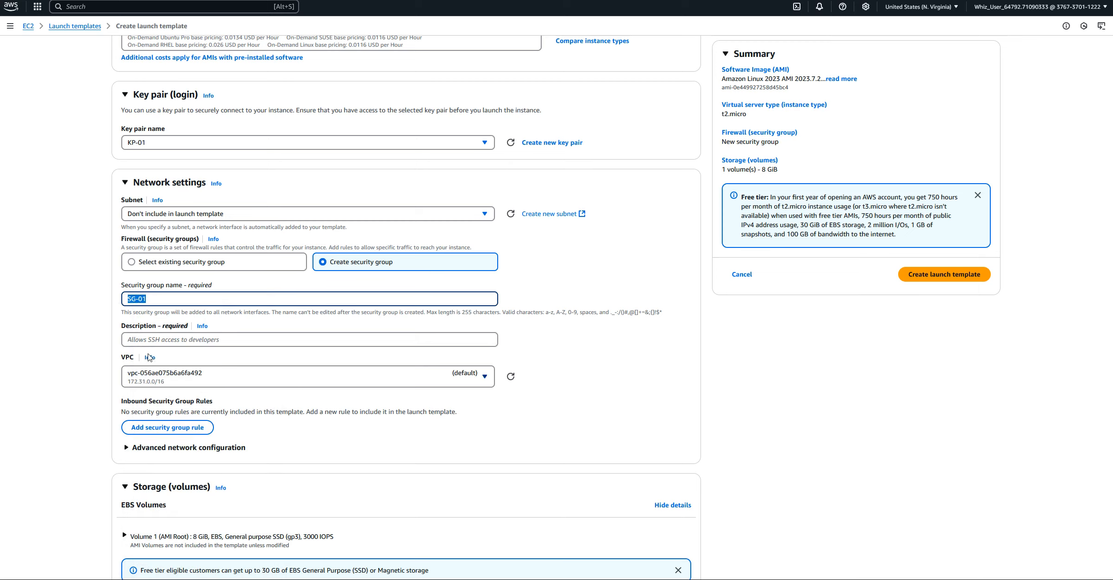
right_click(129, 341)
left_click(152, 410)
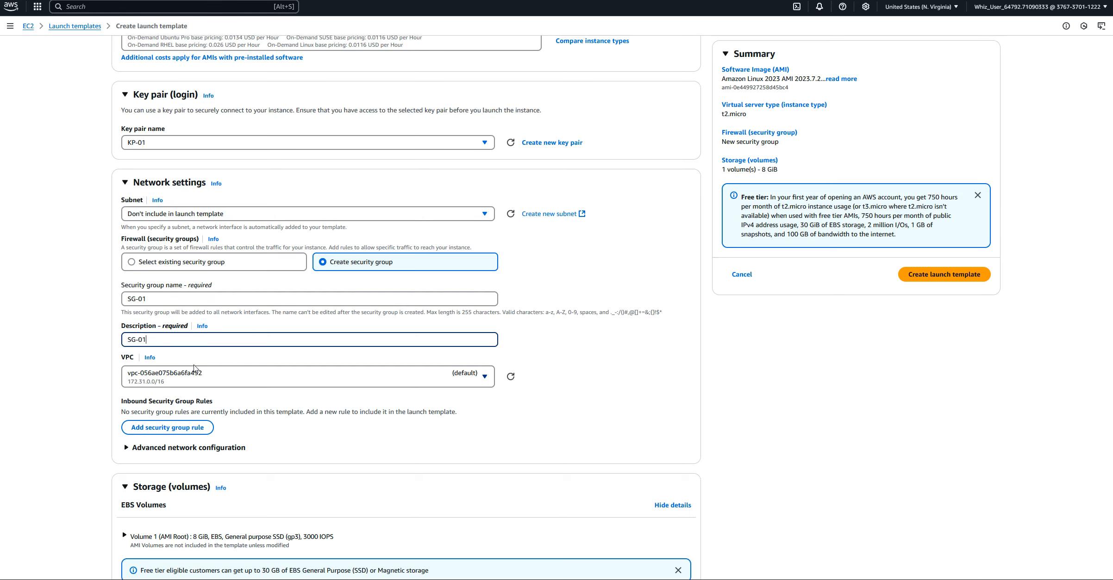
Add an inbound security group rule of type HTTP with source type Anywhere and dismiss the open-access warning
scroll(55, 360, "down", 3)
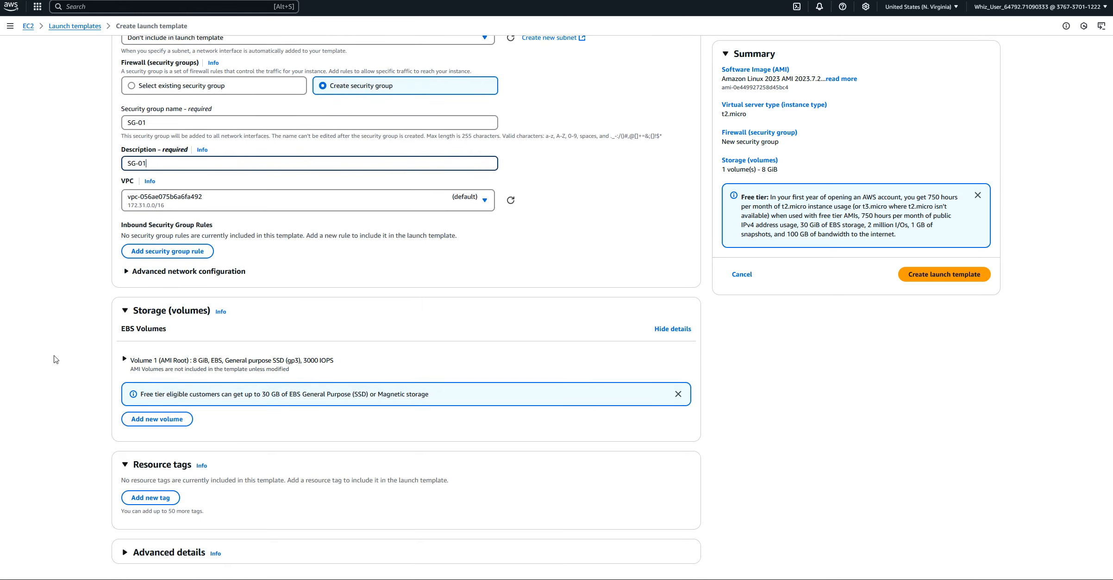
left_click(152, 255)
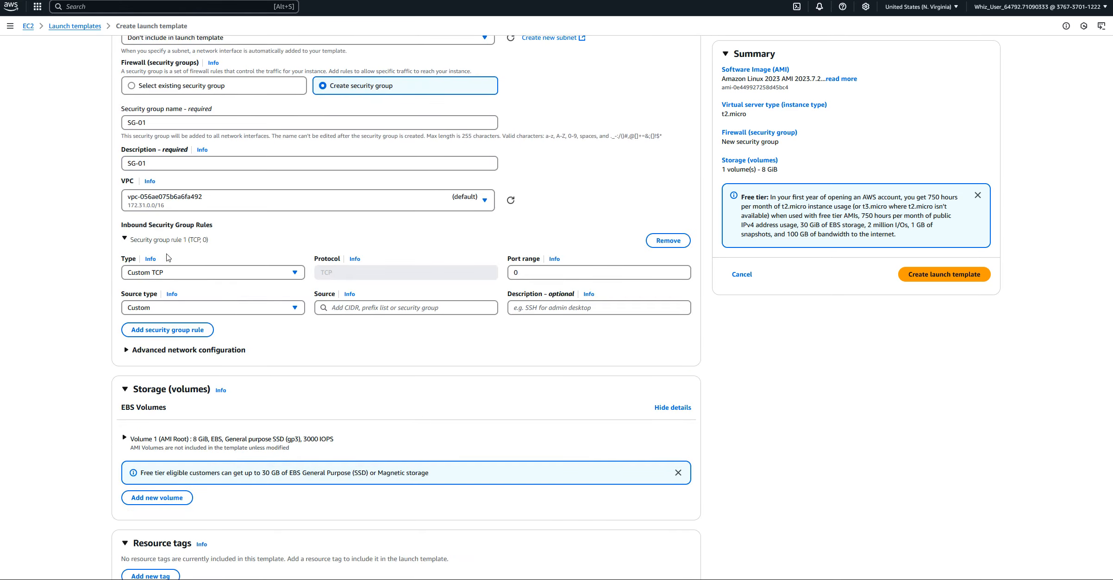
left_click(296, 273)
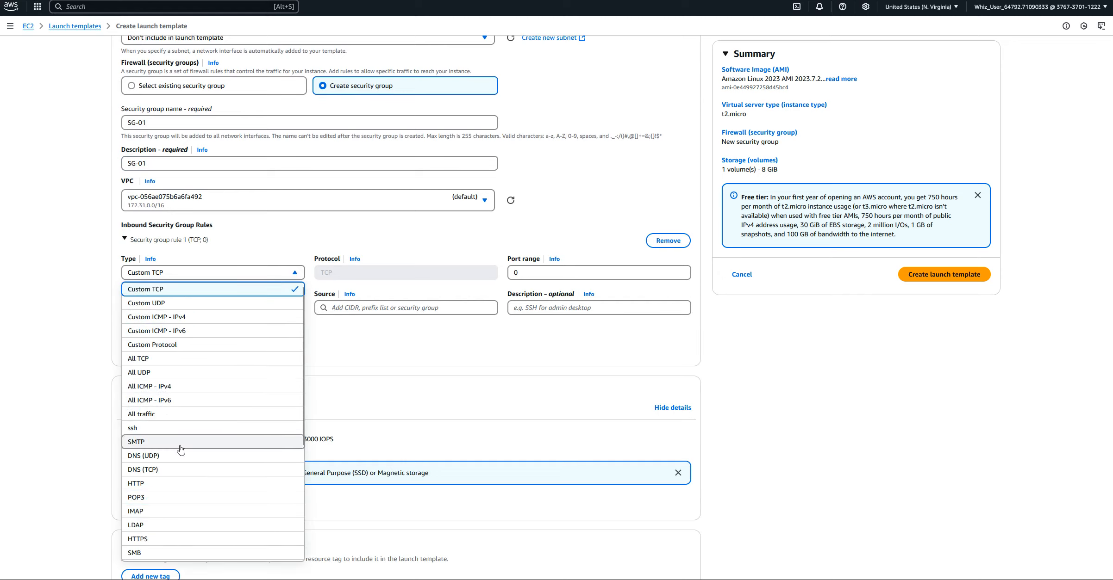
left_click(149, 484)
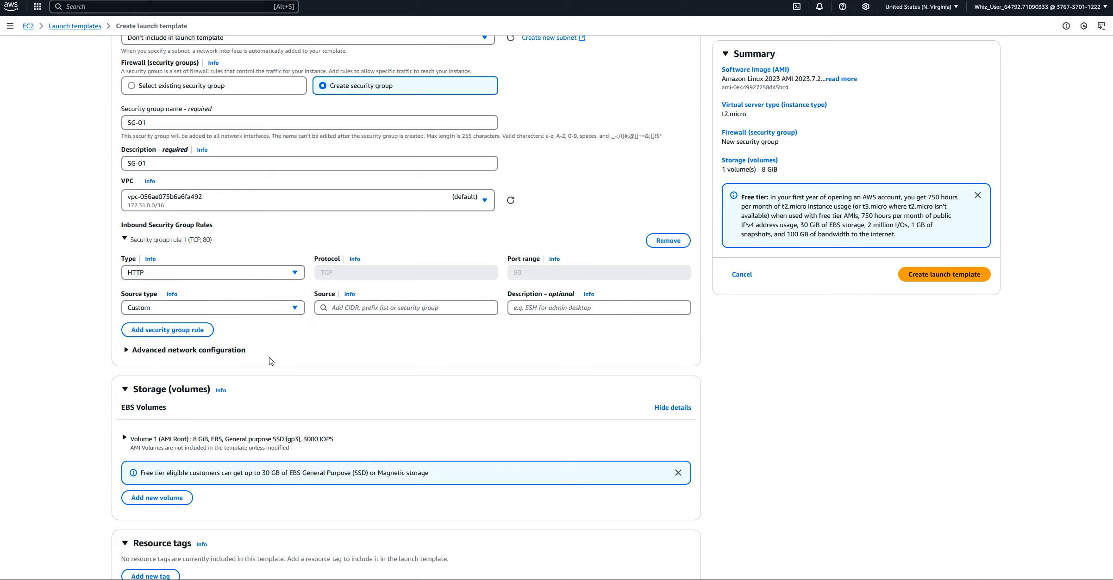
left_click(295, 309)
left_click(170, 324)
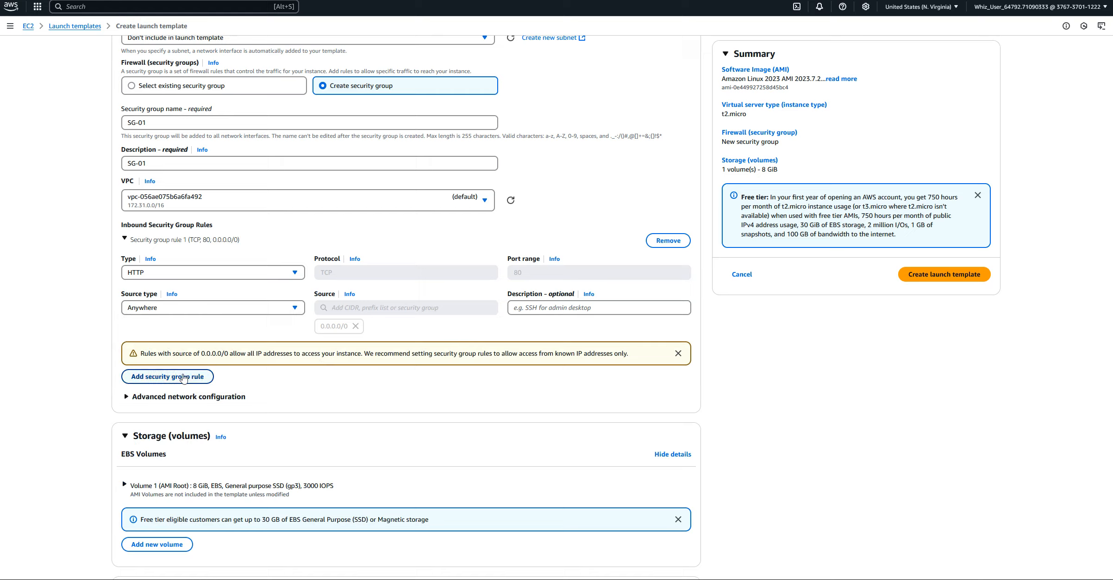
left_click(295, 312)
left_click(296, 313)
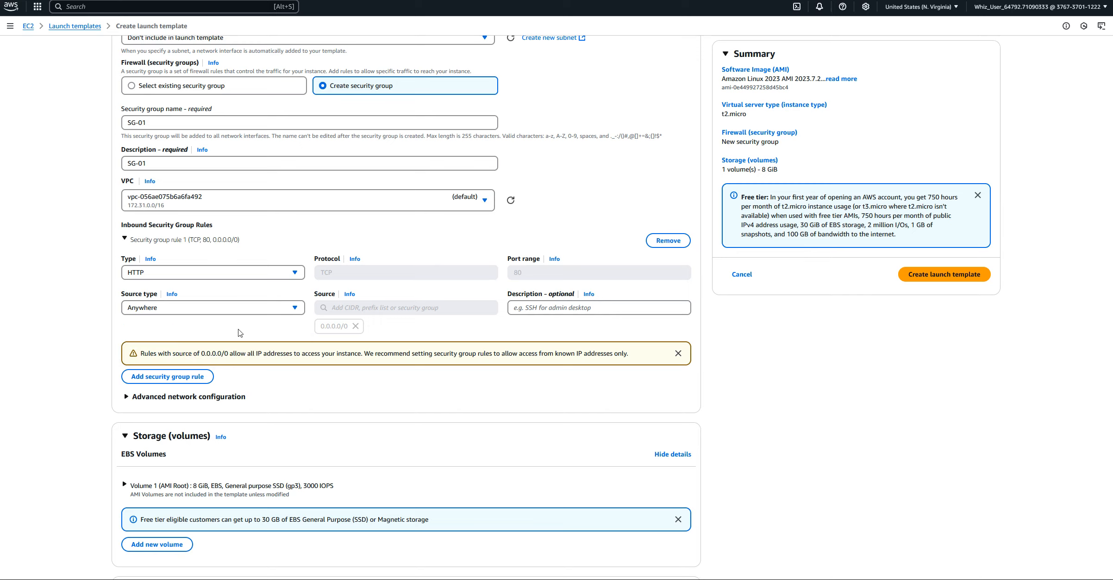
left_click(678, 354)
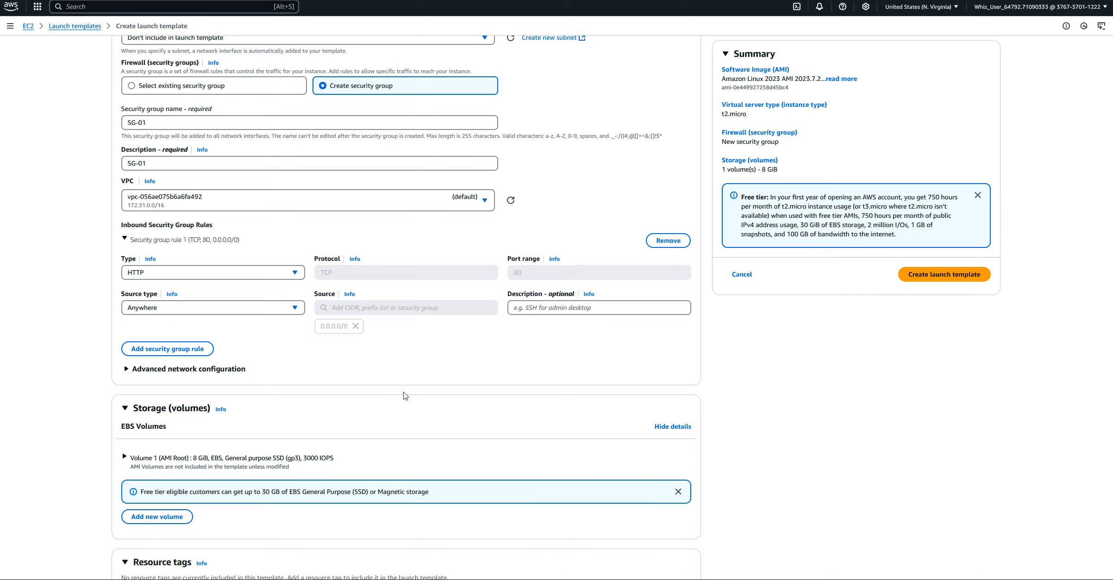
Add a second inbound security group rule of type ssh with source type Anywhere
left_click(190, 351)
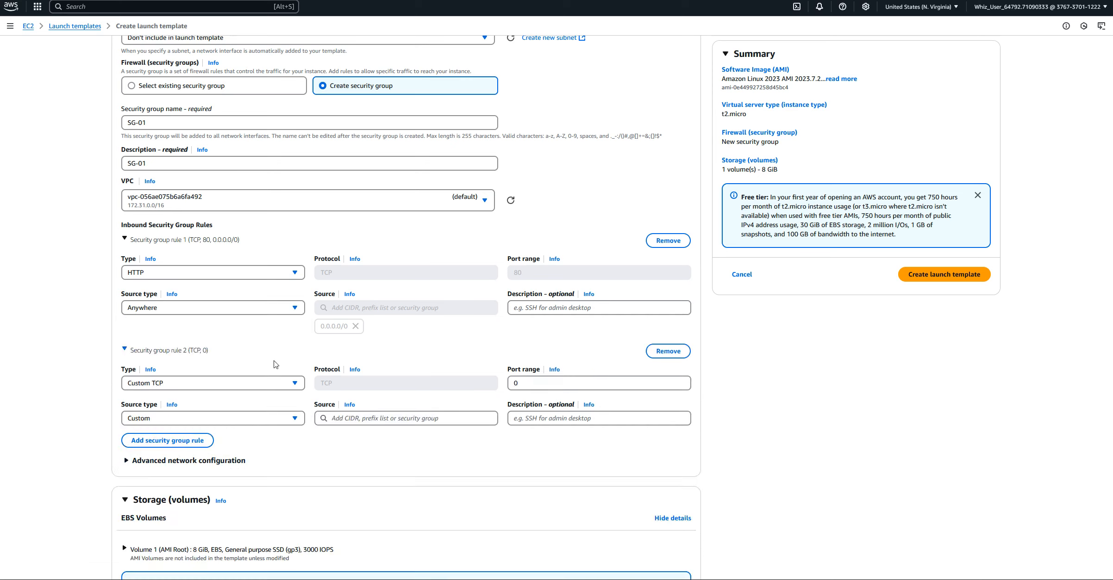
left_click(300, 384)
scroll(213, 278, "down", 1)
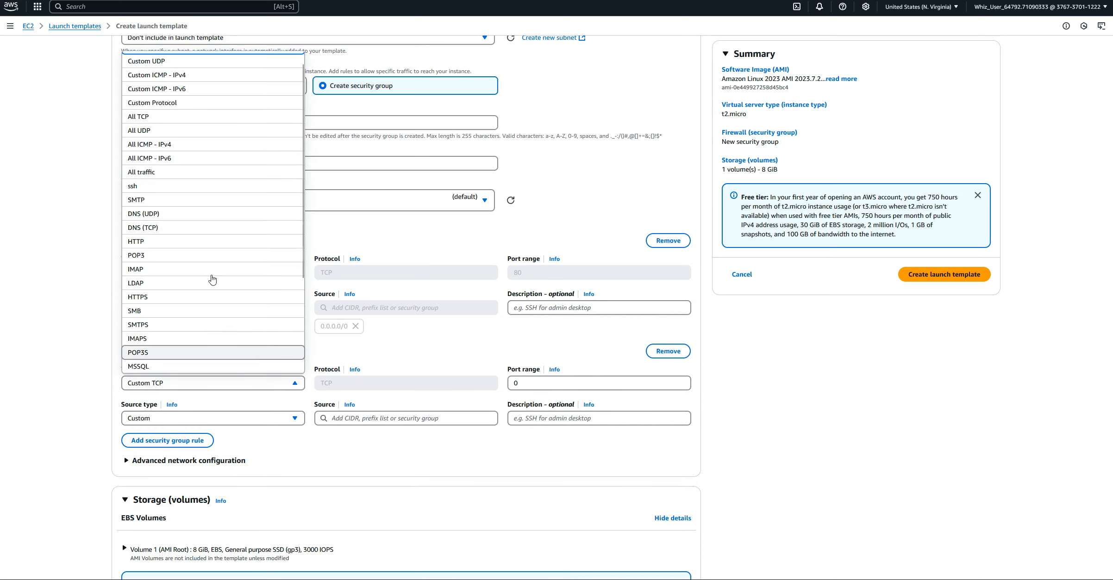
left_click(142, 187)
left_click(294, 419)
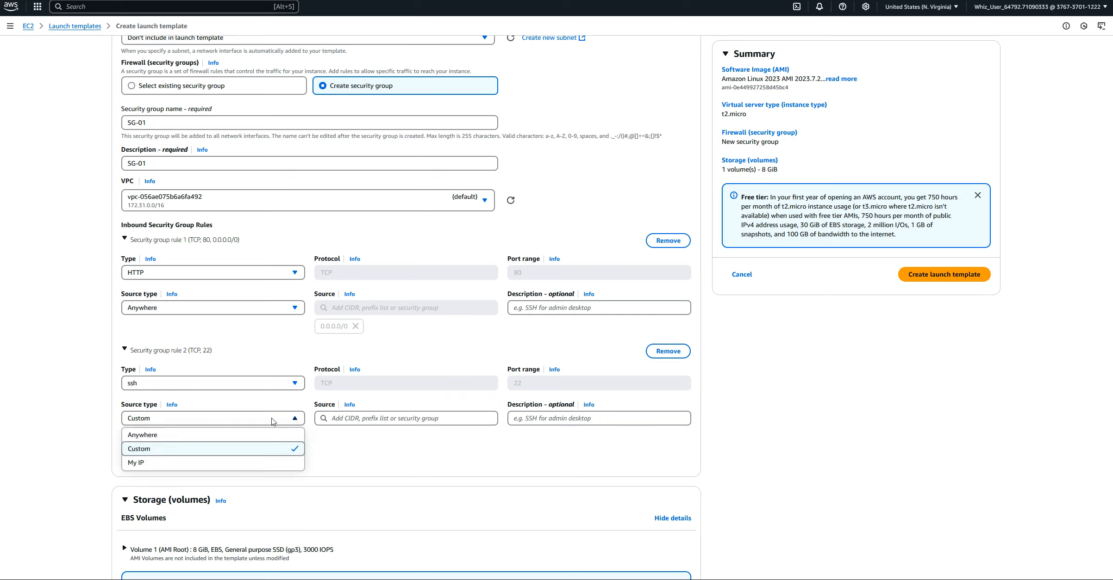
left_click(189, 435)
scroll(399, 442, "down", 4)
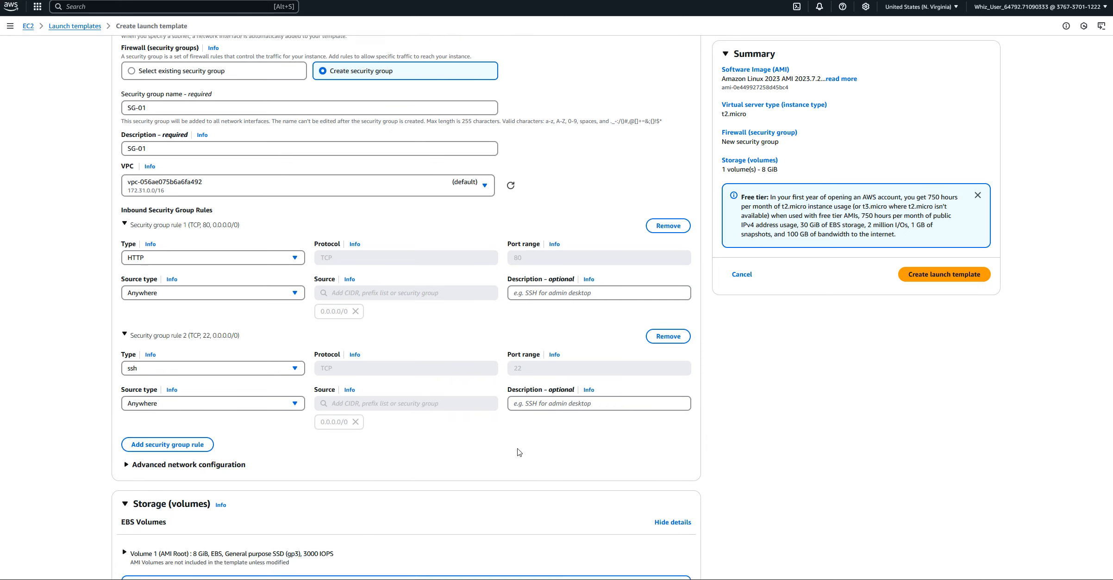
Expand the launch template's advanced details and go to the optional user data field
scroll(329, 371, "down", 1)
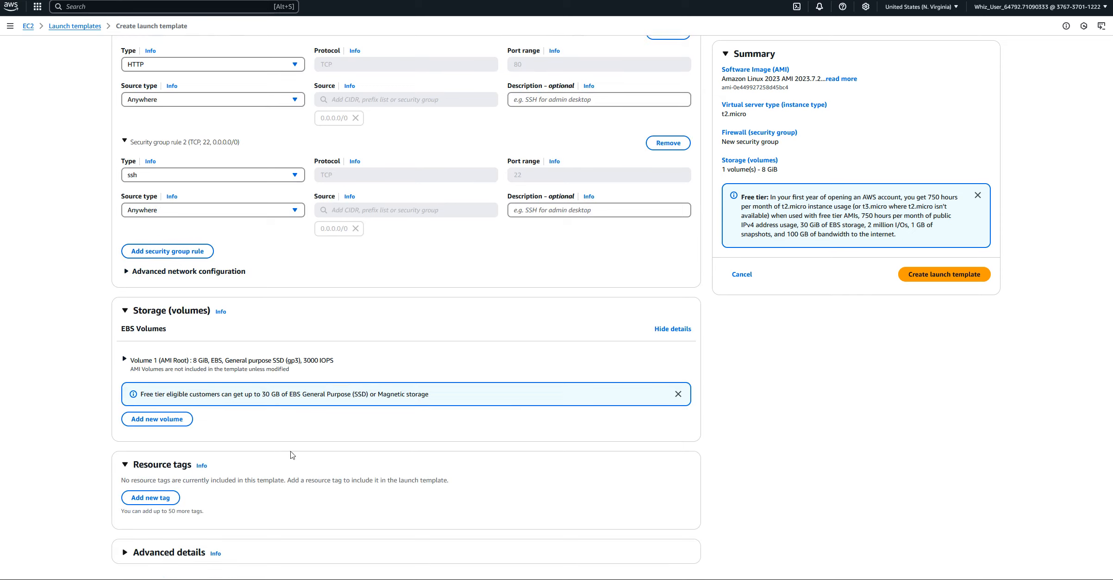
left_click(180, 557)
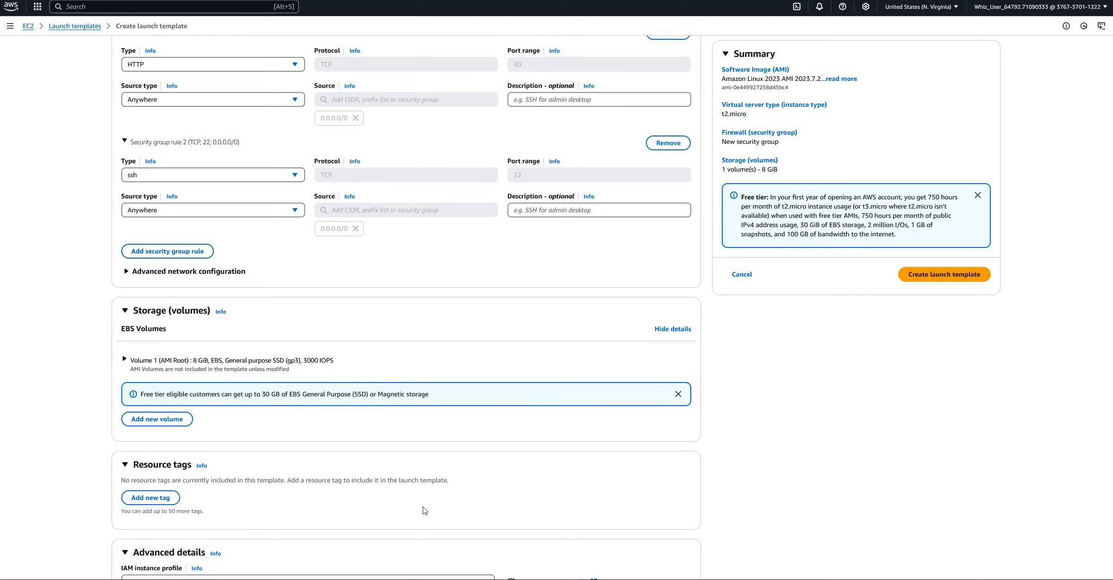
scroll(515, 486, "down", 20)
scroll(517, 481, "down", 5)
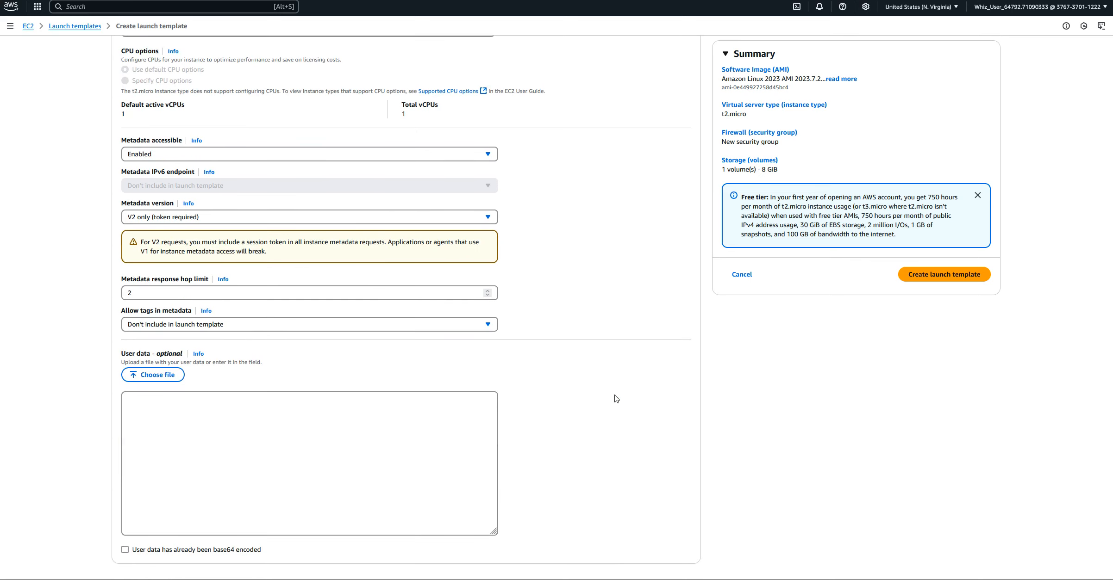
Copy the whole script from the recent file linux-web.txt in the text editor and paste it into the launch template's user data
key("alt+Tab")
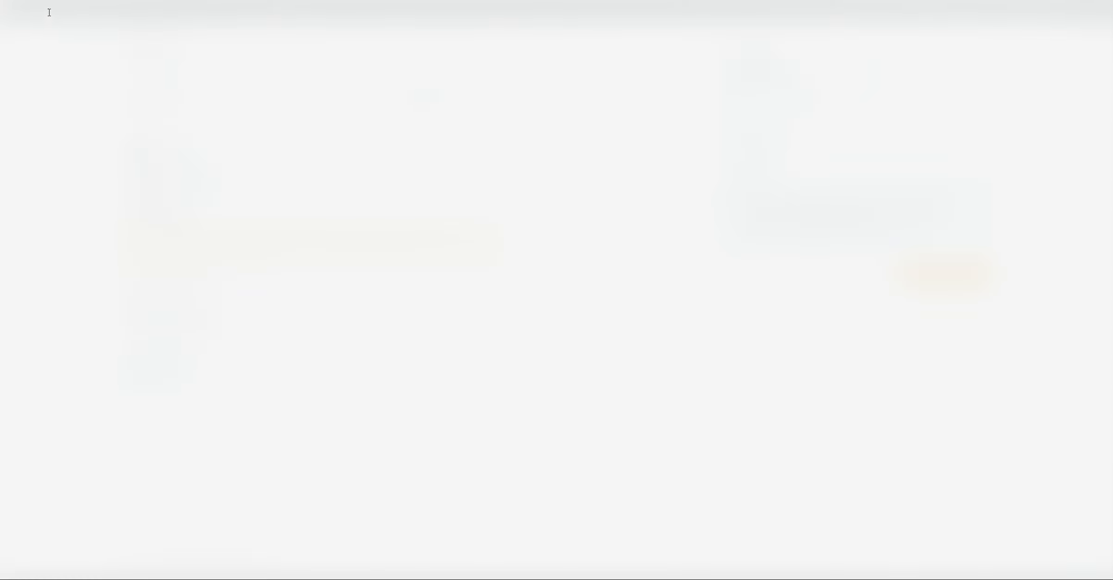
left_click(0, 0)
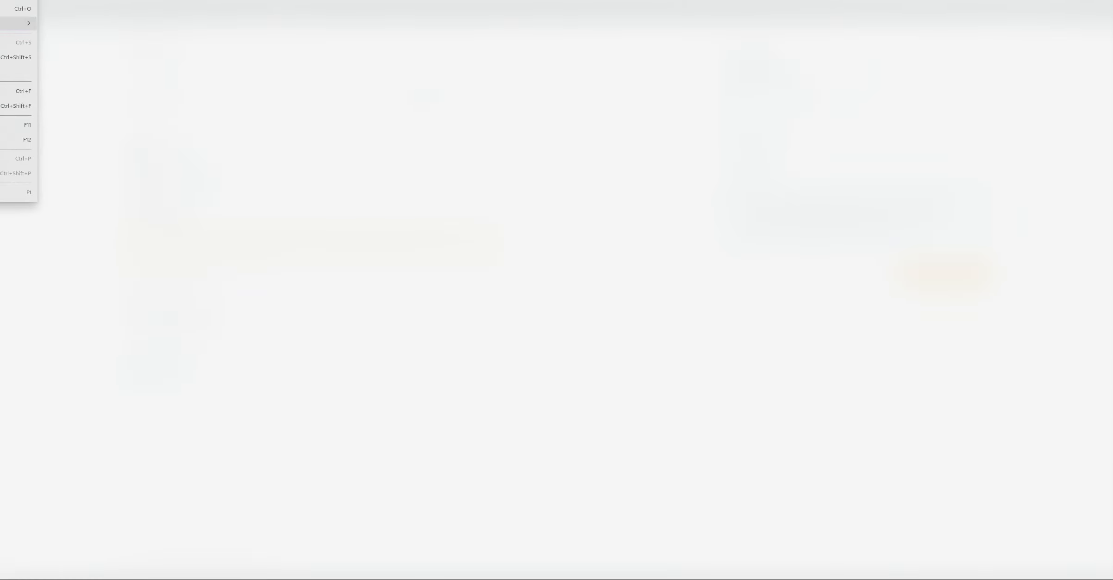
mouse_move(14, 24)
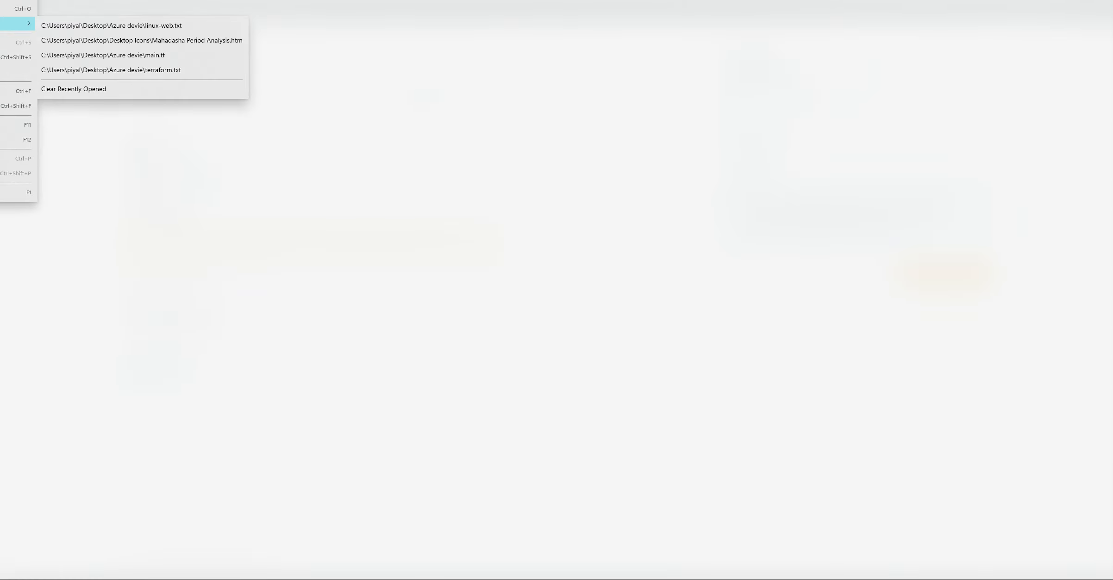
left_click(163, 26)
triple_click(307, 29)
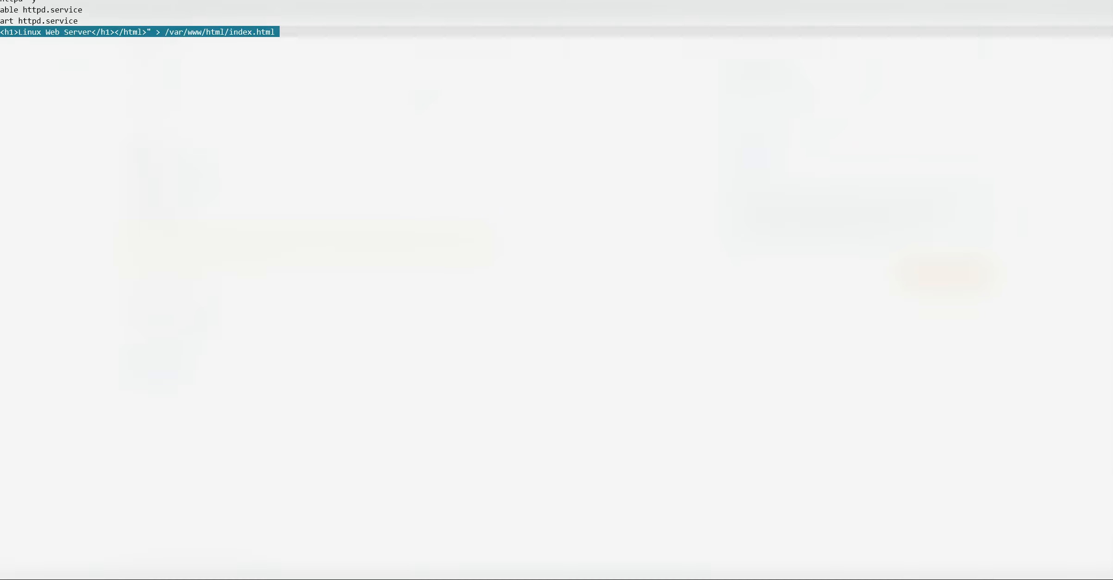
left_click_drag(296, 33, 0, 1)
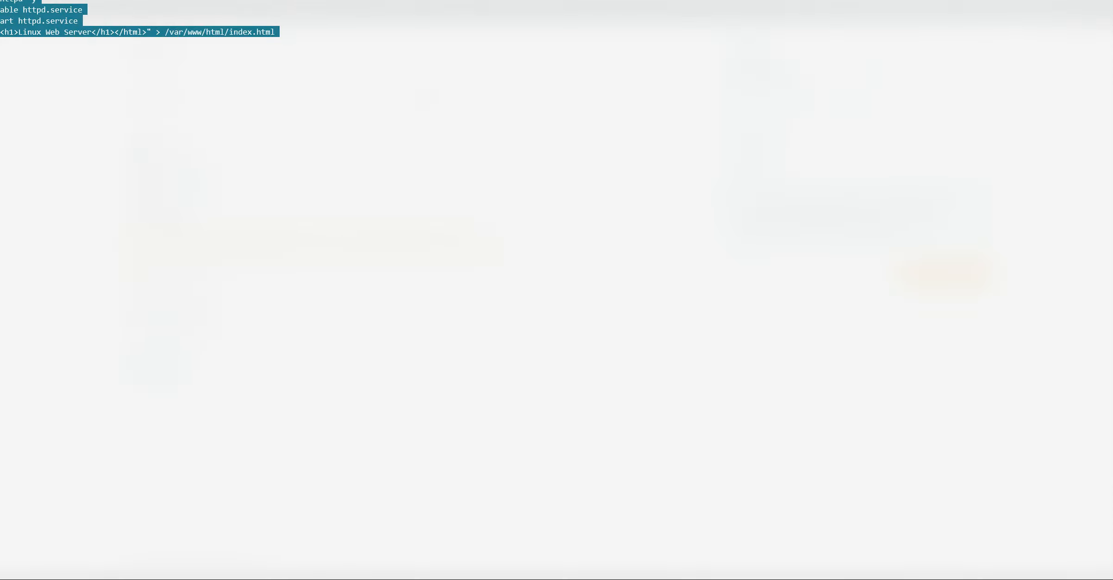
right_click(0, 0)
left_click(16, 21)
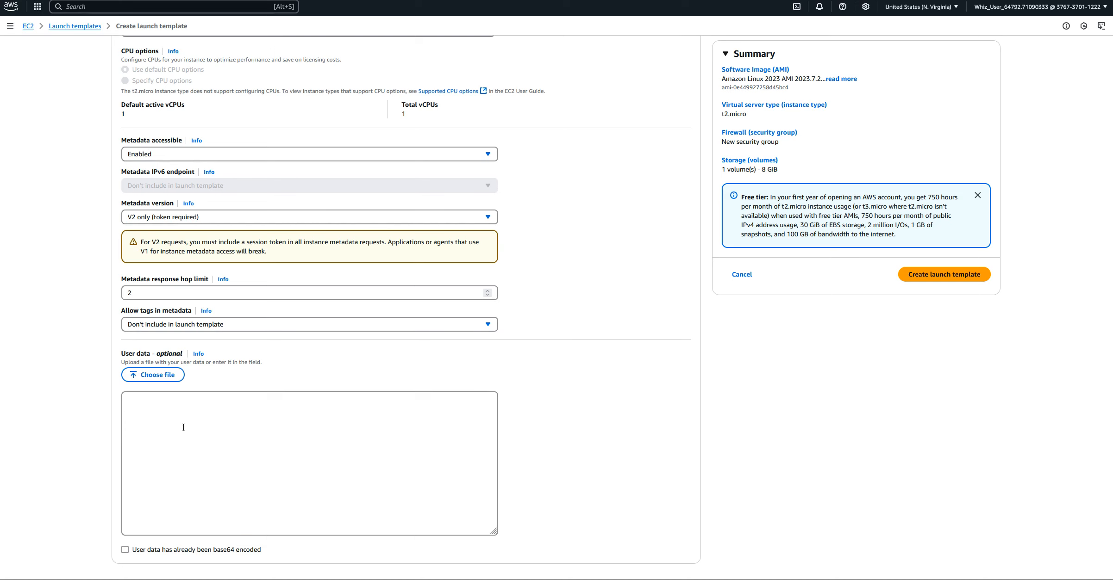
right_click(133, 410)
left_click(160, 244)
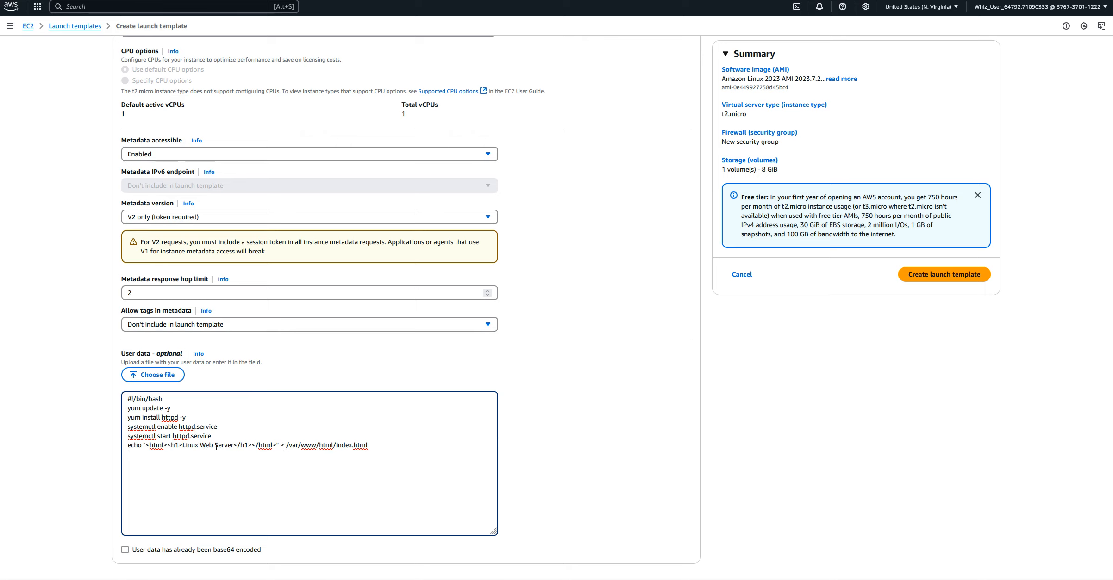
Review the filled-in settings and create the launch template Launch-Template-01
scroll(809, 357, "up", 15)
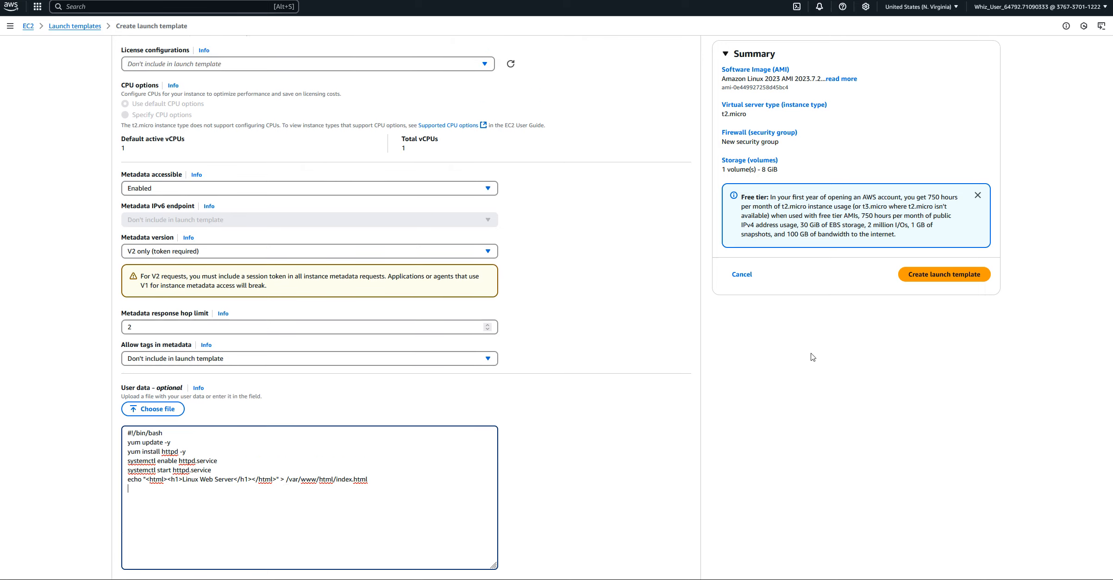
scroll(808, 363, "up", 20)
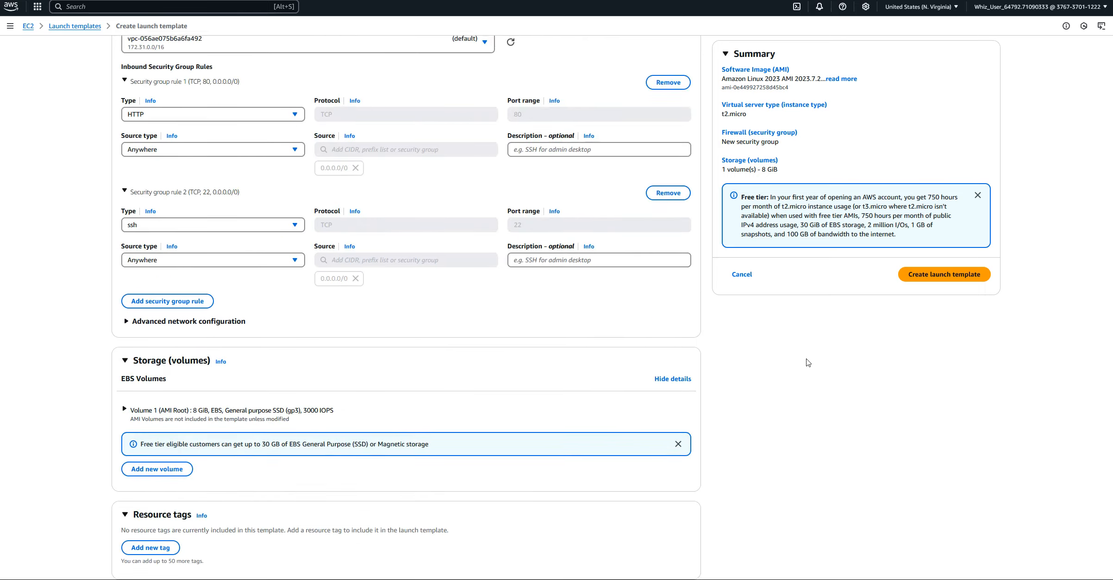
scroll(808, 363, "up", 6)
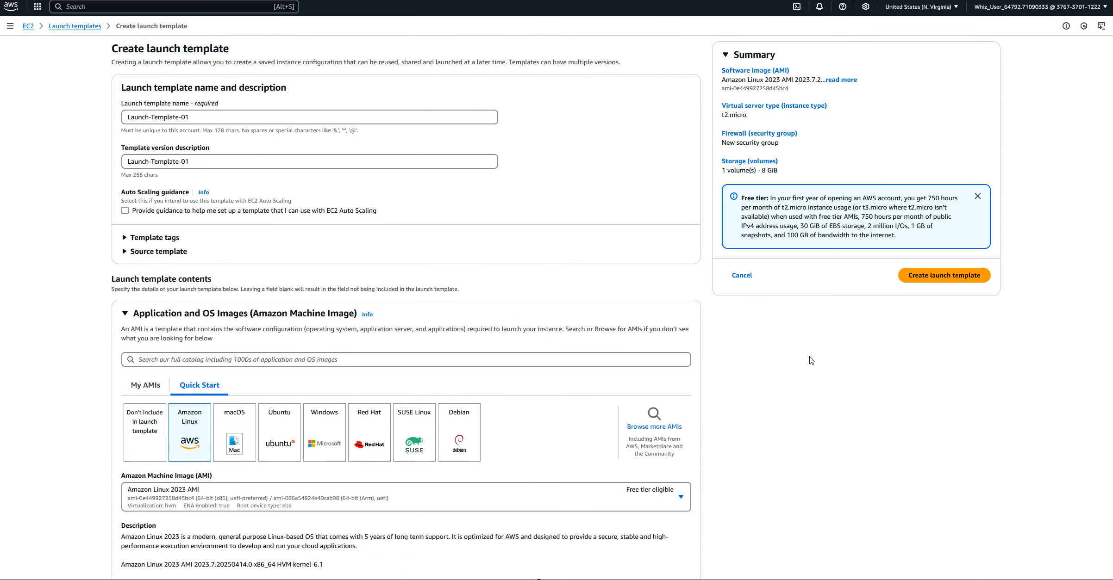
left_click(942, 276)
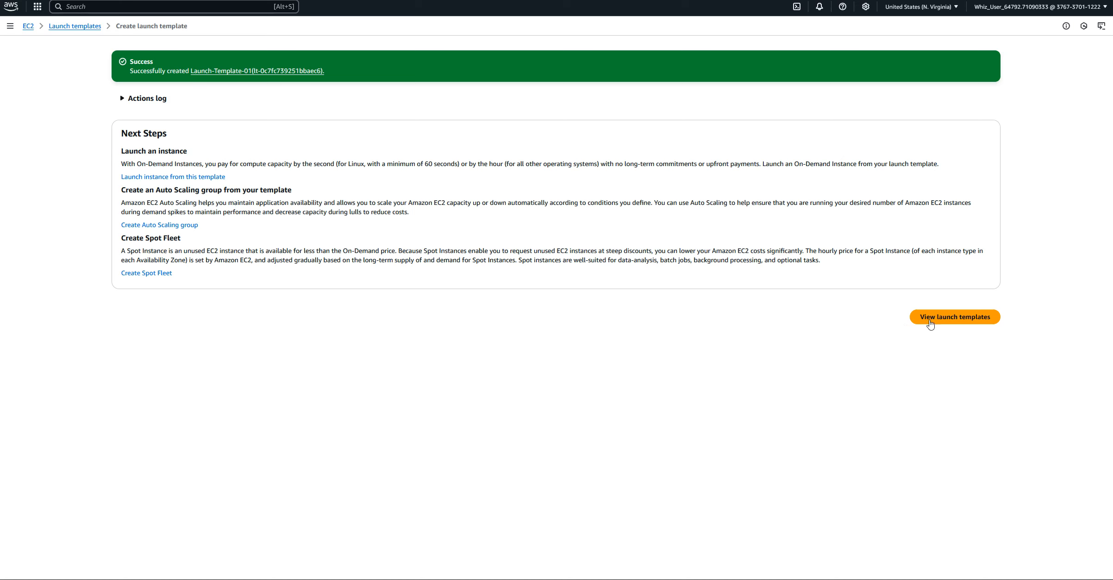
View the launch templates list, select Launch-Template-01 and show the actions available for it
left_click(953, 320)
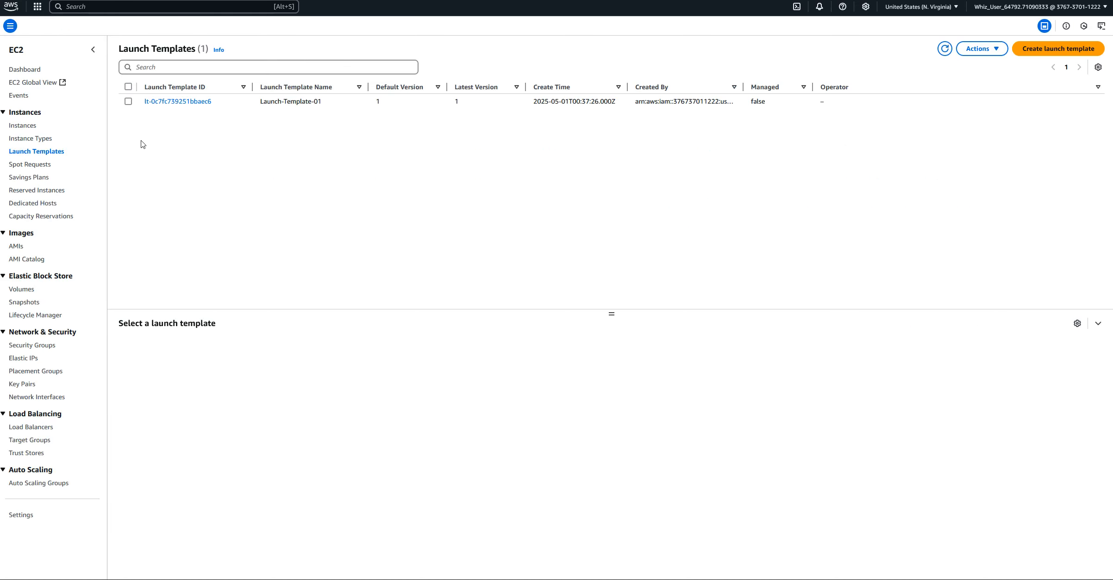
left_click(129, 101)
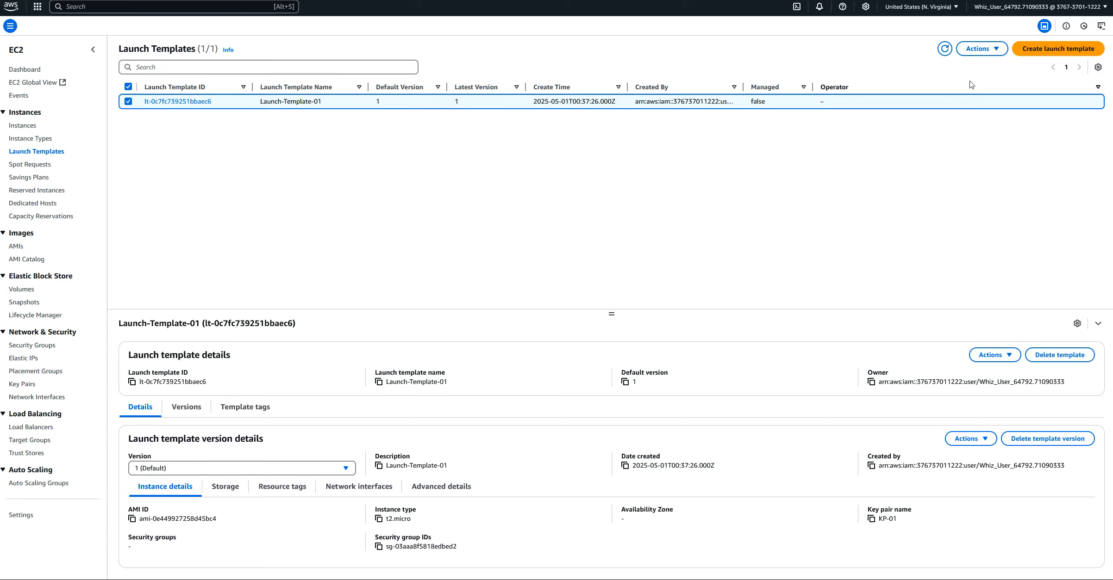
left_click(988, 48)
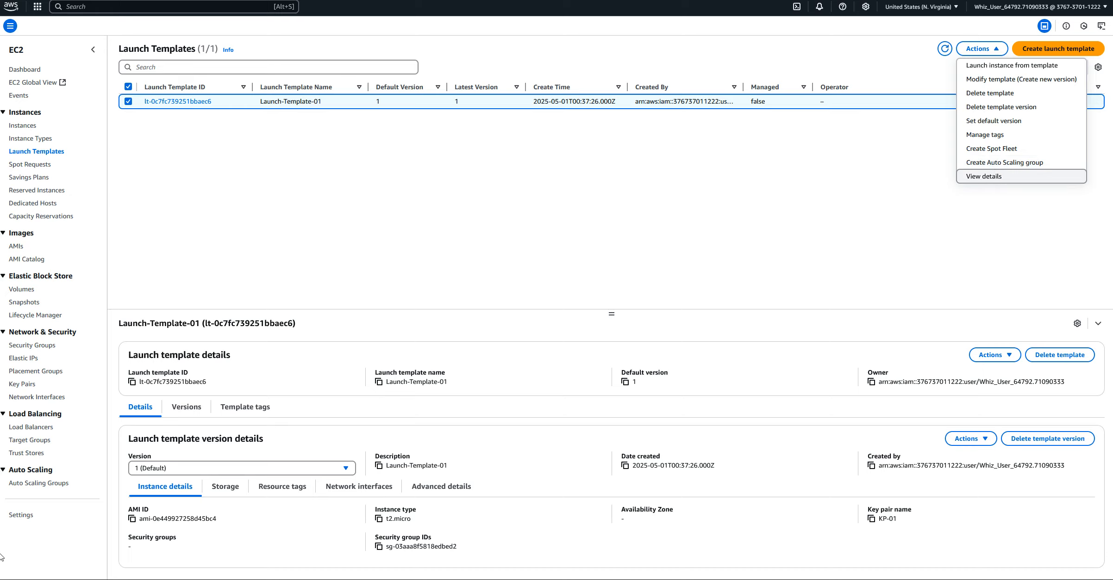
Open the Auto Scaling groups page and read its overview of how it works, benefits and related services
left_click(17, 483)
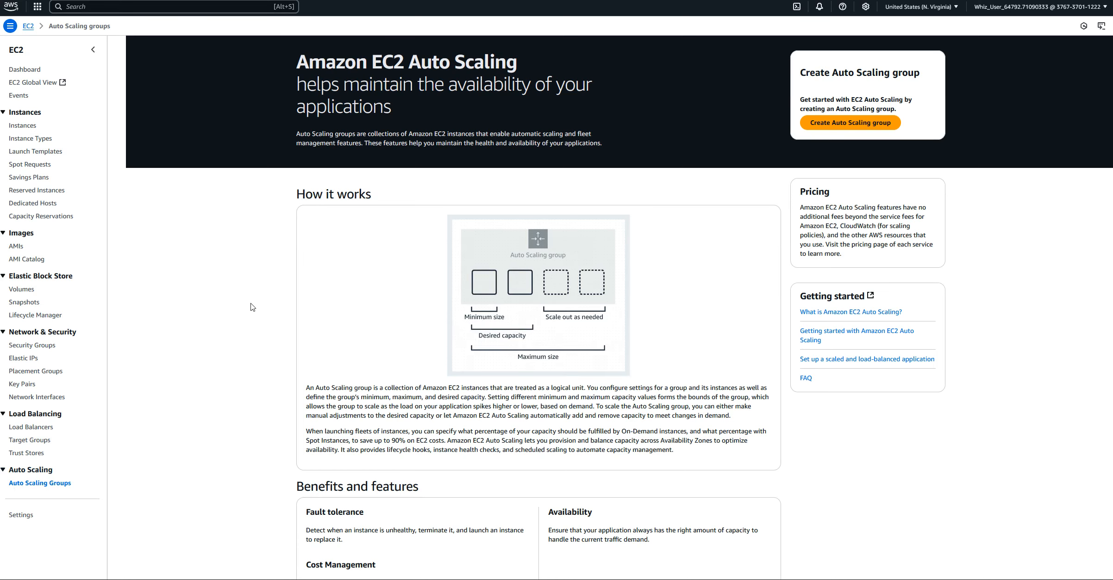
scroll(212, 315, "down", 2)
scroll(213, 317, "up", 2)
scroll(212, 317, "down", 2)
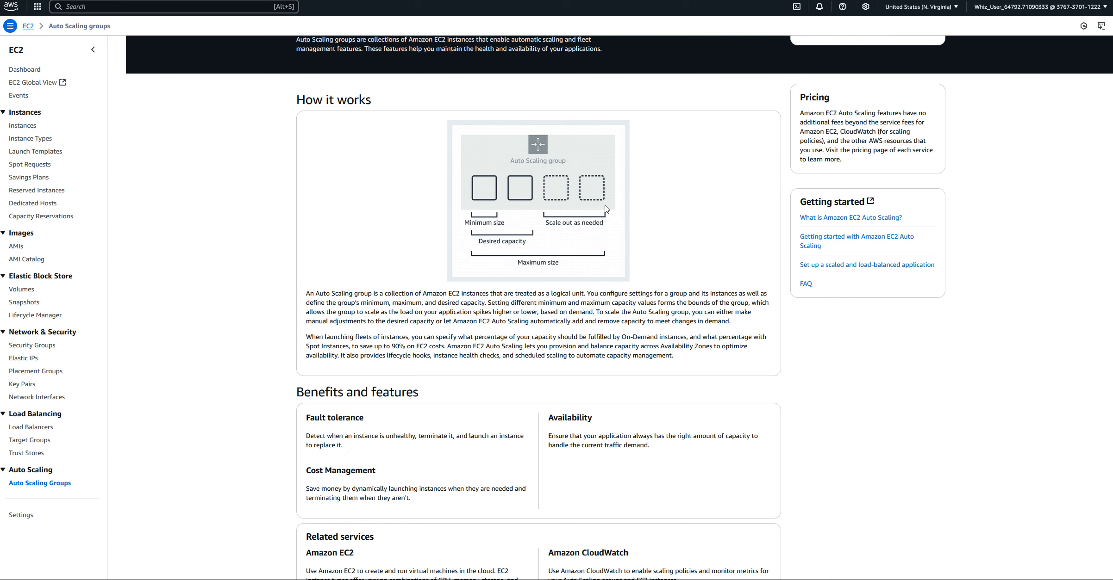
scroll(648, 200, "up", 2)
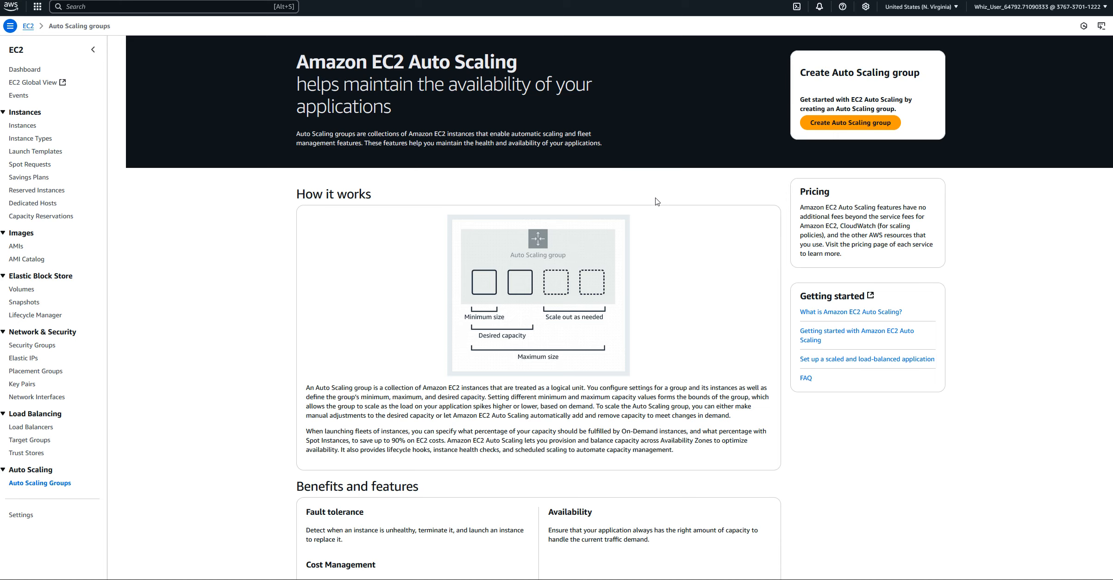
scroll(602, 324, "down", 2)
scroll(546, 351, "down", 1)
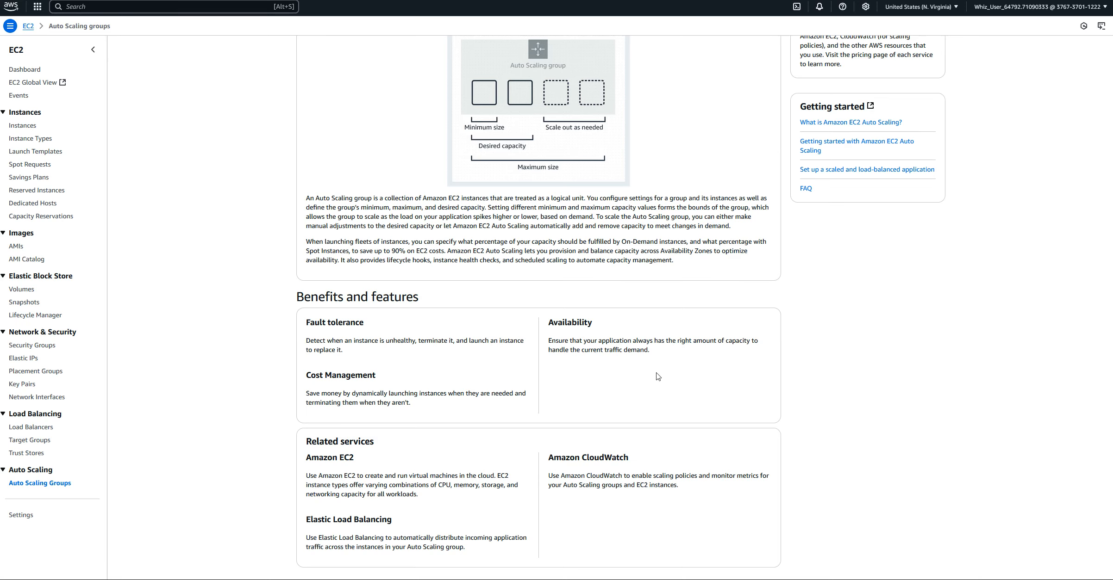
scroll(657, 376, "up", 4)
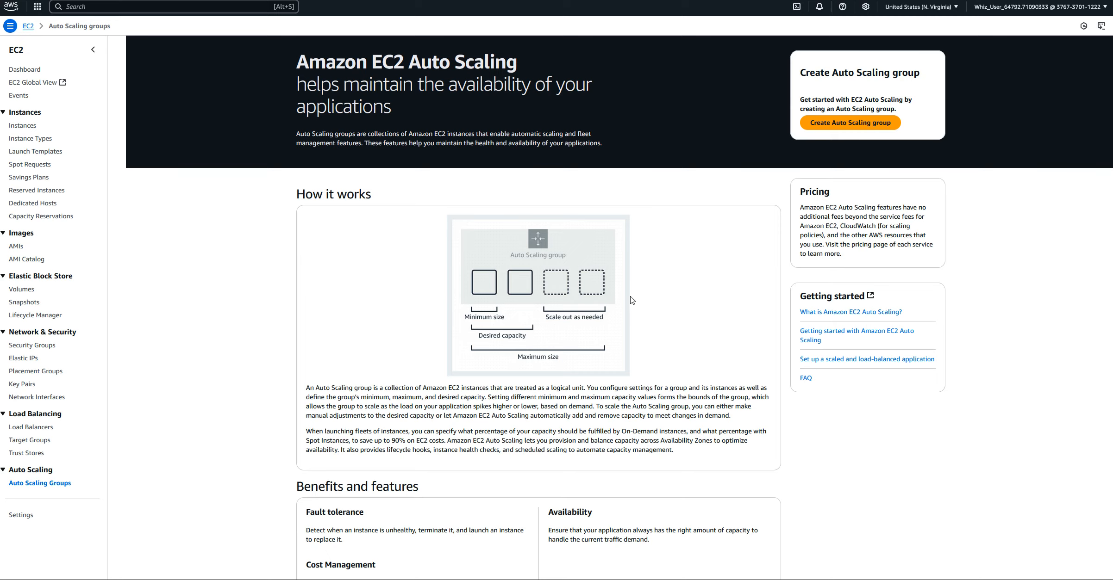
Start creating an Auto Scaling group and name it AutScalGroup-01
left_click(833, 126)
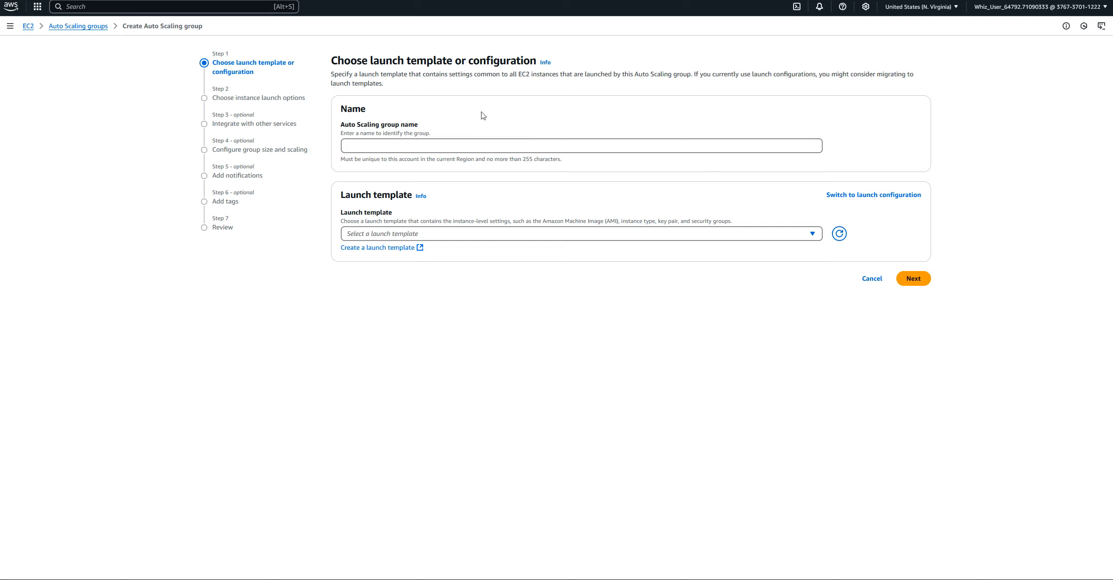
left_click(358, 144)
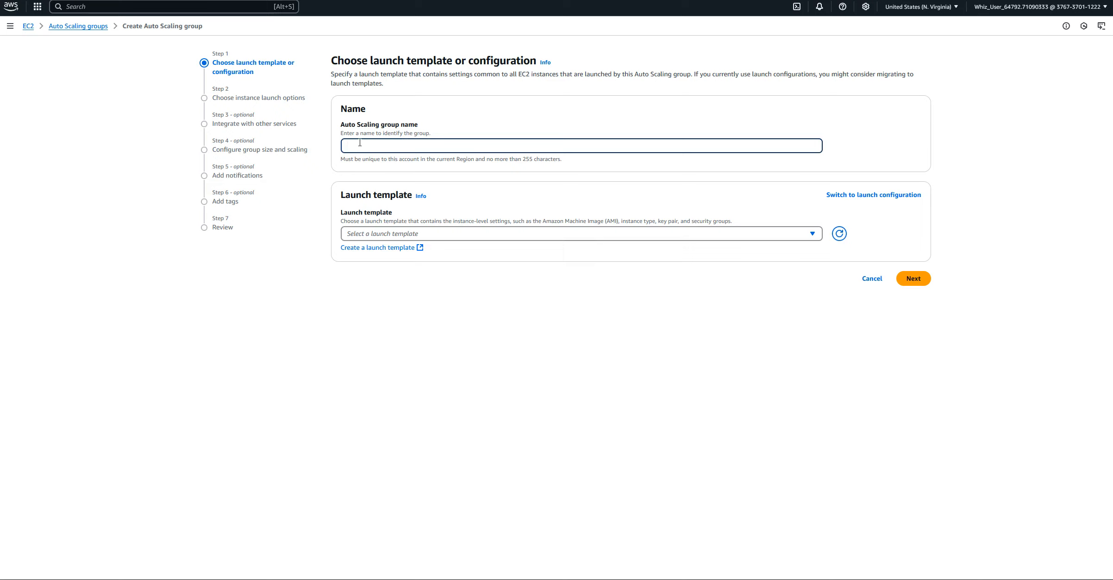
type("AutScalgroup-01")
key("BackSpace")
type("G")
Choose Launch-Template-01 as the Auto Scaling group's launch template and continue to the instance launch options
left_click(437, 234)
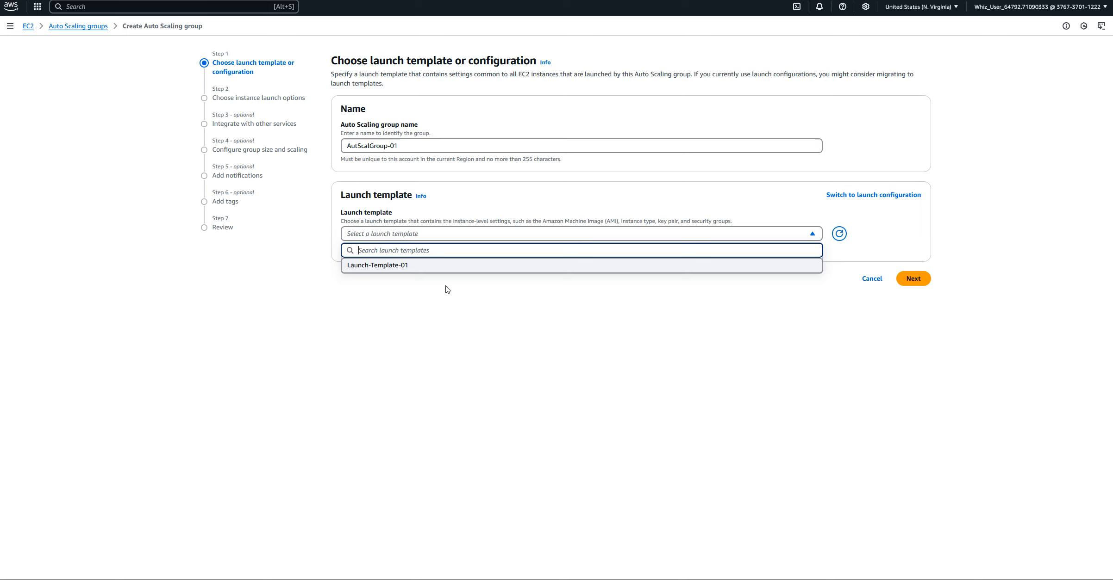
left_click(397, 266)
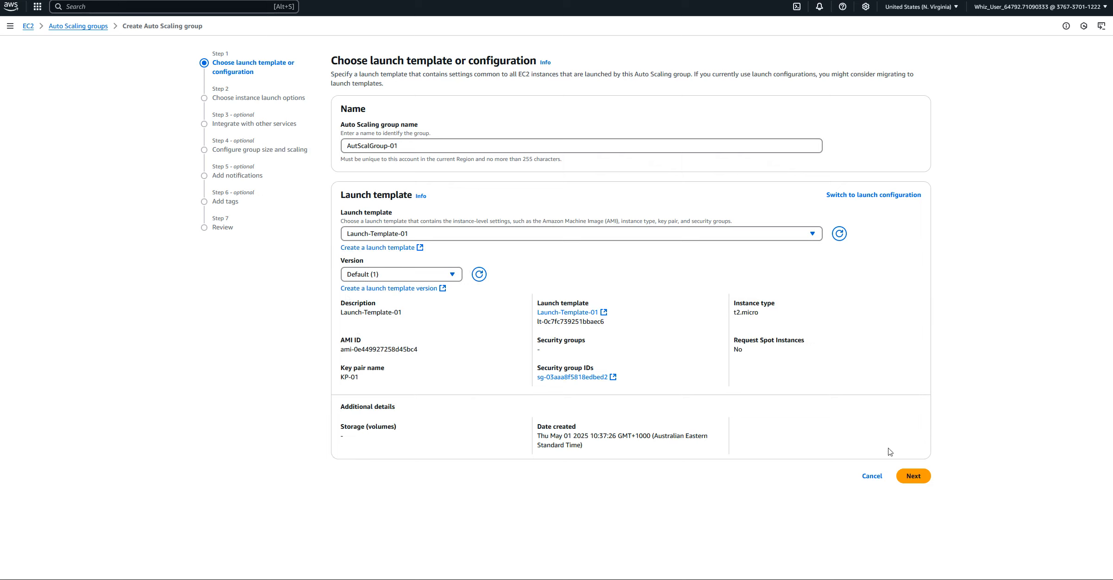
left_click(914, 476)
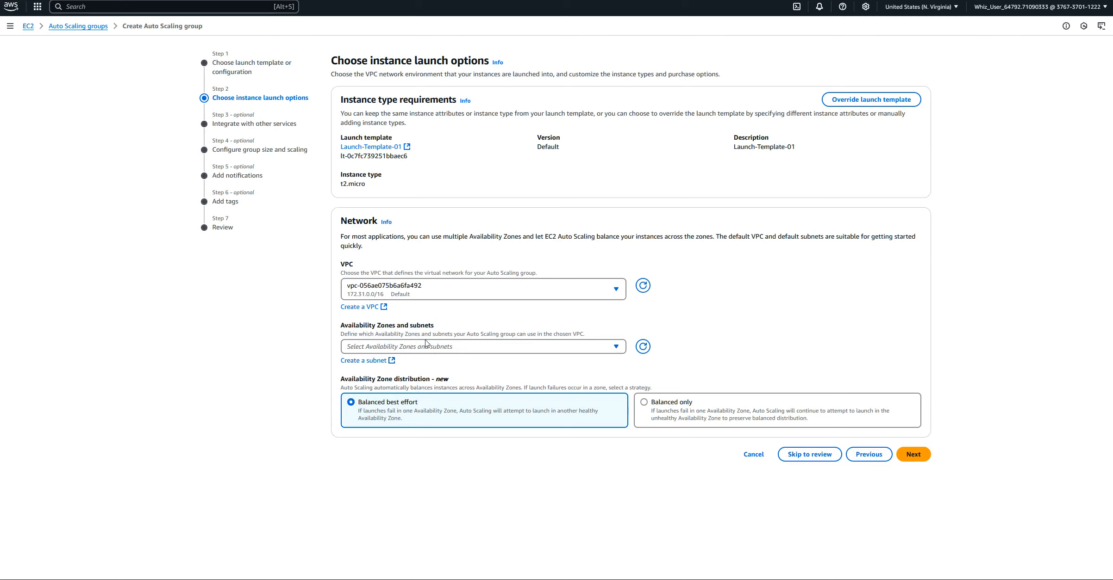
Select the us-east-1a, us-east-1b and us-east-1c subnets for the Auto Scaling group and continue to the service integrations
left_click(615, 351)
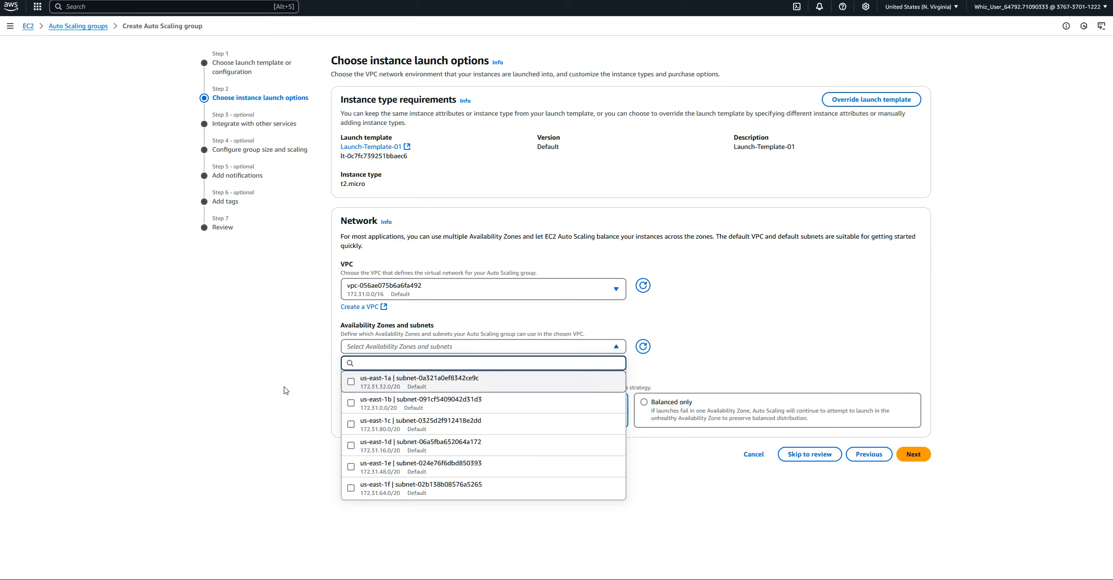
left_click(352, 383)
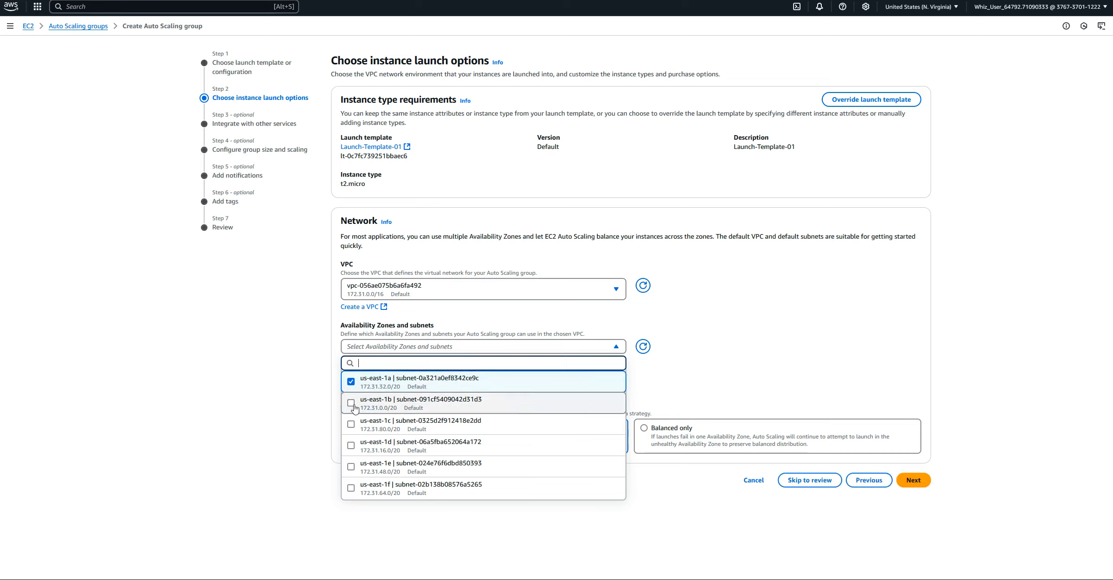
left_click(351, 404)
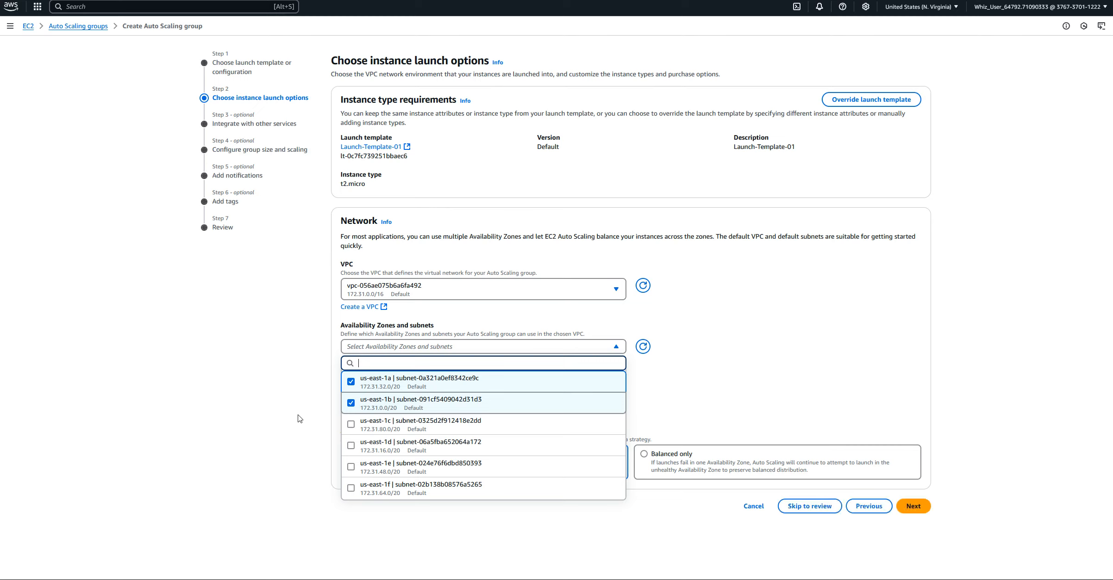
left_click(350, 424)
left_click(245, 435)
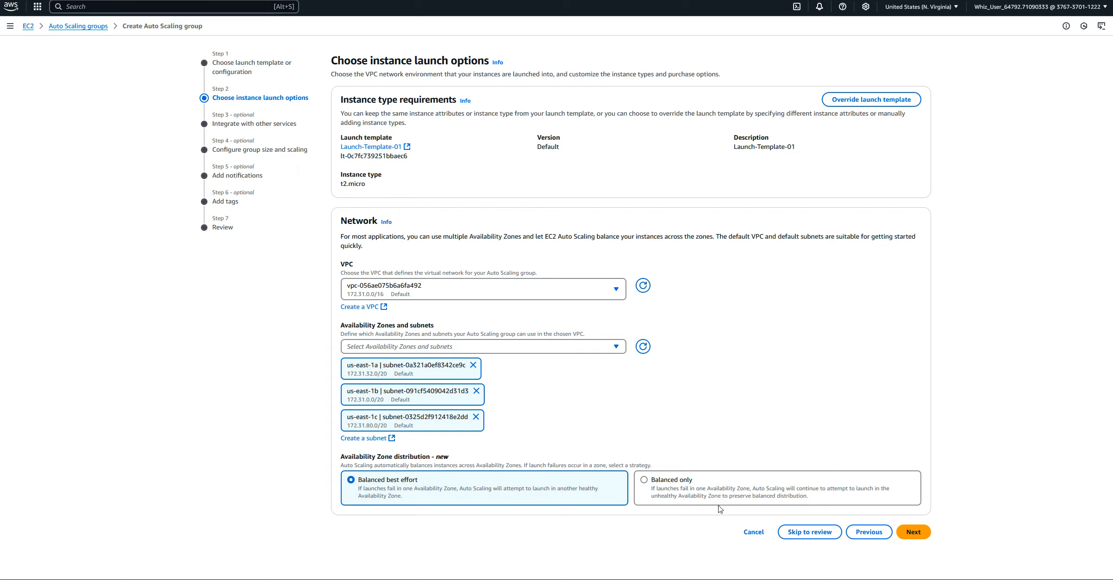
left_click(912, 532)
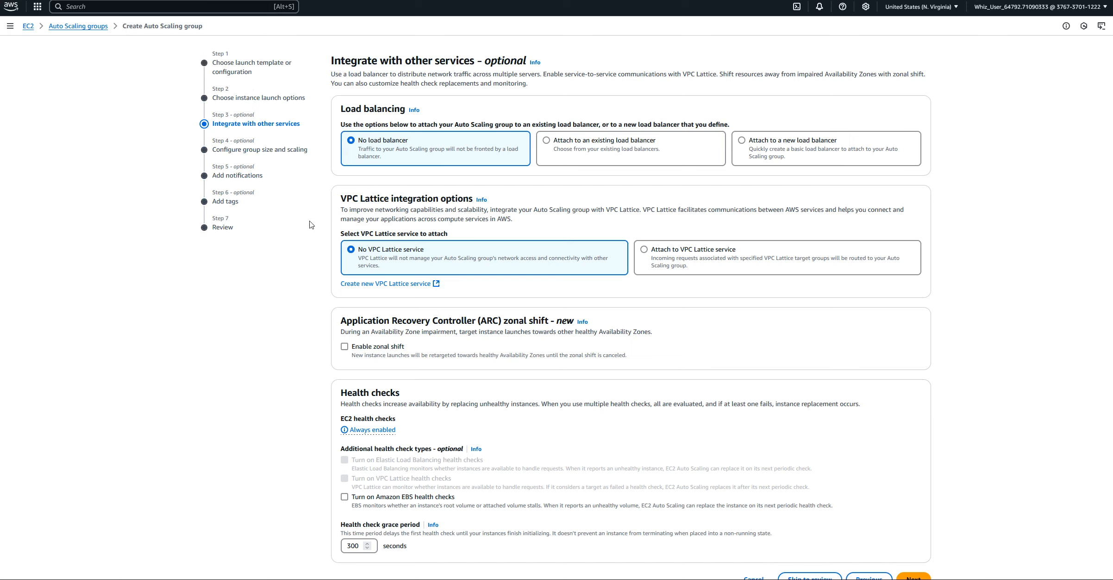
Keep the default service integrations with no load balancer, continue to group size and scaling, and set the desired capacity to 2
scroll(311, 291, "down", 1)
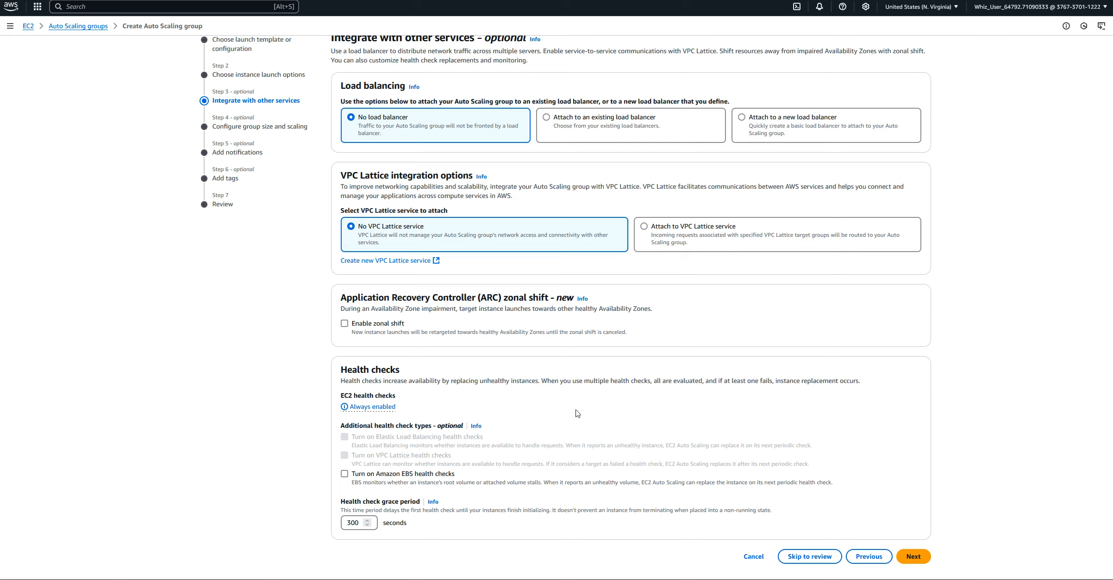
left_click(914, 557)
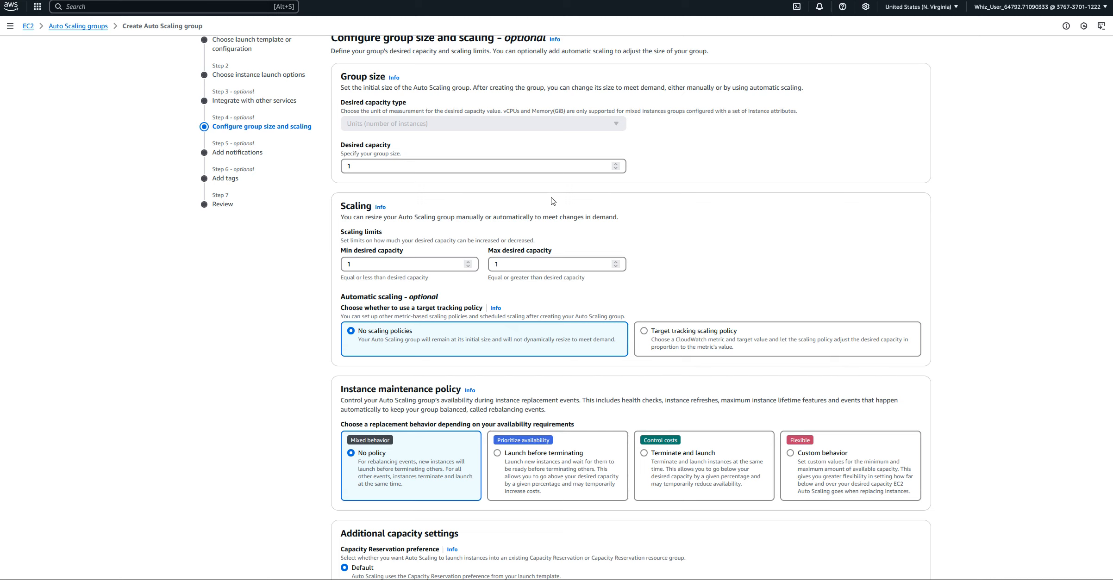
scroll(602, 194, "up", 1)
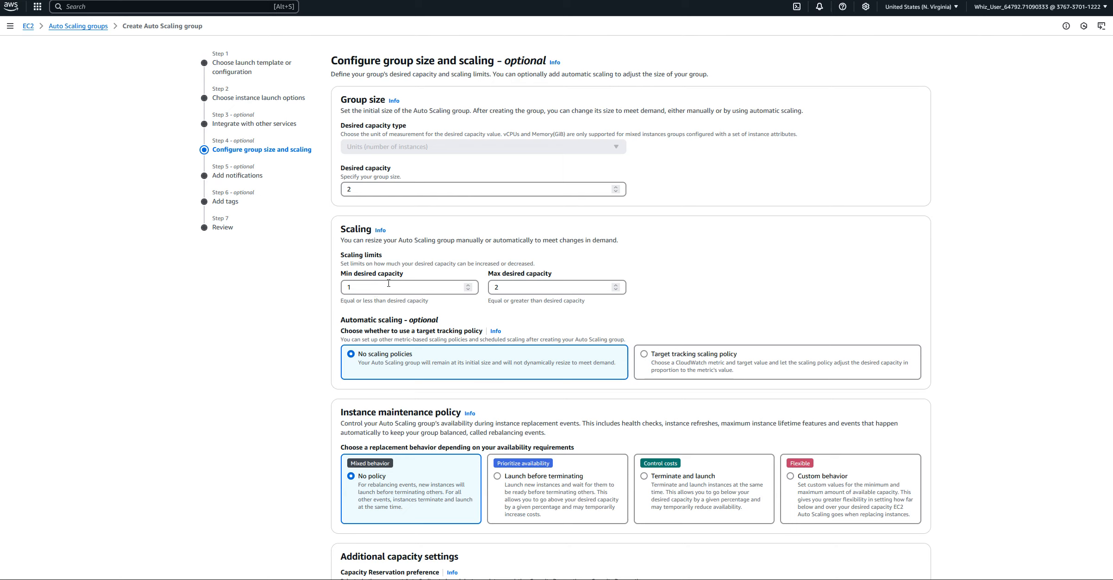
Set the maximum desired capacity to 3 and choose a target tracking scaling policy for the Auto Scaling group
left_click(615, 285)
scroll(209, 342, "down", 3)
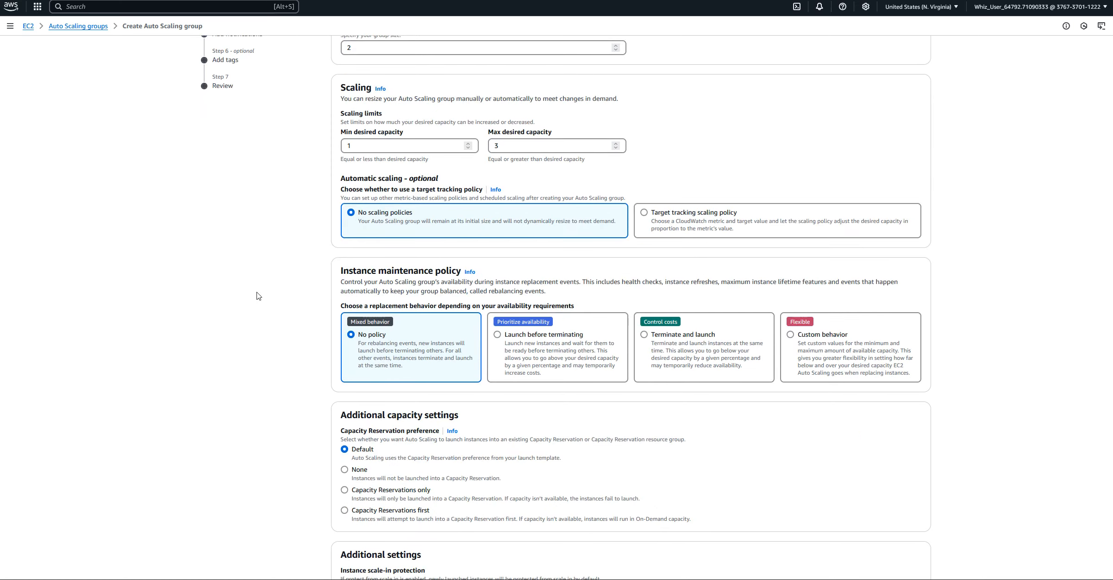
scroll(262, 299, "up", 2)
scroll(250, 295, "up", 1)
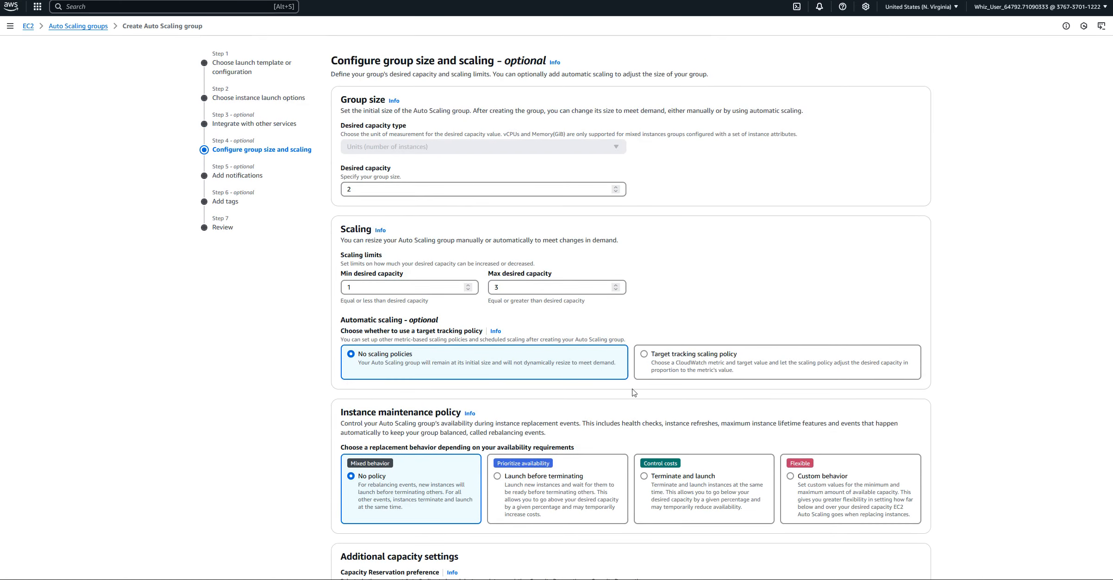
left_click(644, 354)
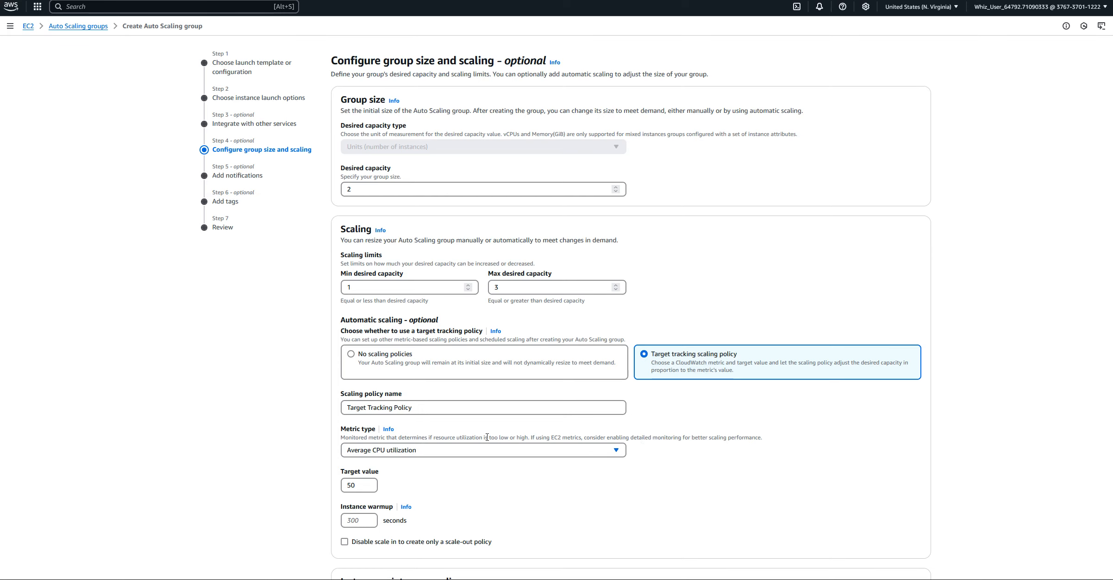
Examine the available metric types for the target tracking policy and read the help on instance warmup
scroll(422, 439, "down", 3)
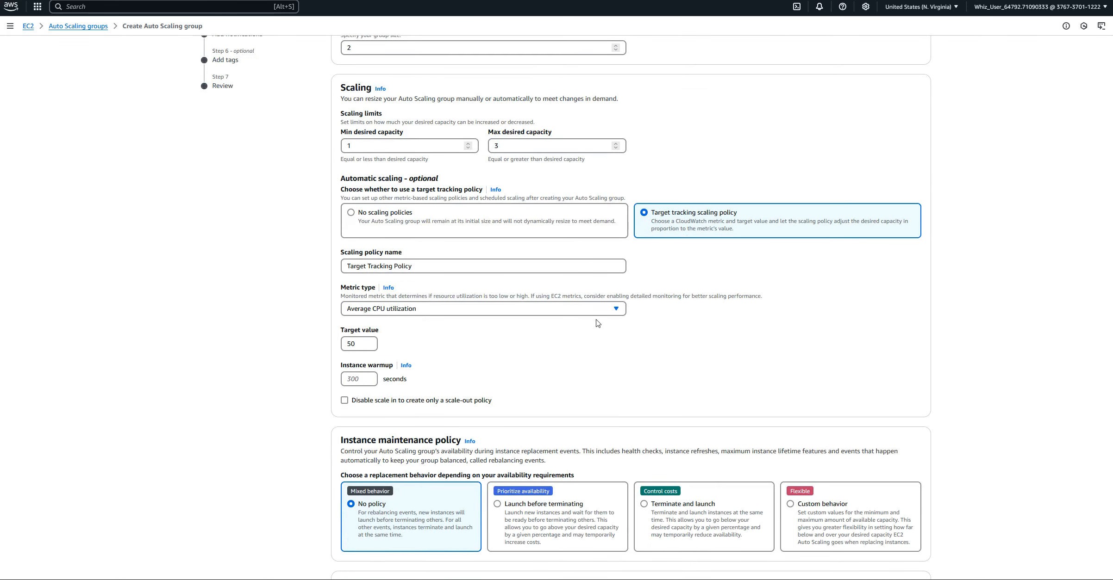
left_click(615, 311)
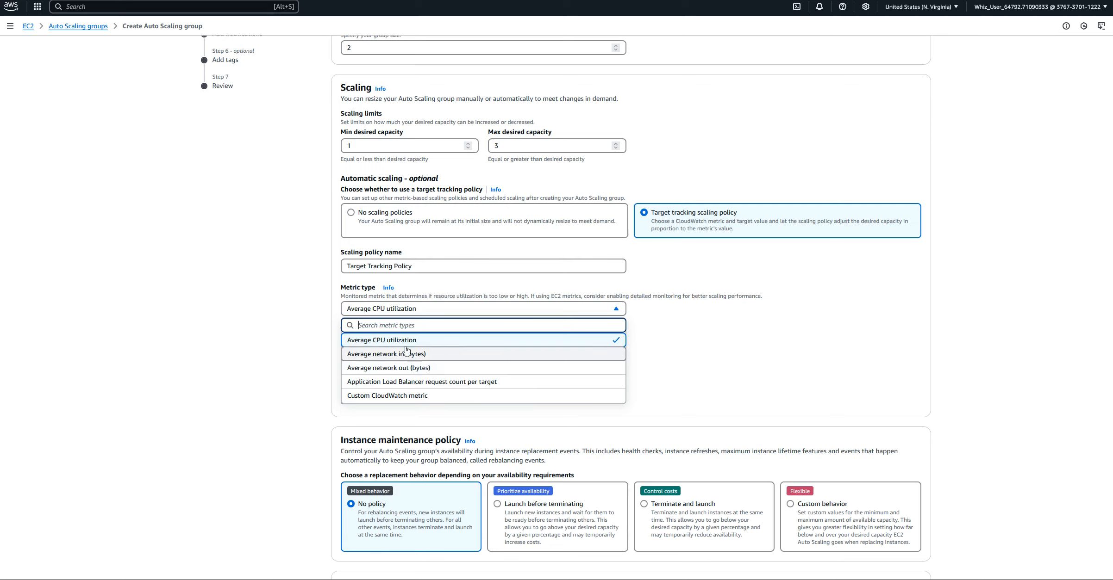
left_click(681, 330)
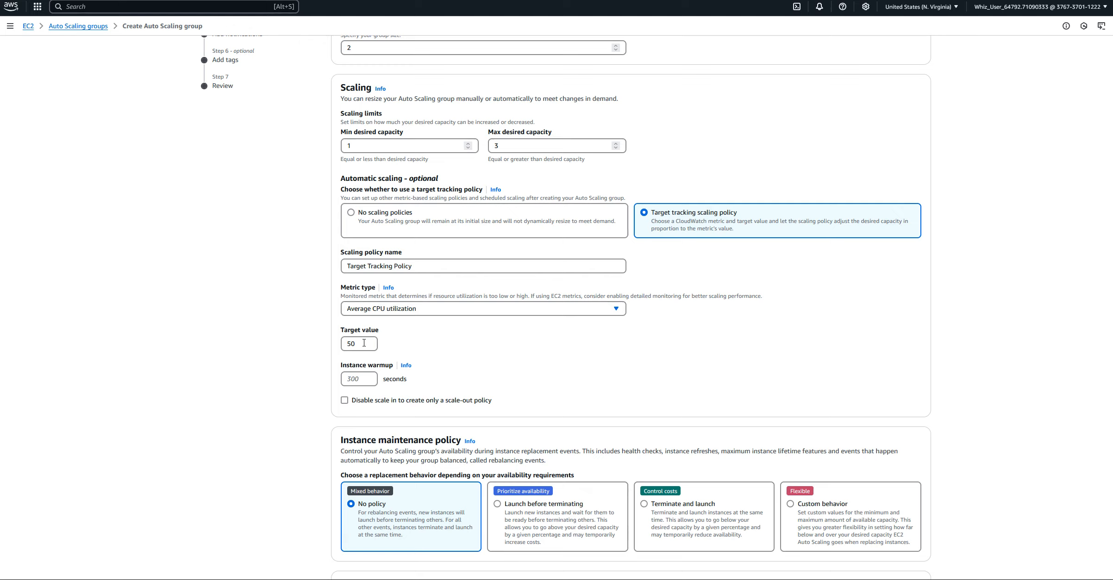
left_click(363, 380)
left_click(406, 366)
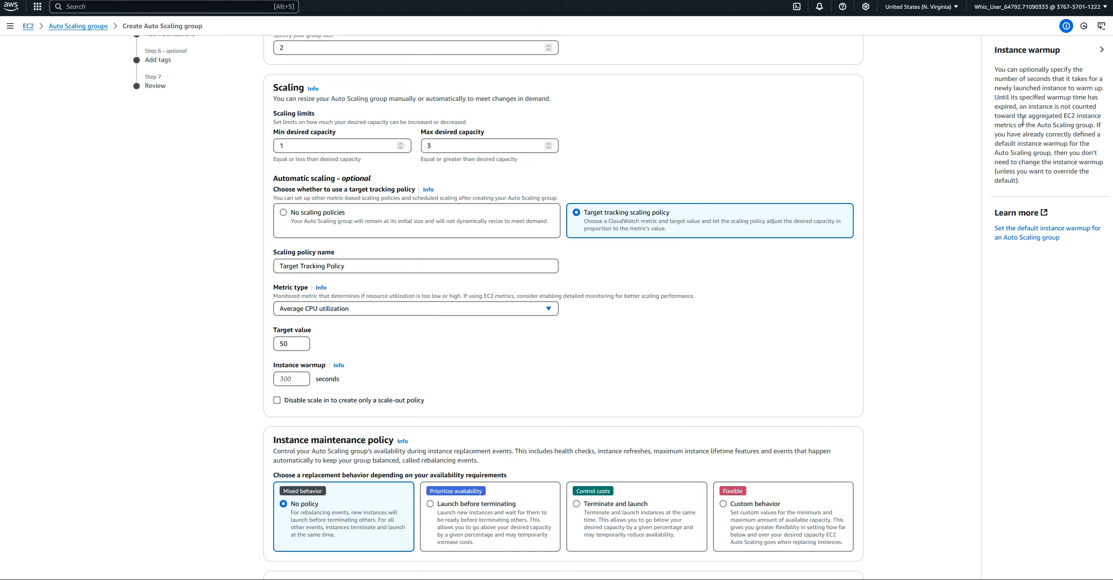
left_click(1101, 50)
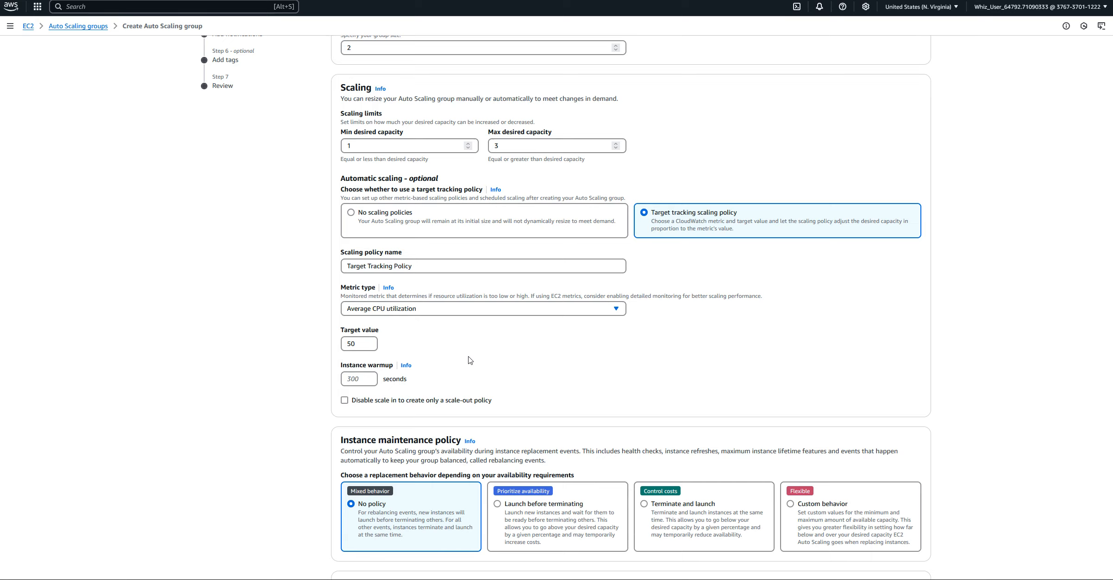
Keep the default instance warmup, maintenance policy and additional capacity settings, and continue to the notifications
scroll(458, 366, "down", 2)
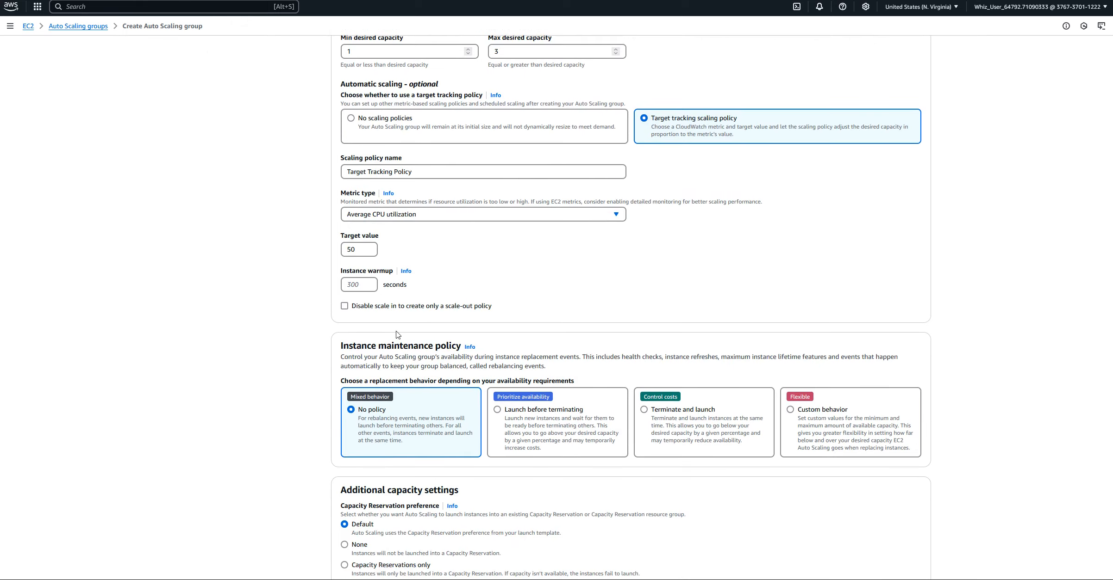
left_click(368, 281)
scroll(467, 280, "down", 1)
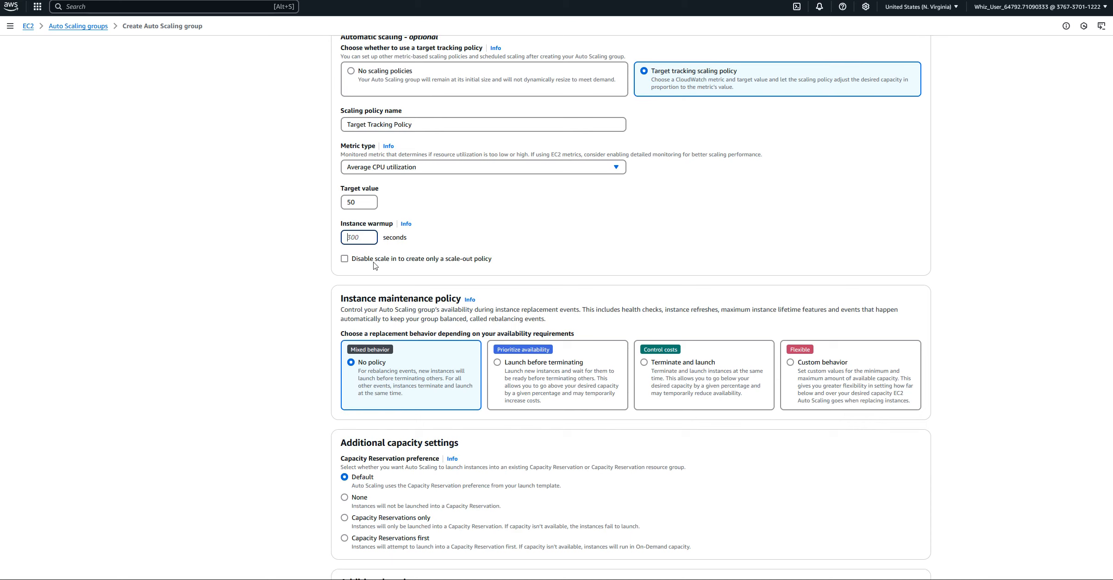
scroll(442, 397, "down", 2)
scroll(417, 467, "down", 1)
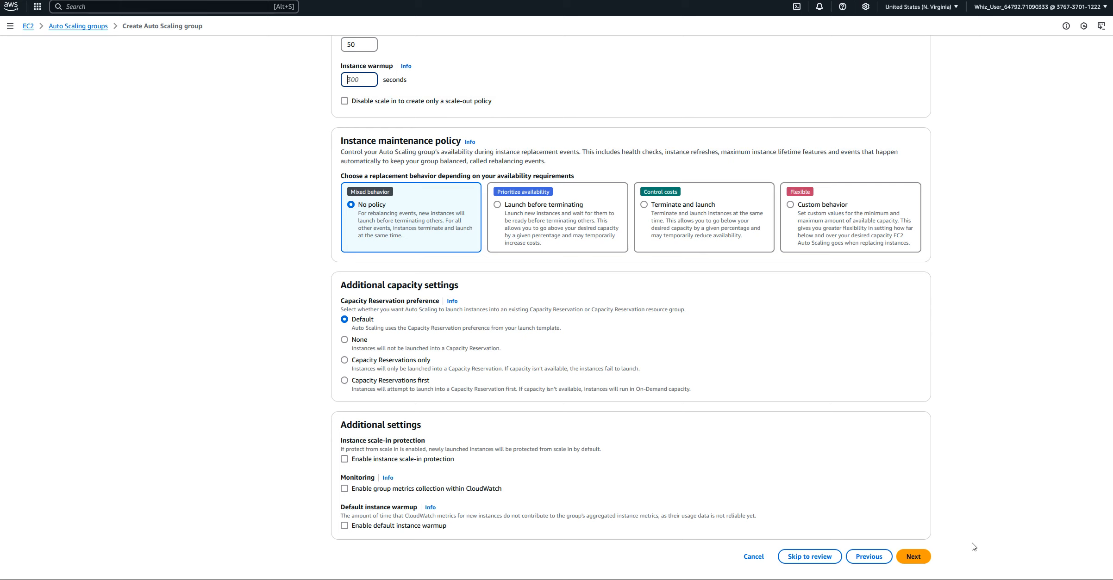
left_click(920, 561)
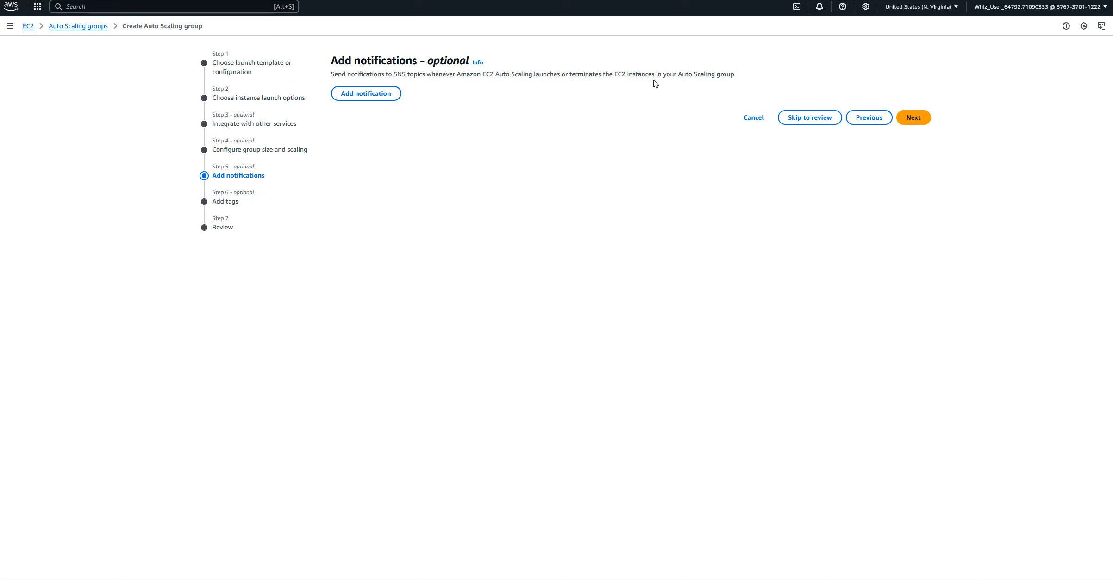
Add a notification, check its SNS topic choices, and cancel the creation of the Auto Scaling group
left_click(379, 98)
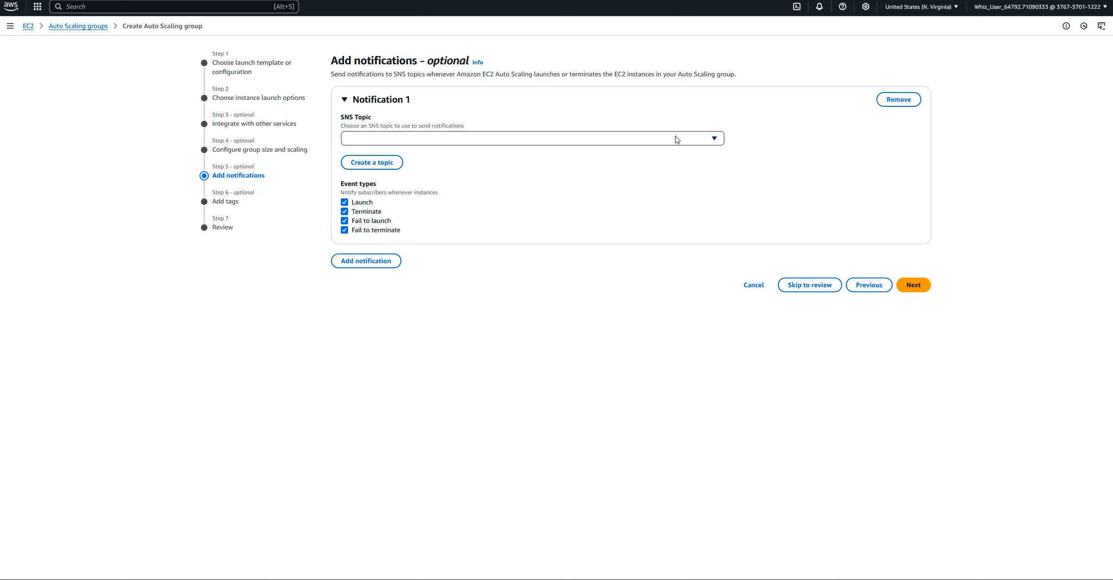
left_click(714, 139)
left_click(714, 139)
left_click(754, 285)
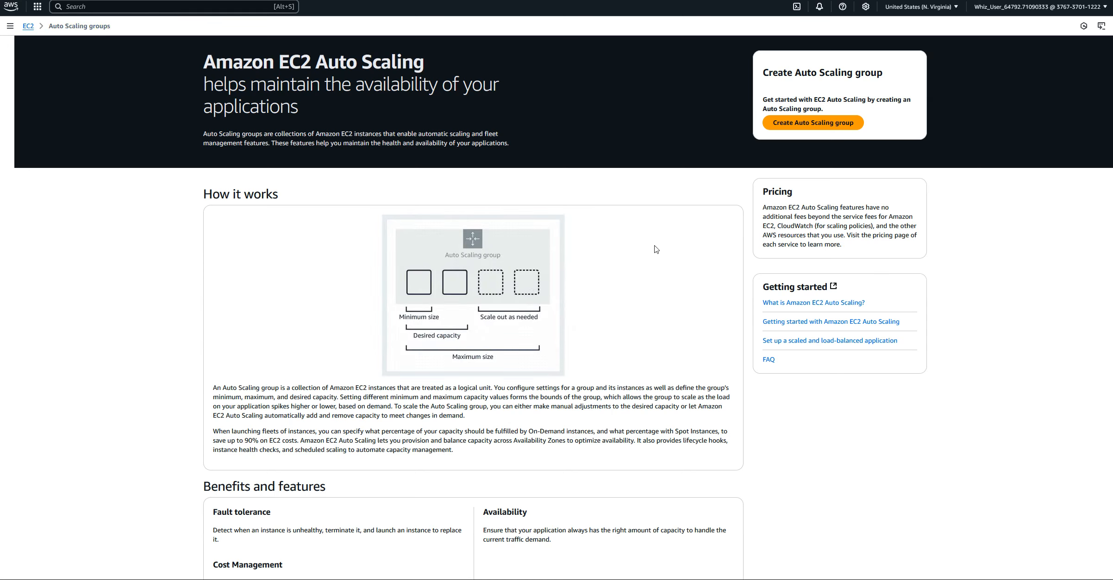
Start creating a new Auto Scaling group and name it AutoSclGroup-01
scroll(640, 321, "down", 4)
scroll(636, 325, "up", 4)
left_click(823, 131)
left_click(377, 149)
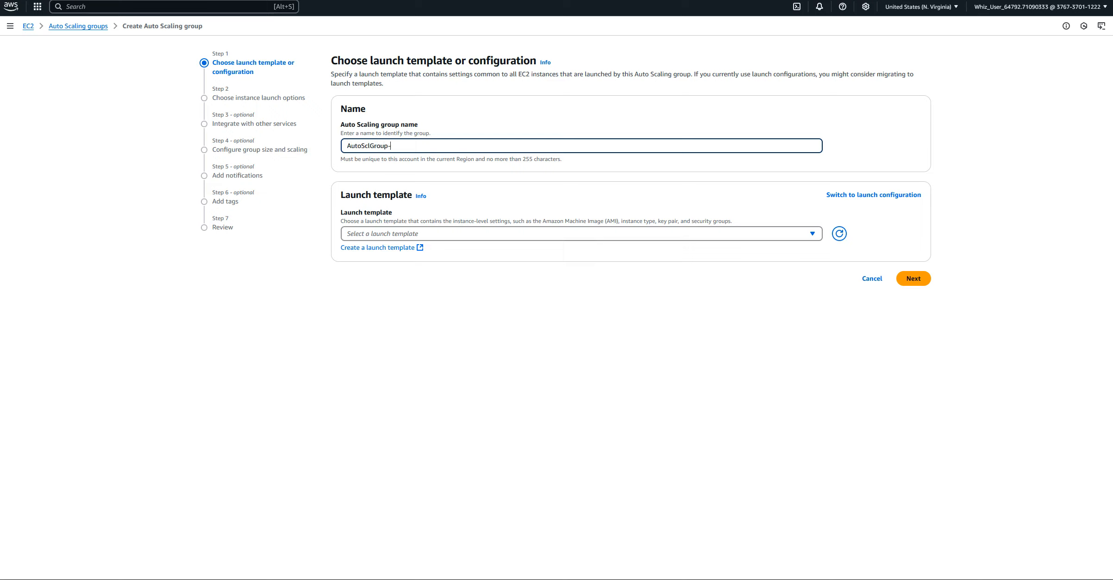
Choose Launch-Template-01 as the launch template for AutoSclGroup-01 and continue to the instance launch options
left_click(811, 235)
left_click(811, 235)
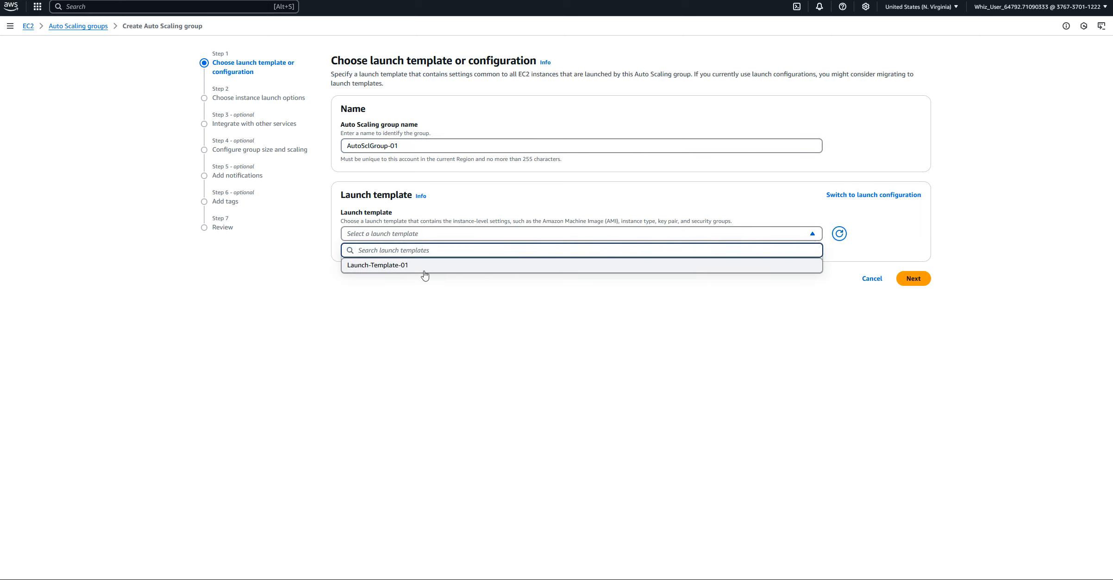
left_click(406, 266)
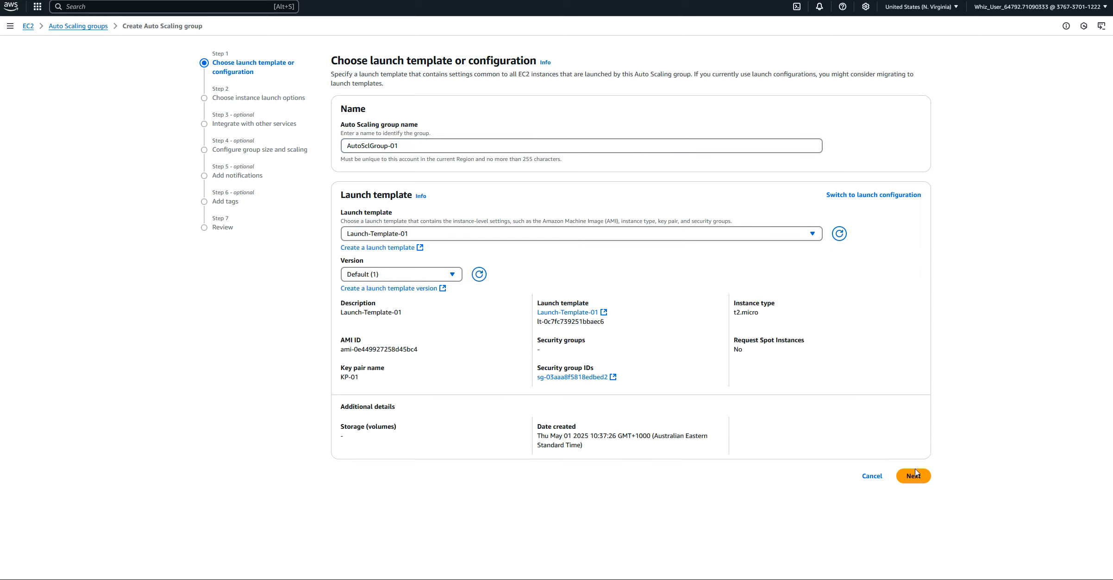
left_click(914, 475)
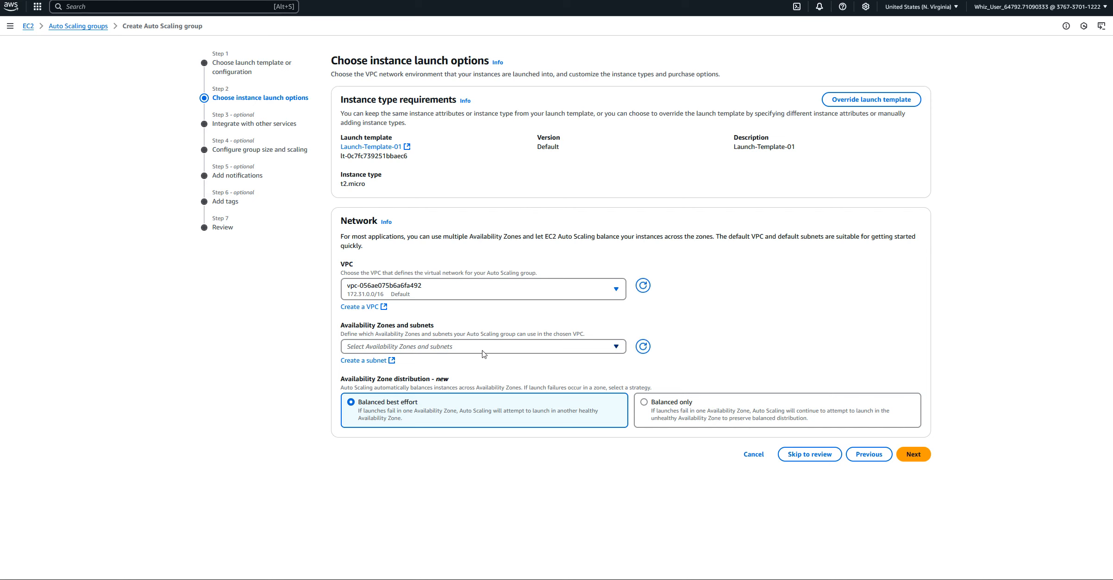
Select the default us-east-1a, us-east-1b and us-east-1c subnets for AutoSclGroup-01 and continue to the service integrations
left_click(618, 350)
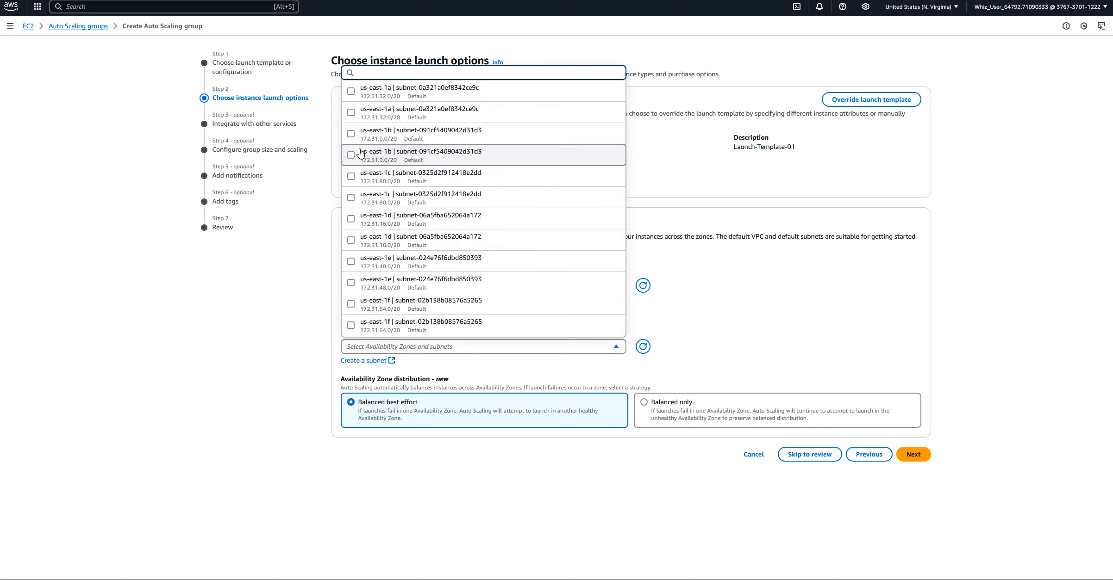
left_click(353, 95)
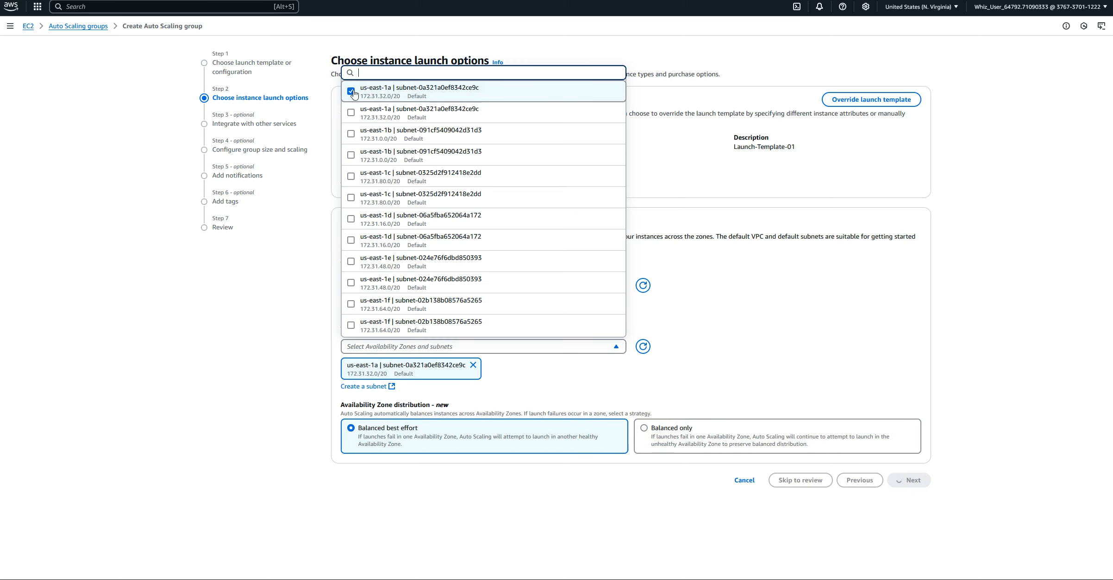
left_click(352, 134)
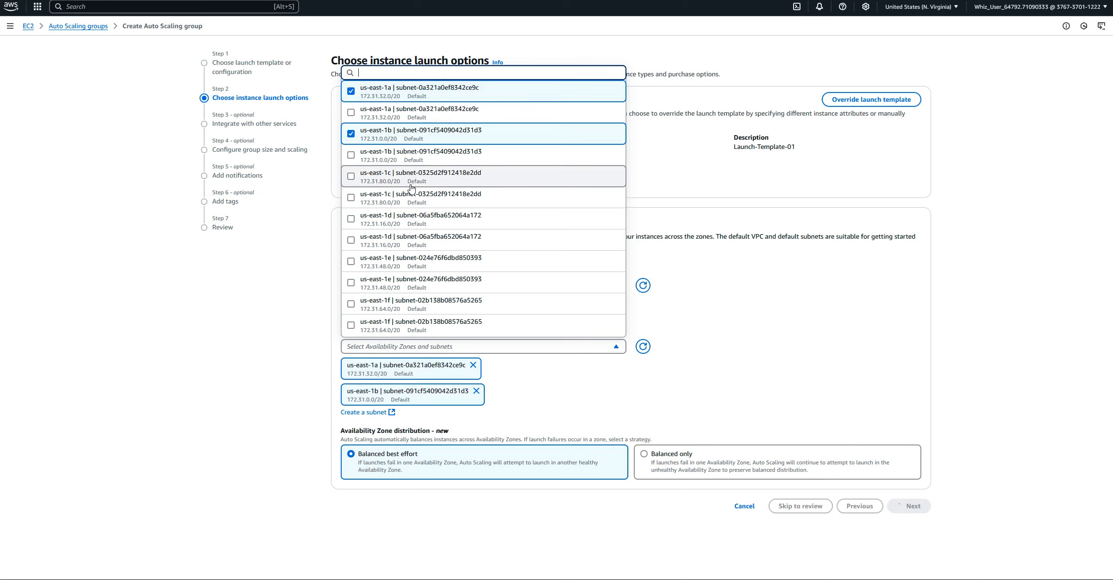
left_click(350, 180)
left_click(894, 346)
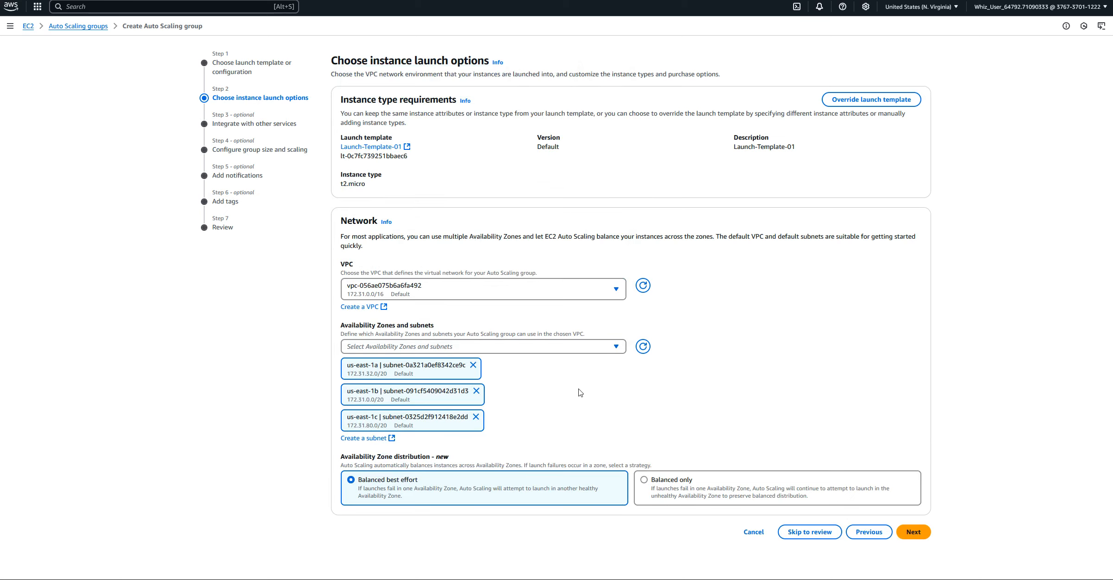
left_click(913, 536)
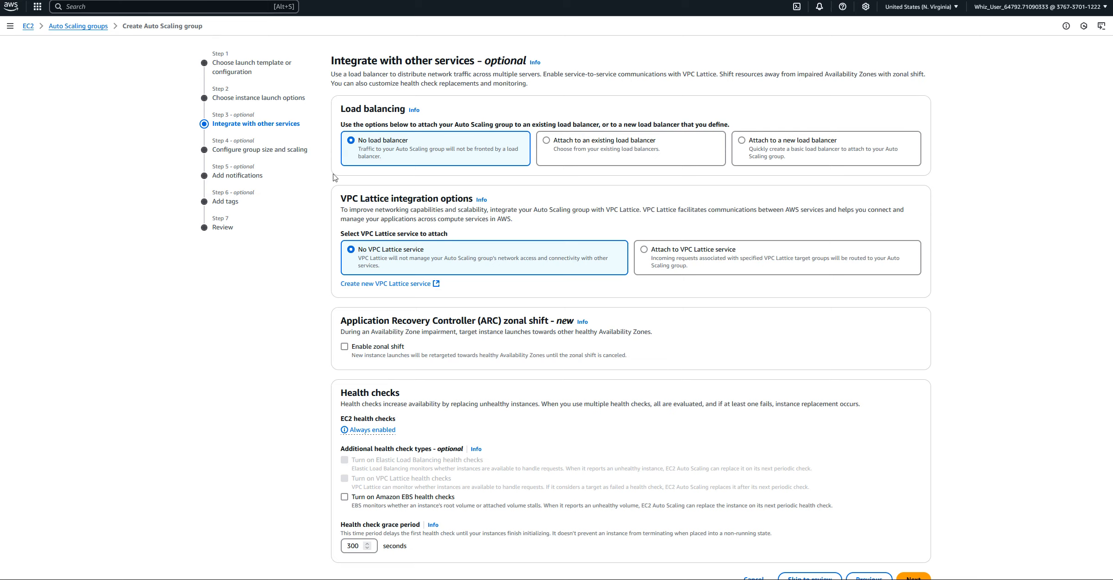
Keep the default service integrations, set the desired capacity to 2 and the maximum to 3 without a scaling policy, and continue to the notifications
scroll(890, 407, "down", 1)
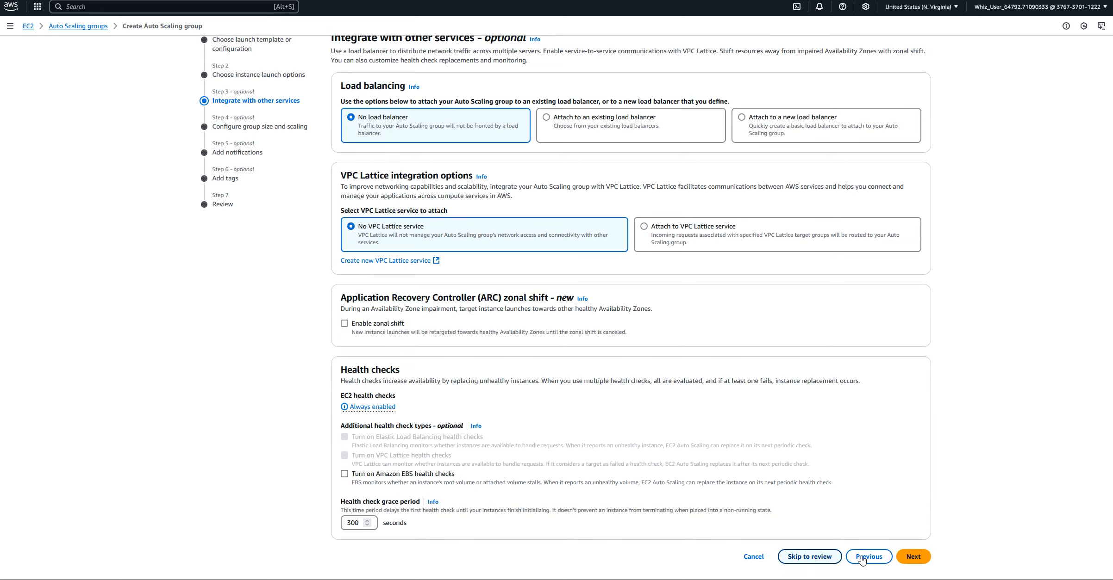
left_click(917, 560)
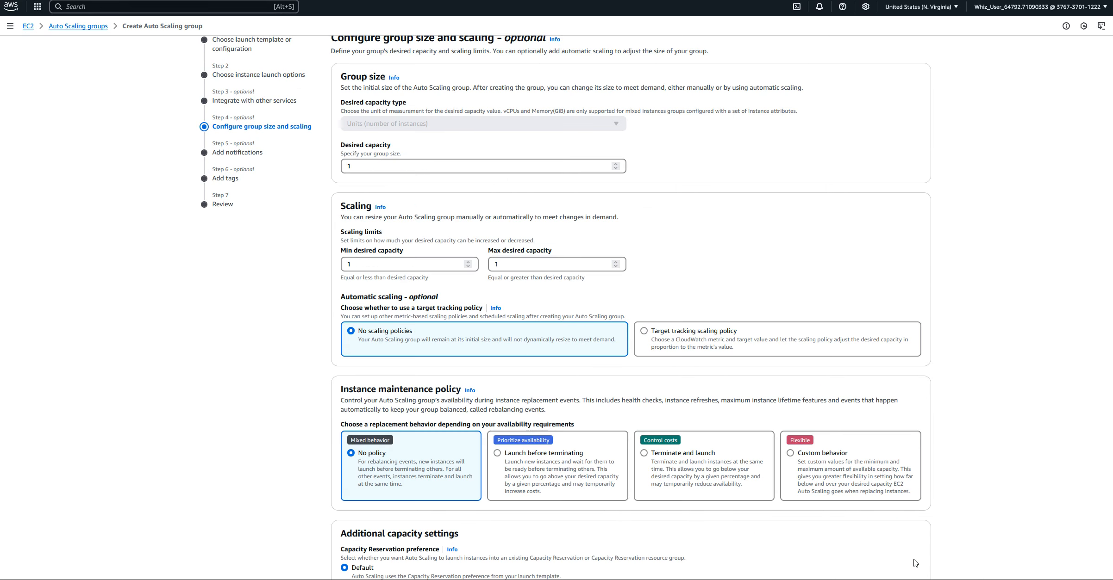
left_click(615, 164)
scroll(694, 412, "down", 5)
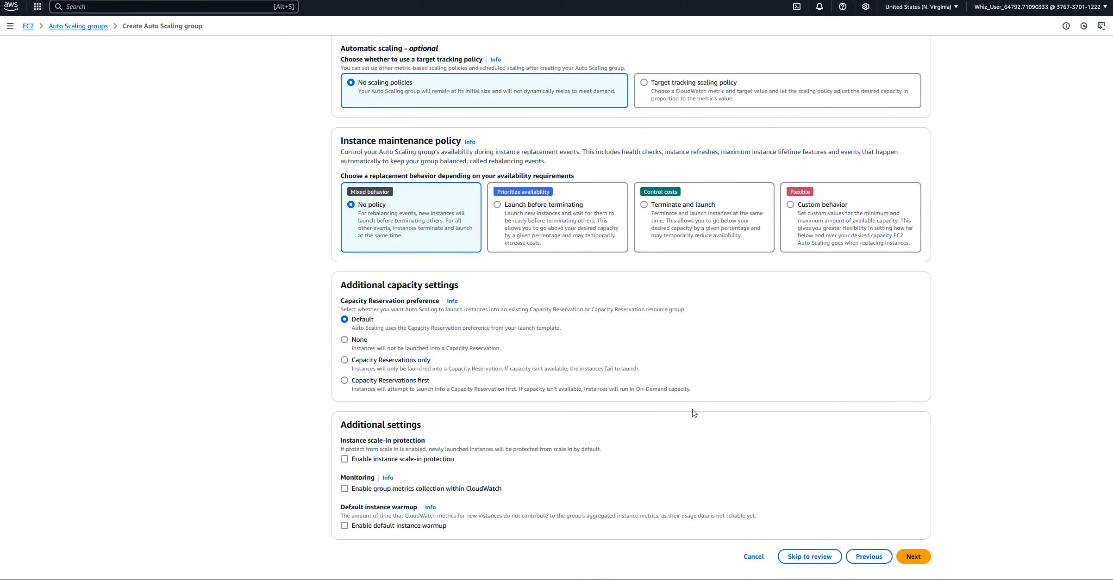
left_click(912, 555)
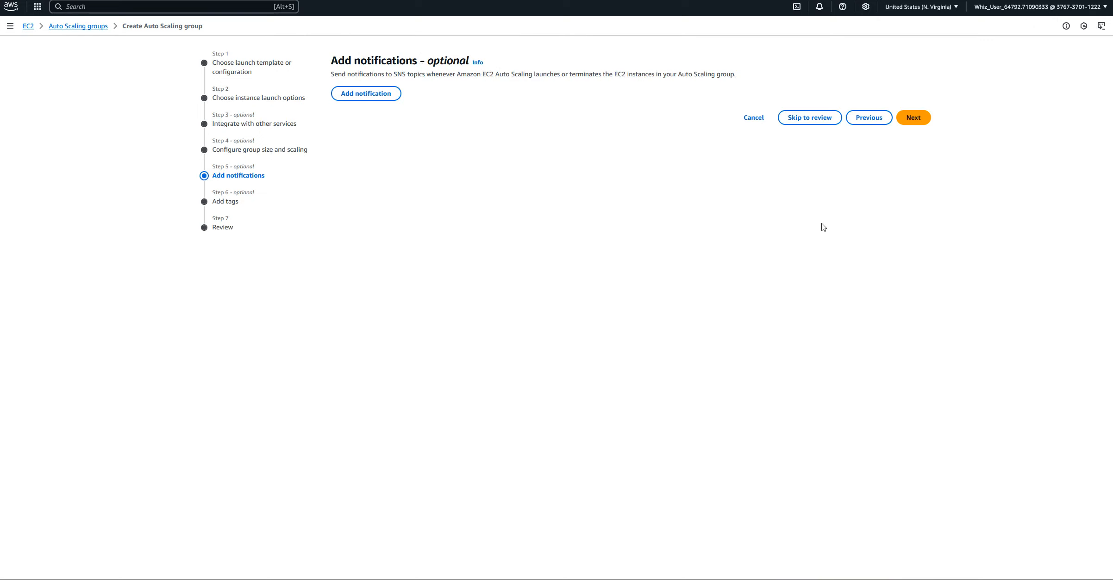
Skip notifications and tags, review the configuration, and create the Auto Scaling group AutoSclGroup-01
left_click(911, 118)
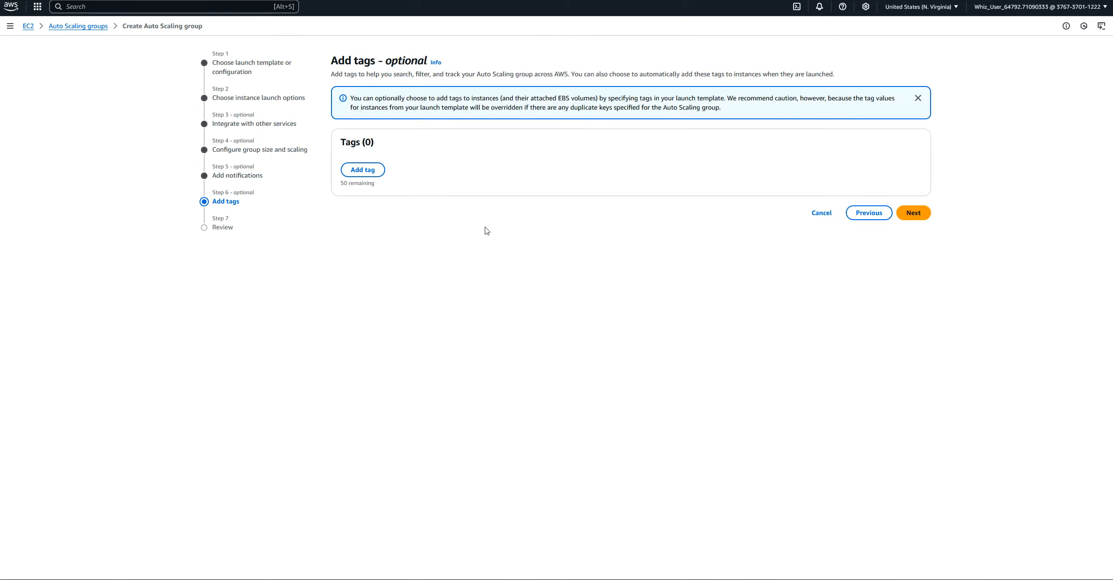
left_click(914, 214)
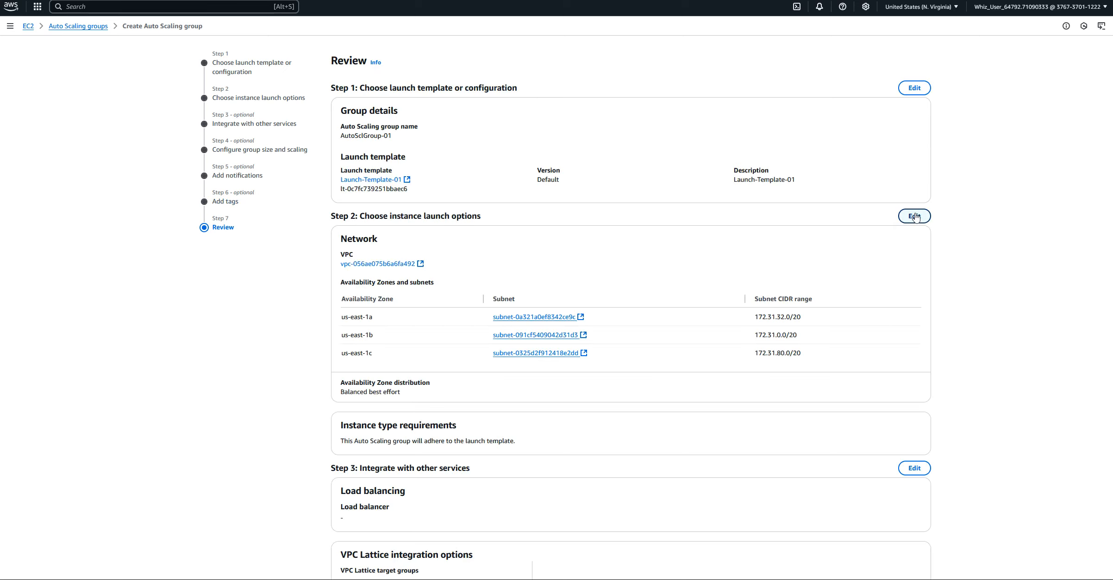
scroll(601, 232, "down", 14)
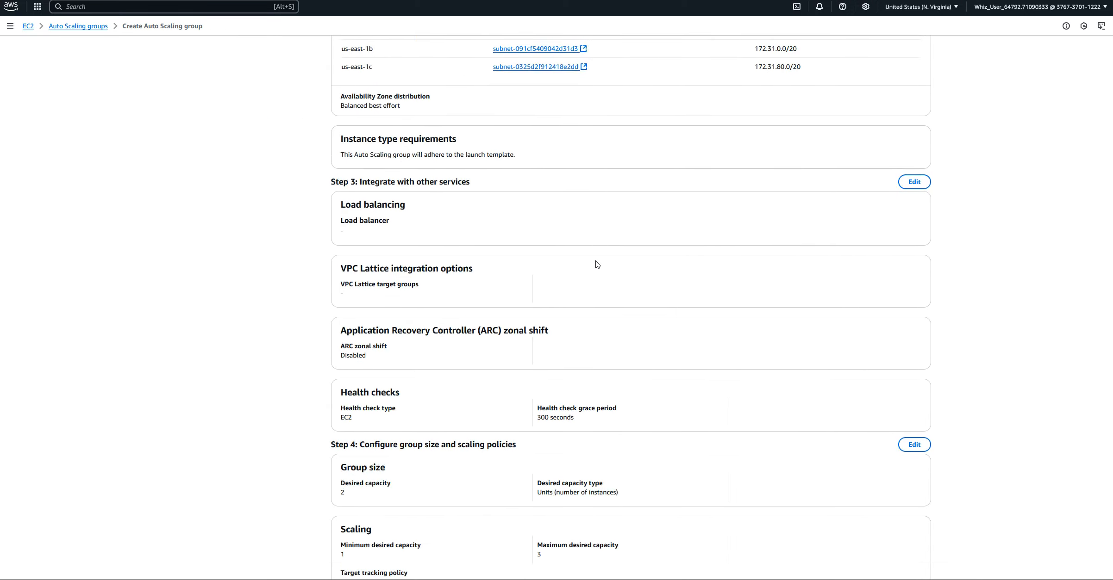
scroll(597, 262, "down", 1)
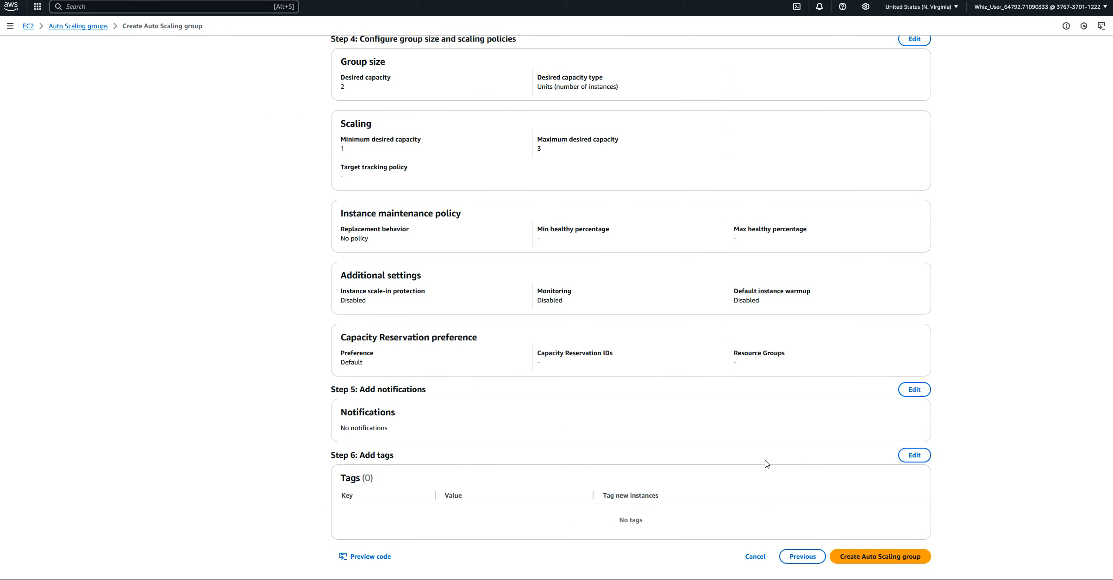
left_click(881, 558)
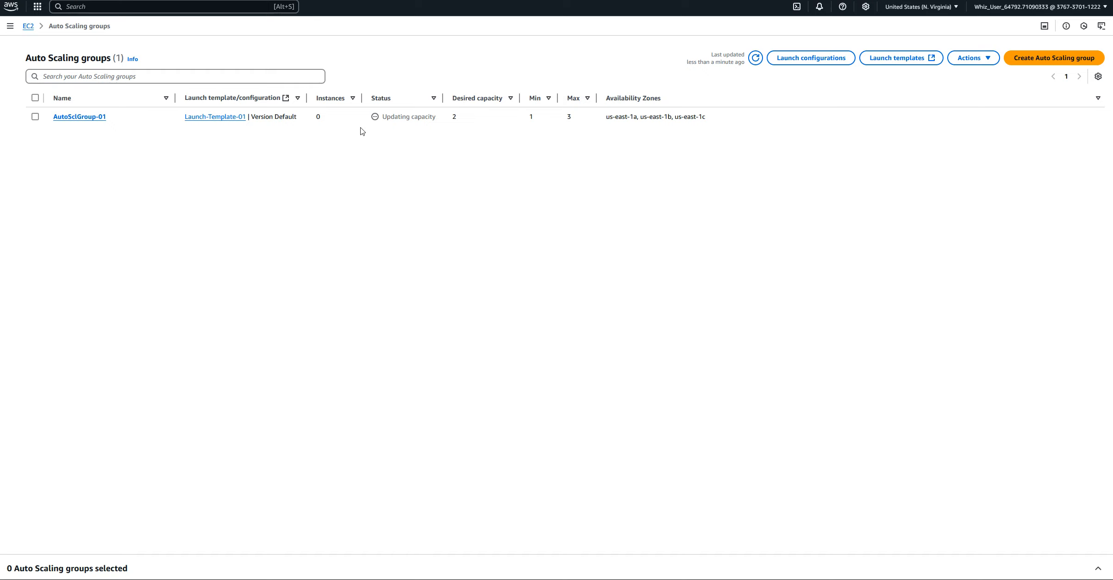
Open the EC2 instances list and copy the public IPv4 address of the instance in us-east-1c
left_click(28, 26)
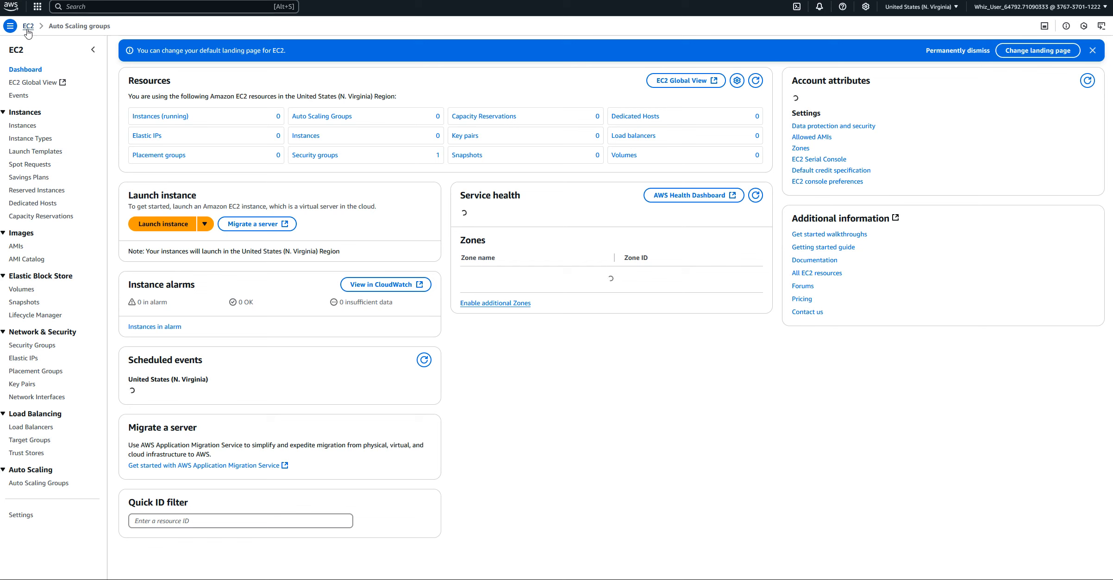
left_click(26, 126)
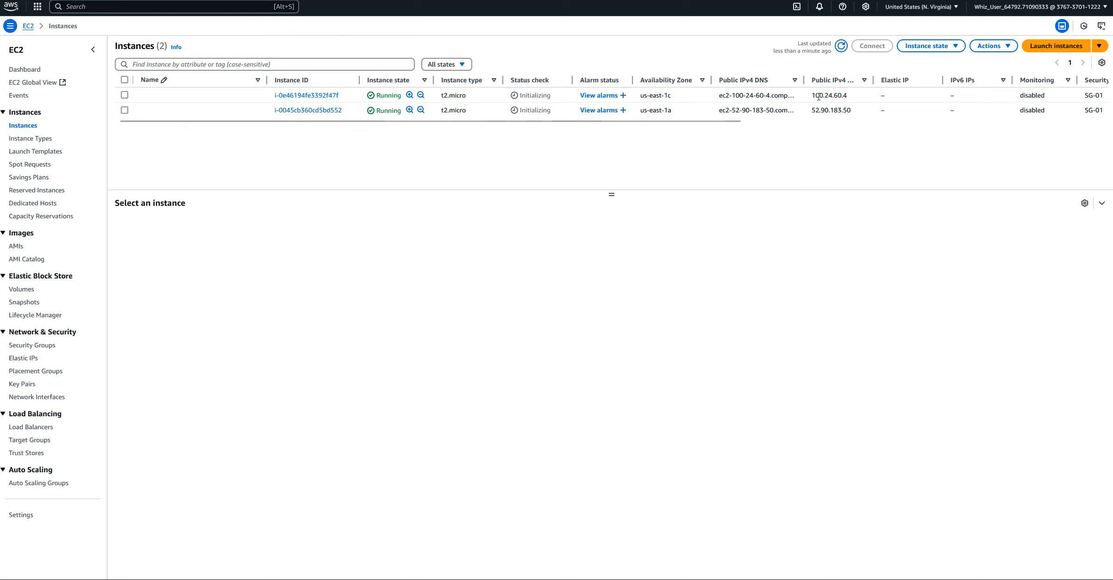
left_click_drag(812, 94, 850, 100)
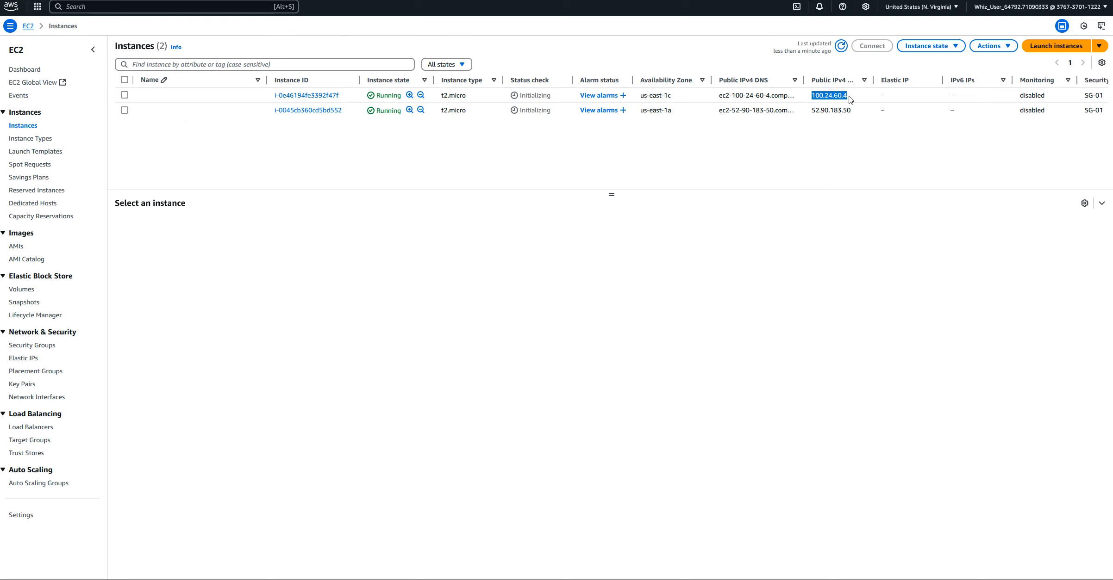
right_click(827, 99)
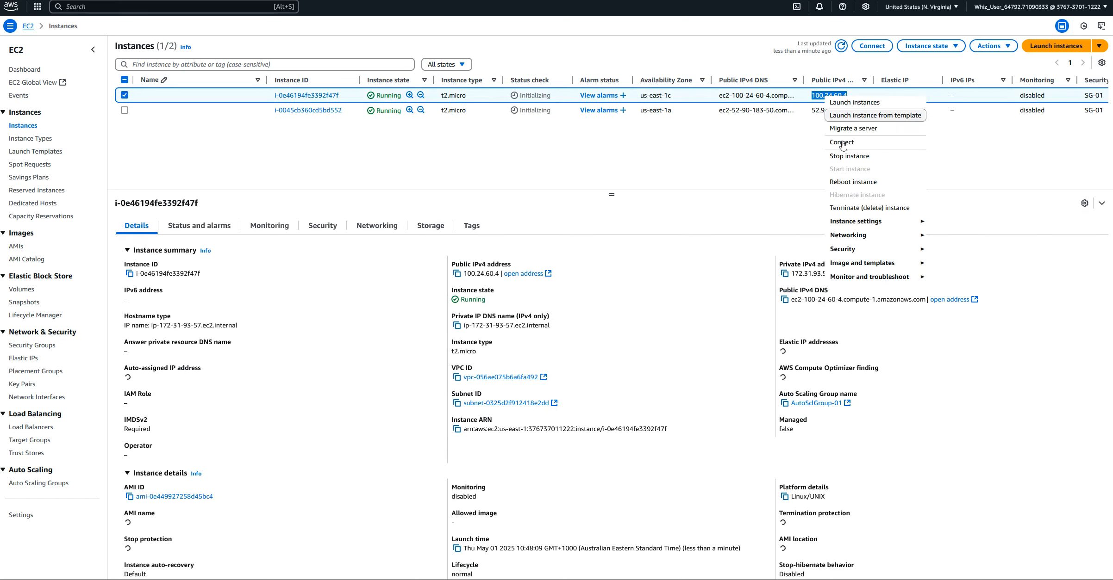
left_click(821, 95)
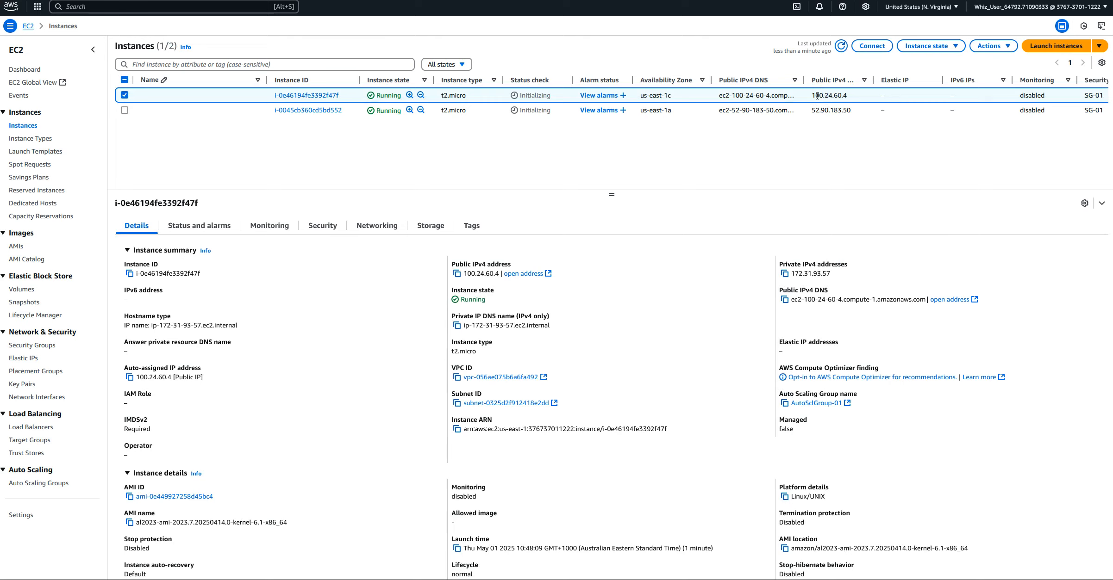
left_click_drag(811, 95, 841, 95)
left_click(458, 274)
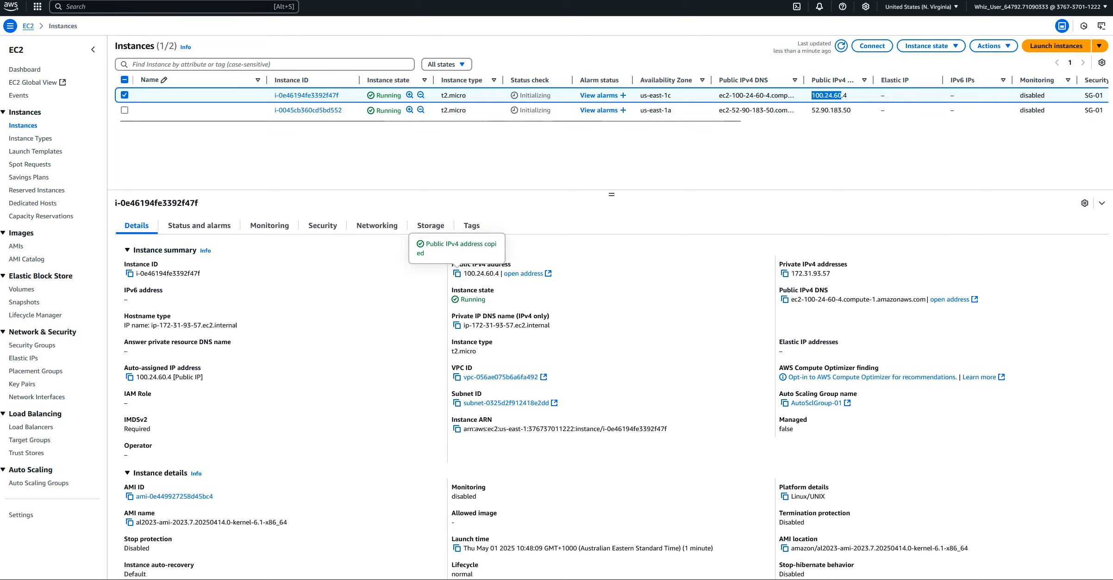
Load the copied us-east-1c instance address in a new browser tab to check its web page, and return to the instances list
key("ctrl+t")
right_click(165, 1)
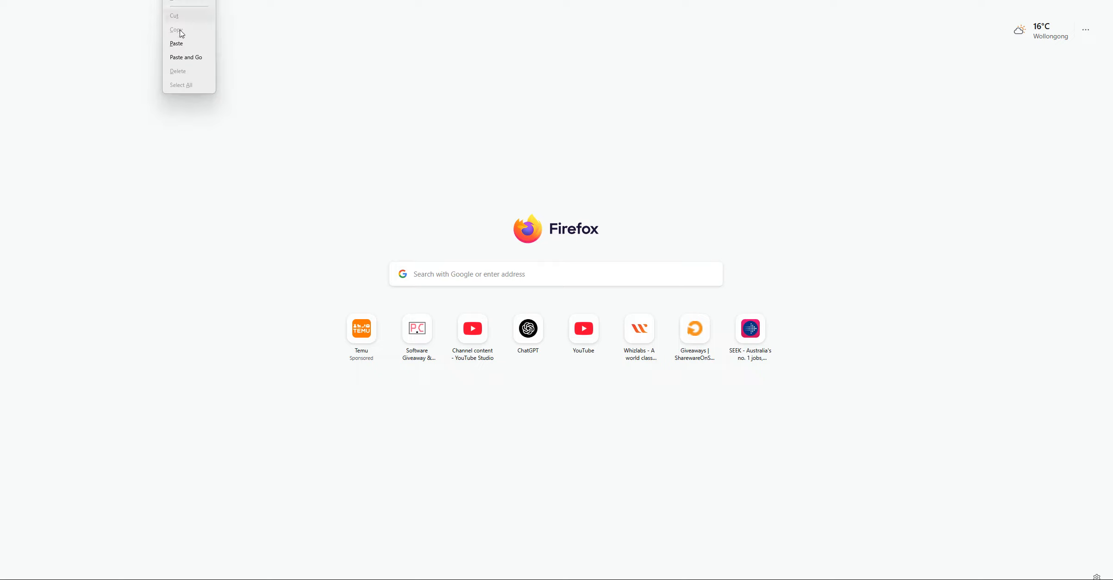
left_click(179, 55)
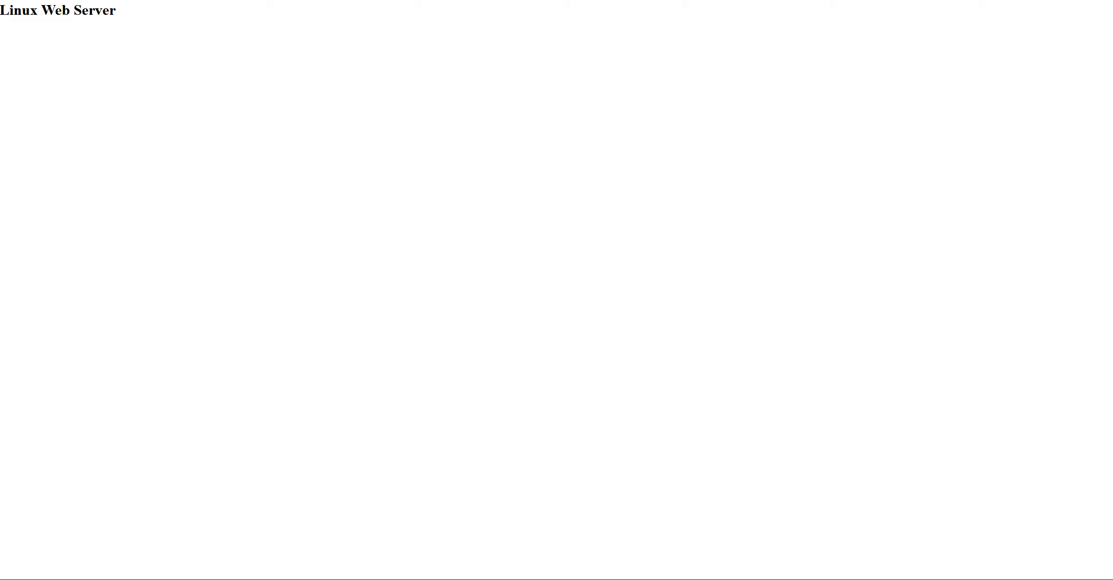
left_click(3, 1)
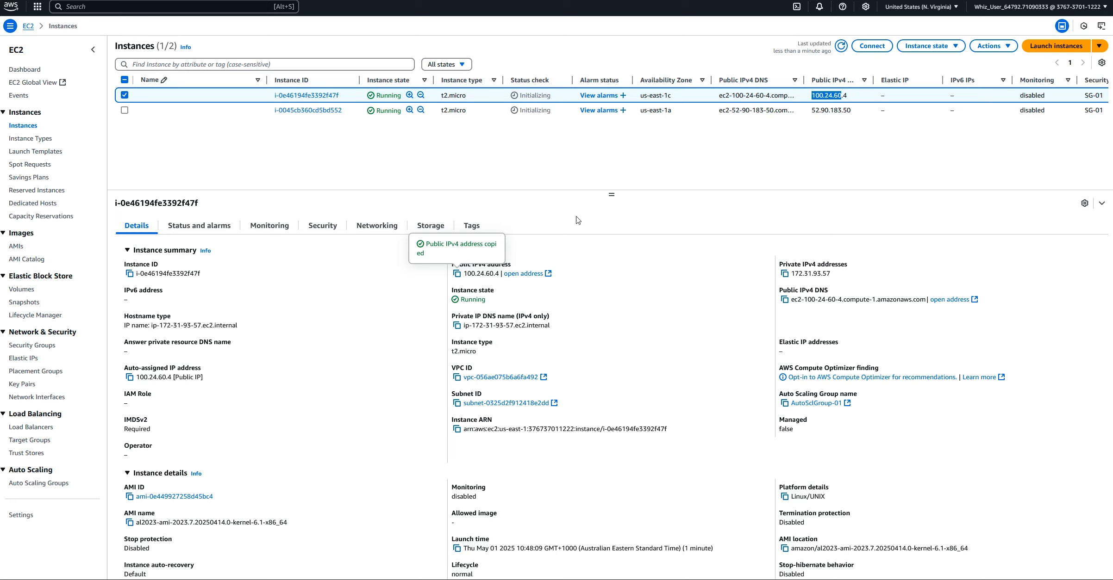
Switch the selection to the instance in us-east-1a and copy its public IPv4 address
left_click(125, 94)
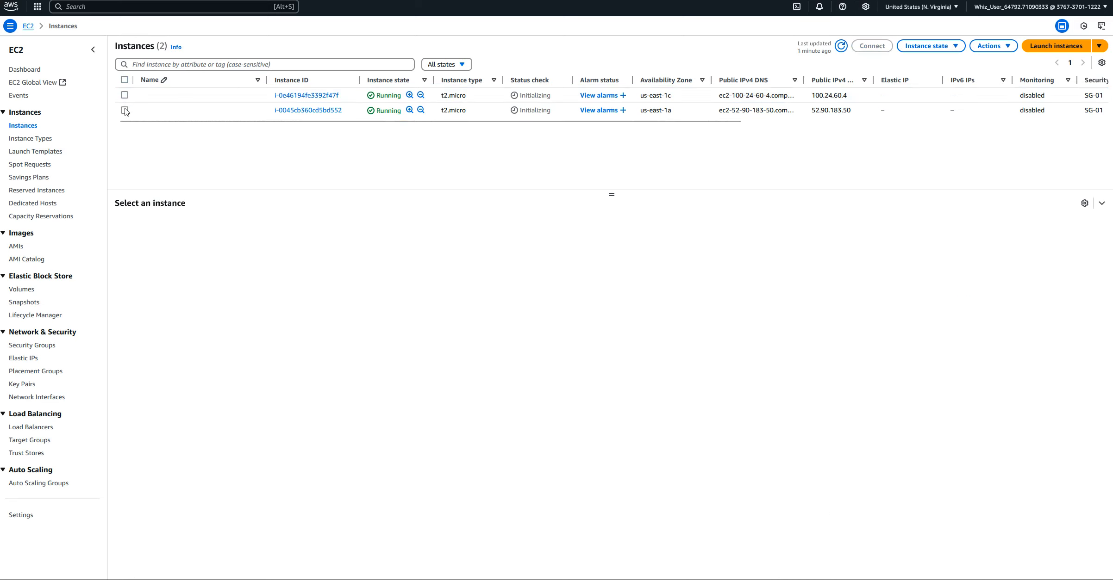
left_click(125, 111)
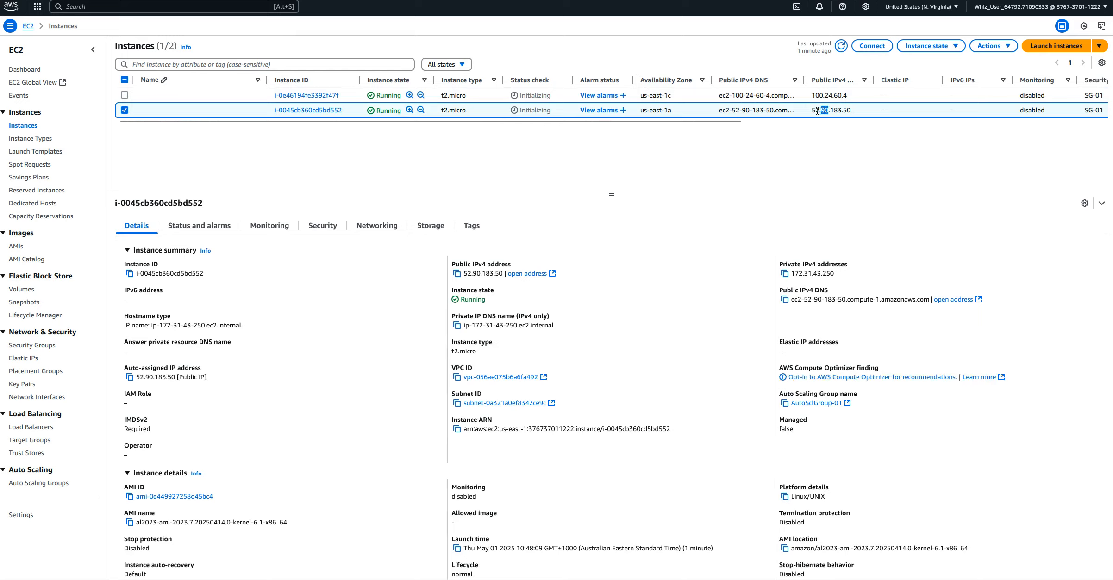
left_click_drag(813, 111, 851, 111)
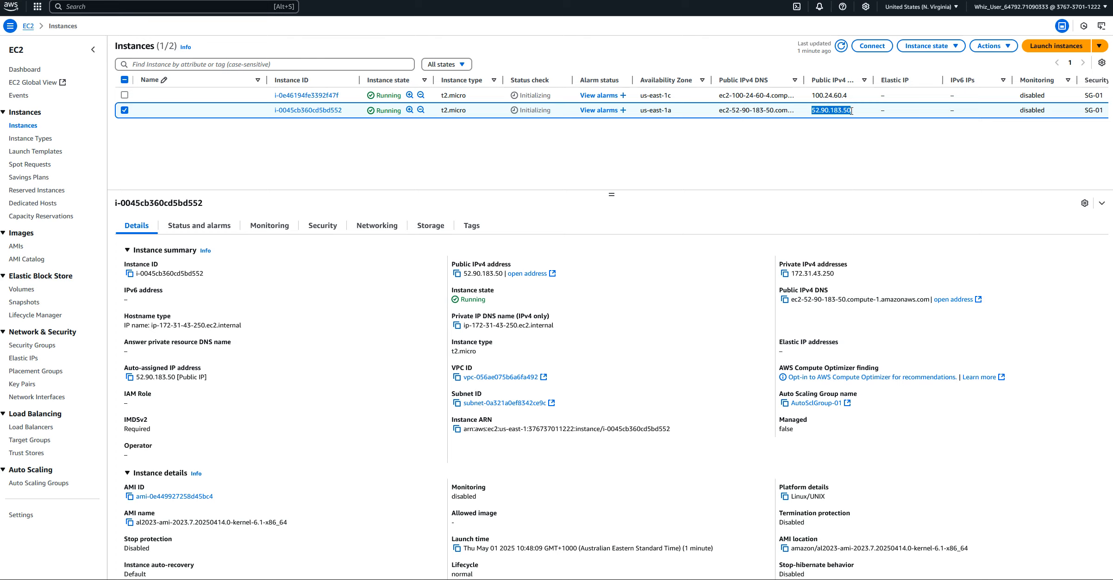
right_click(834, 113)
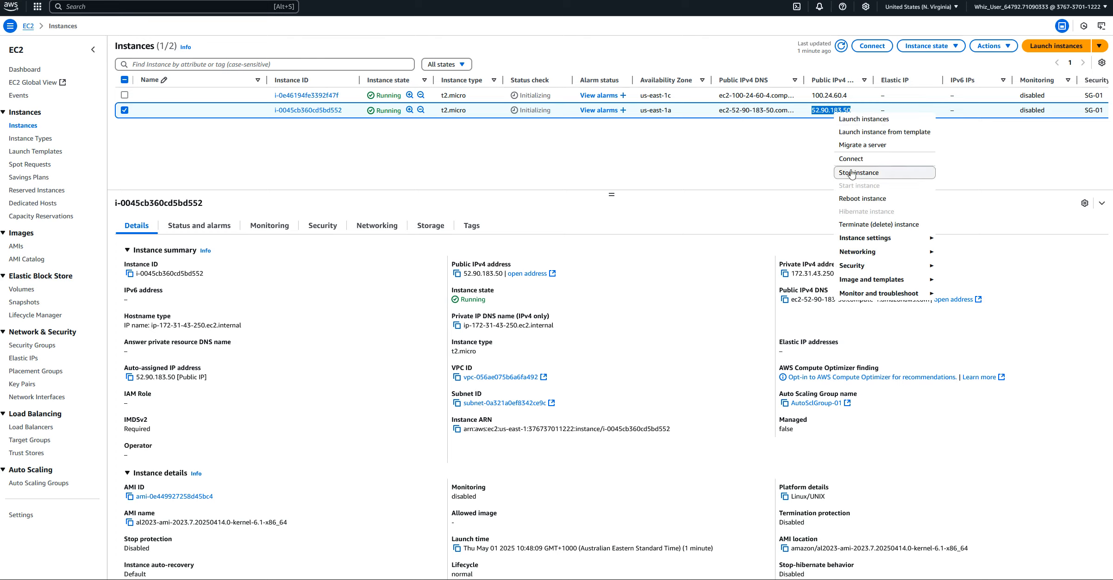
left_click(819, 110)
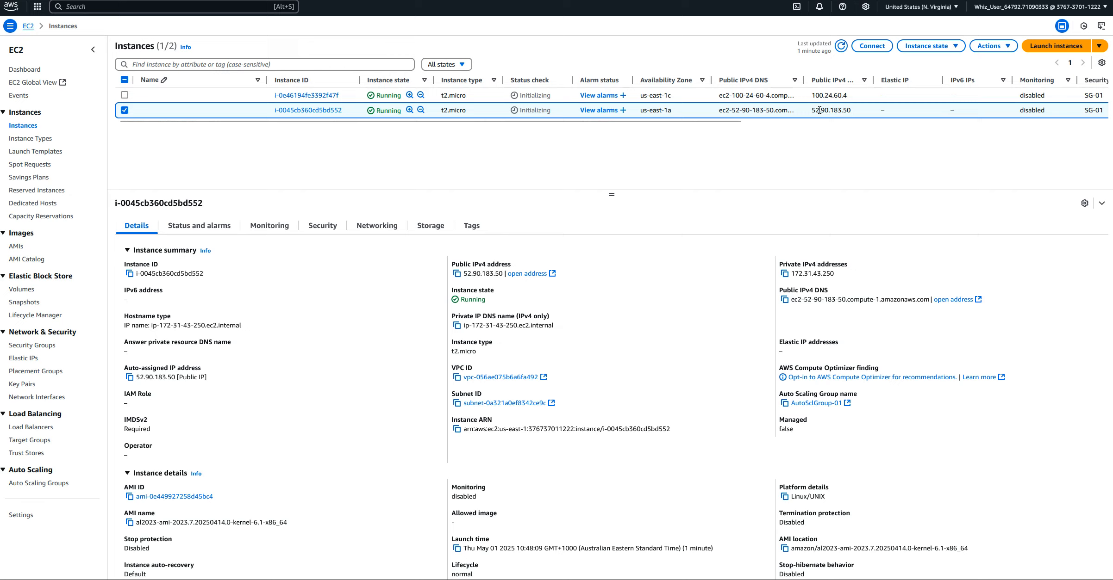
left_click_drag(811, 111, 847, 112)
left_click(457, 274)
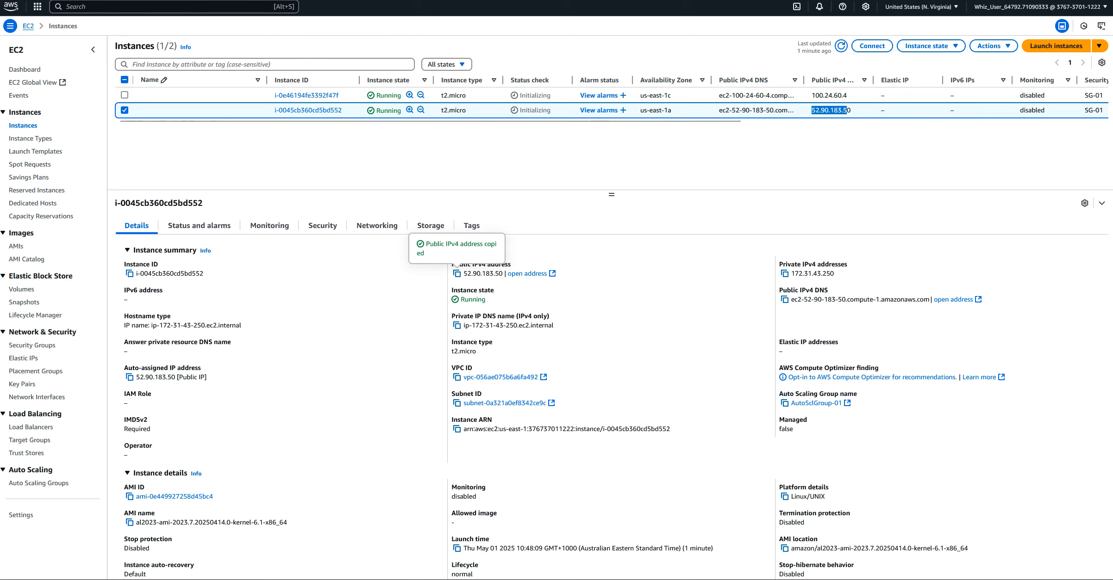
Load the copied us-east-1a instance address in a new browser tab to check its web page, and return to the instances list
key("ctrl+t")
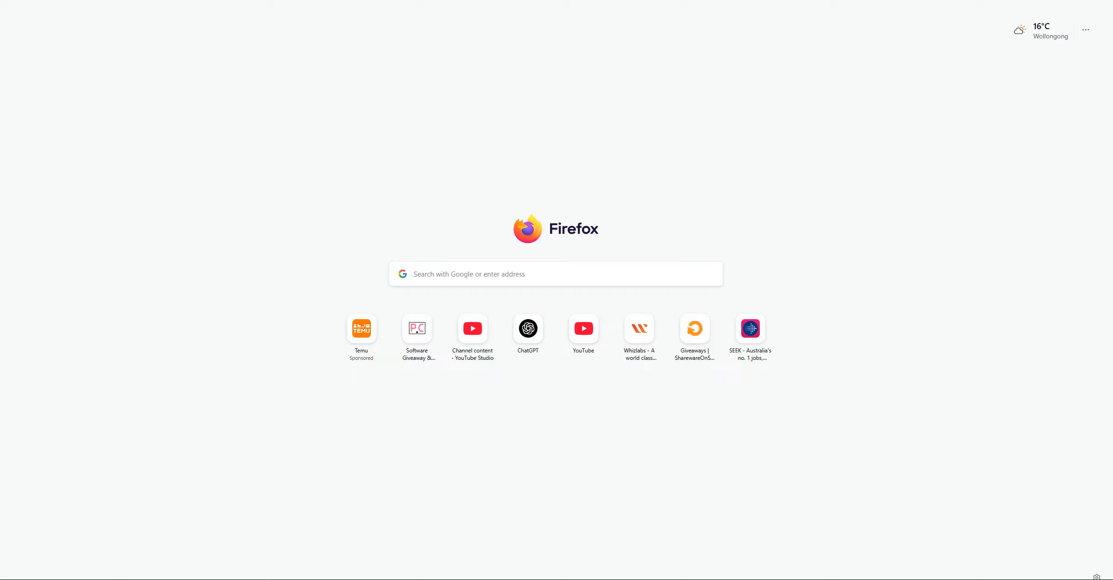
right_click(151, 0)
left_click(179, 65)
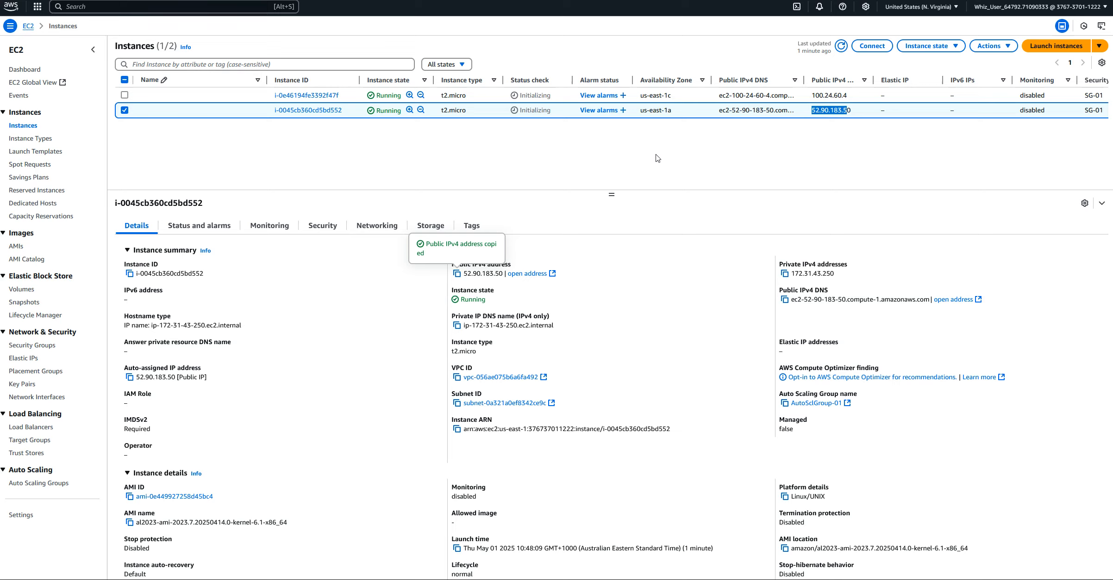
Select both running instances together to view their combined monitoring graphs
left_click(125, 110)
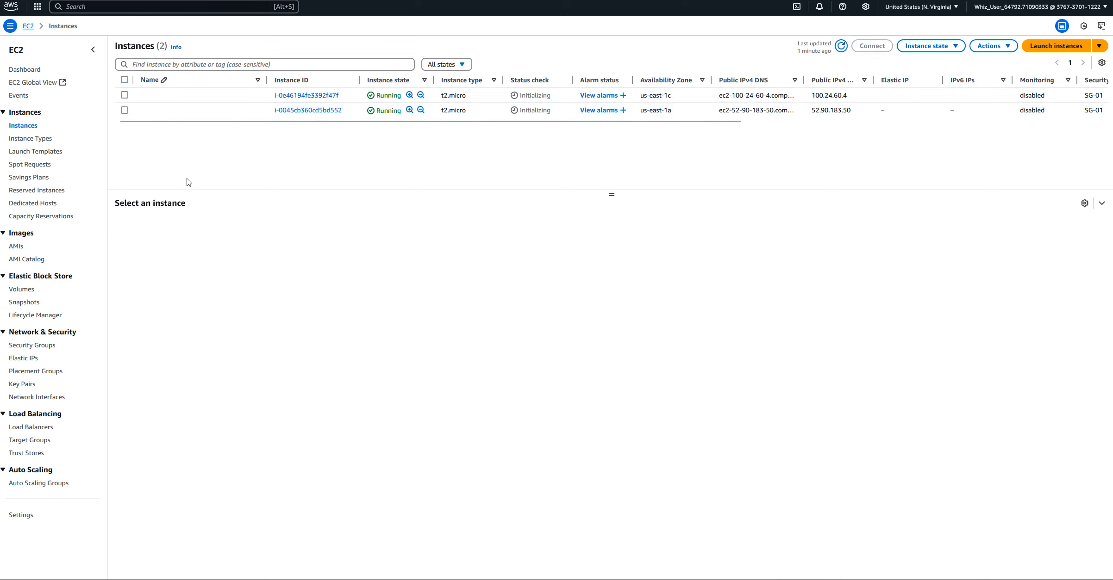
left_click(124, 95)
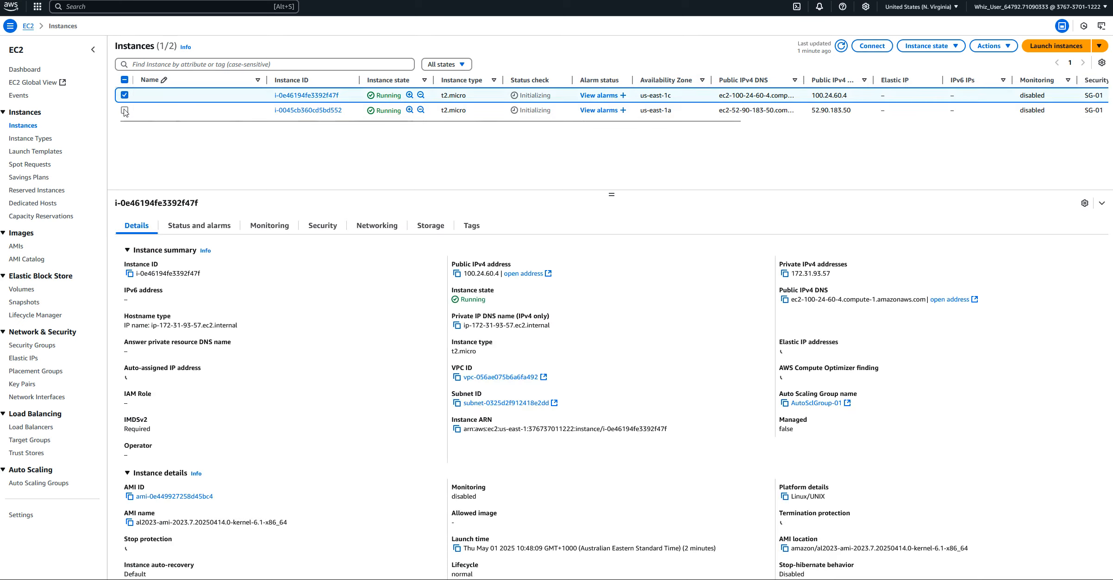
left_click(125, 111)
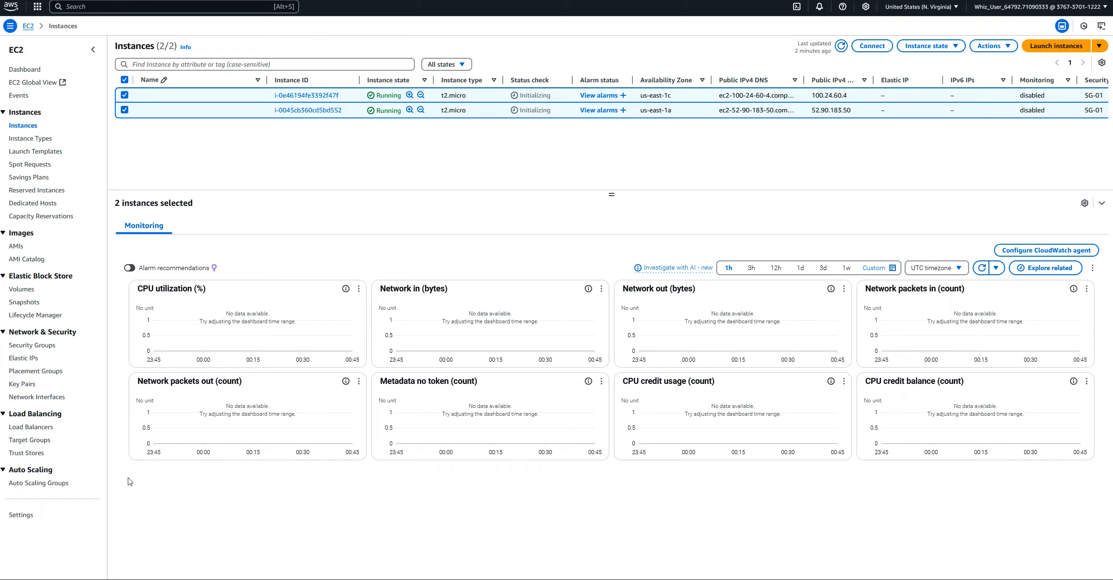
Start creating a load balancer from the load balancers page and compare the Application, Network and Classic Load Balancer types
left_click(25, 429)
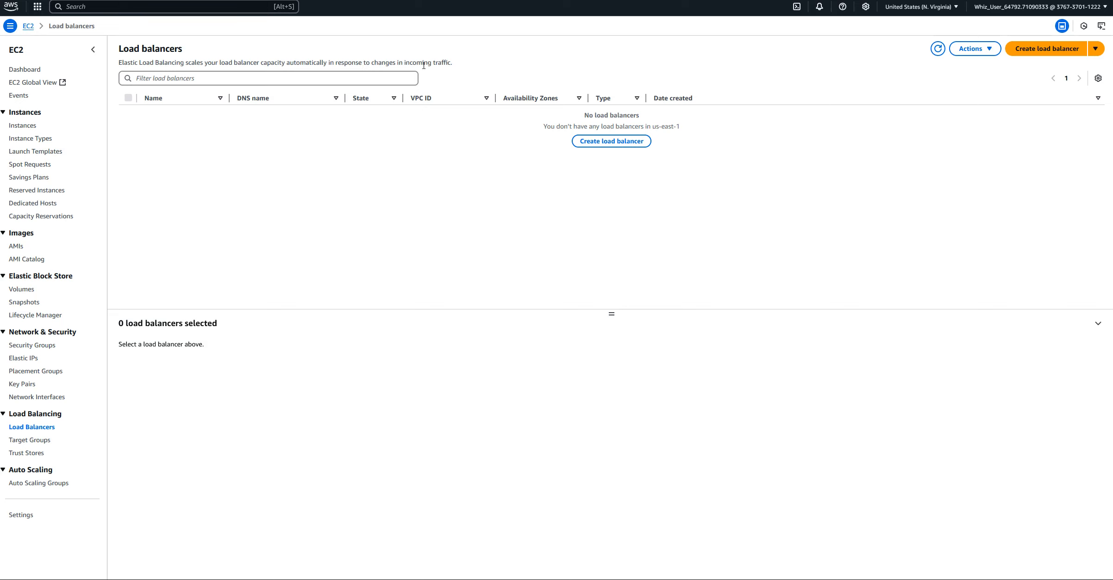
left_click(1065, 53)
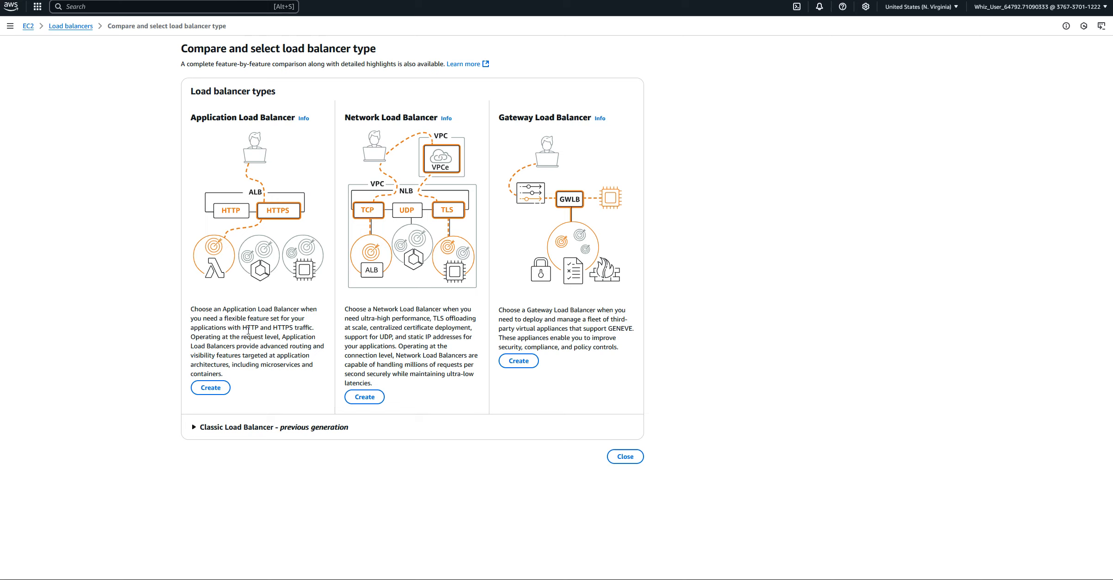
left_click_drag(242, 328, 328, 328)
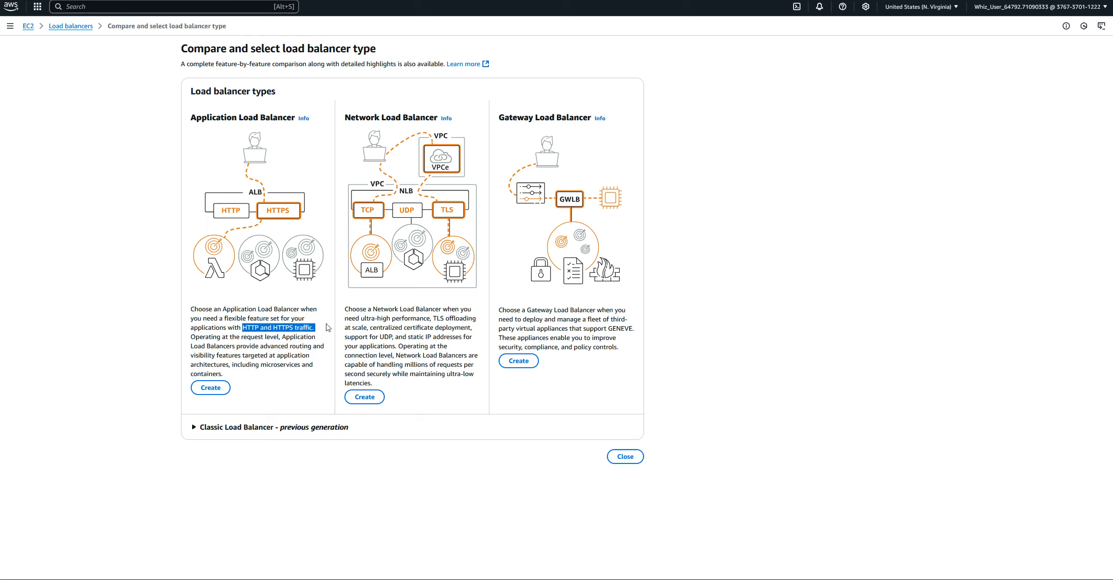
left_click(394, 313)
left_click_drag(348, 310, 474, 321)
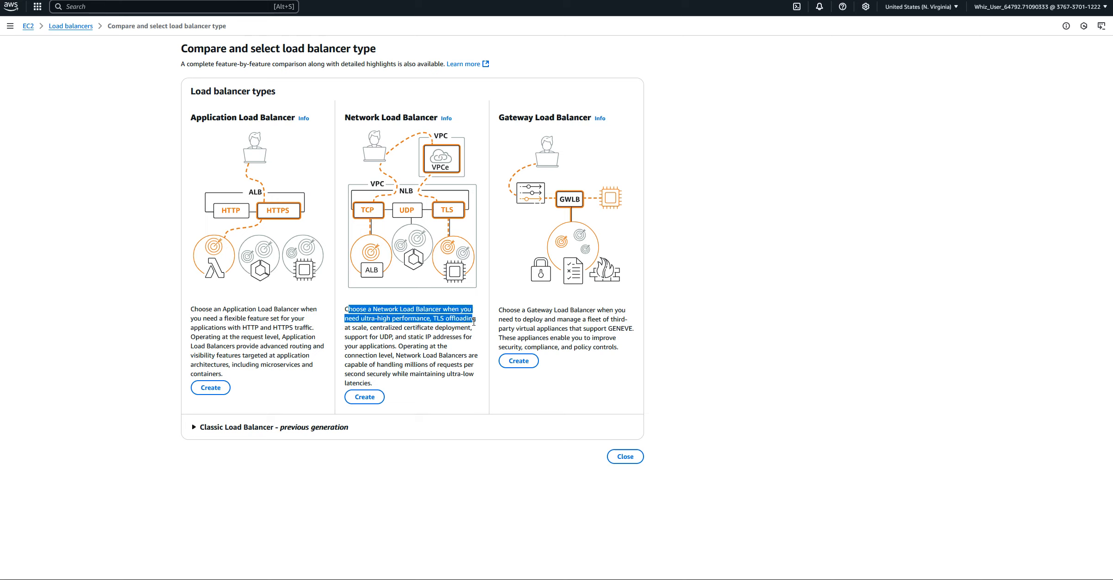
left_click(444, 321)
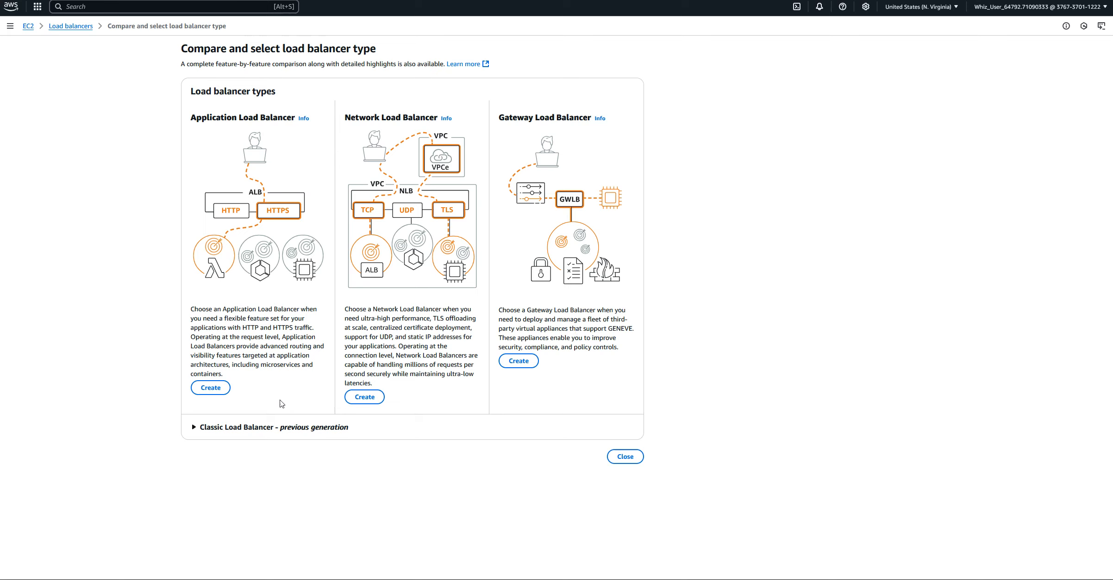
left_click(194, 428)
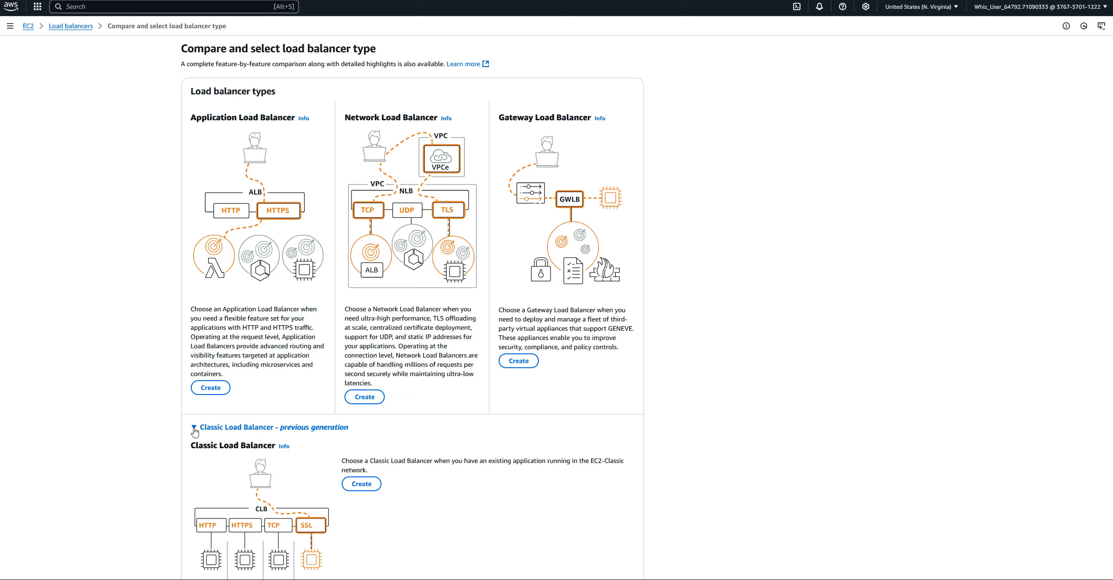
left_click(194, 429)
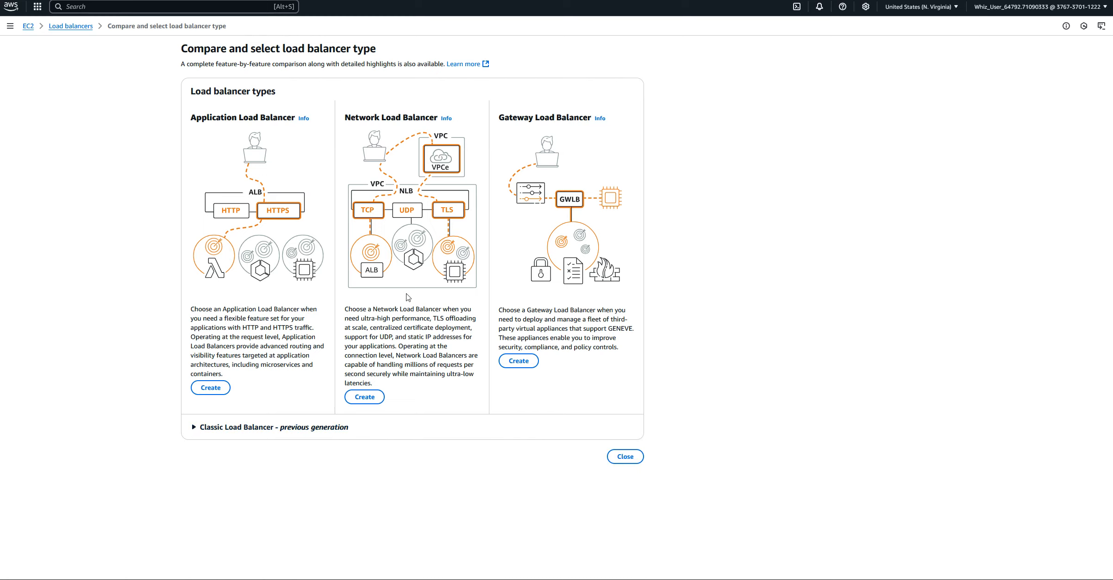
Choose the Network Load Balancer type and name the load balancer Lb-01
left_click(364, 397)
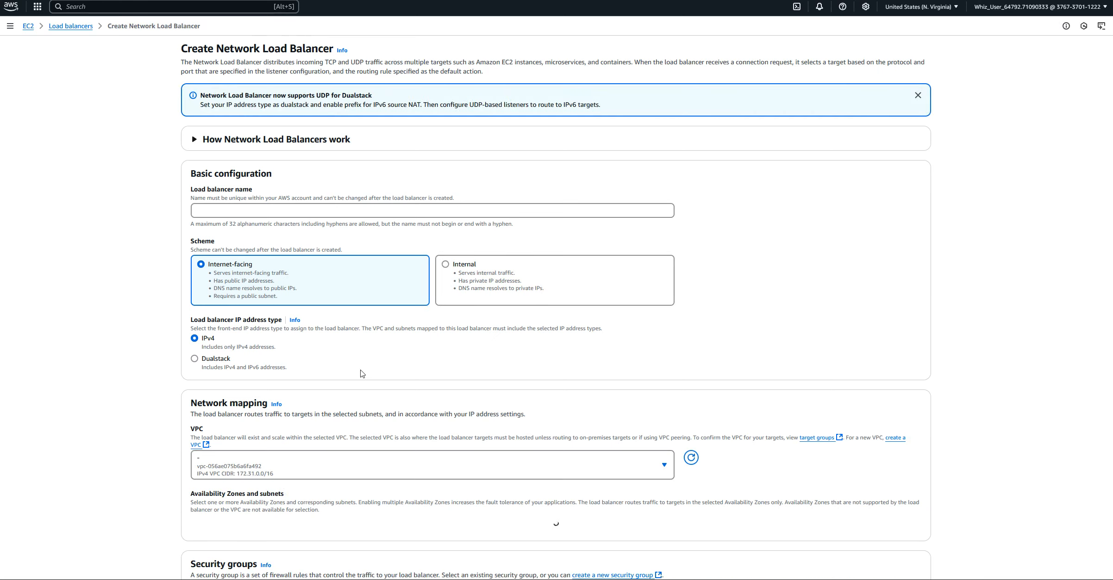
left_click(204, 210)
type("Lb-01")
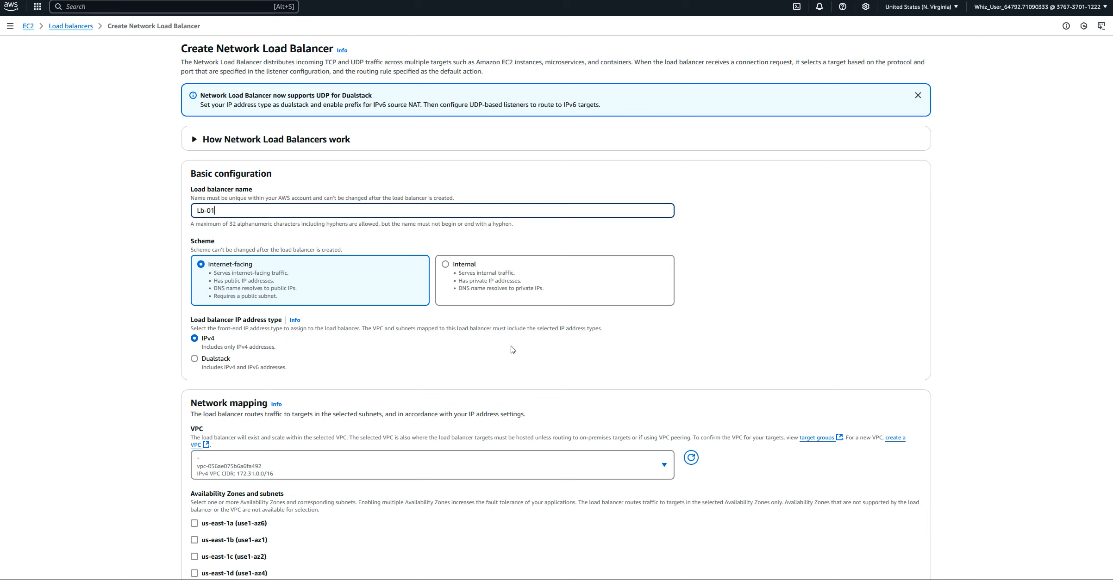
Map Lb-01 to the us-east-1a, us-east-1b and us-east-1c availability zones with their default subnets
scroll(407, 346, "down", 1)
scroll(407, 345, "down", 4)
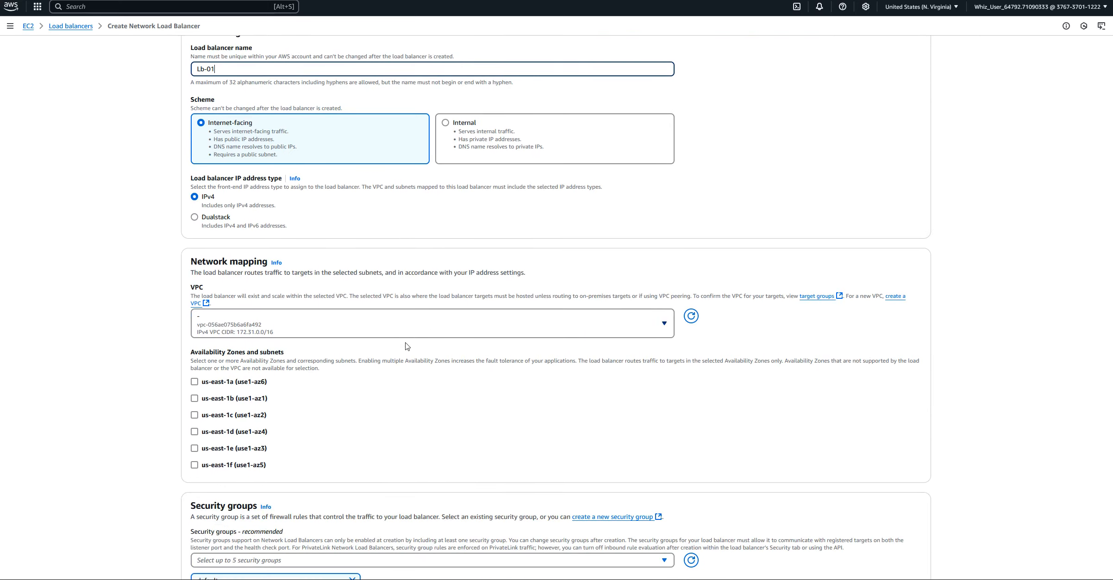
scroll(400, 382, "down", 1)
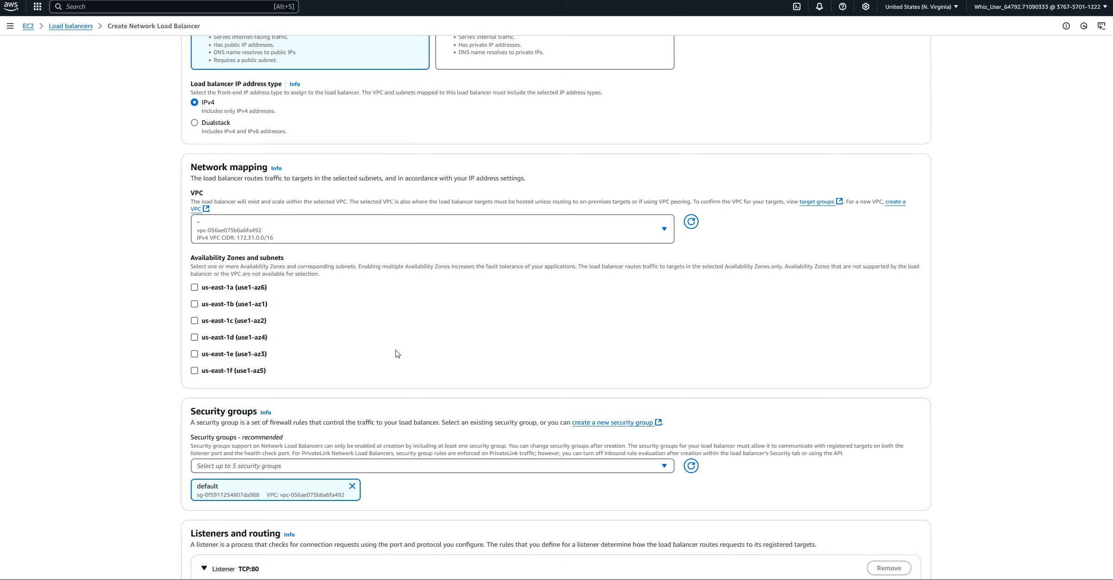
left_click(195, 288)
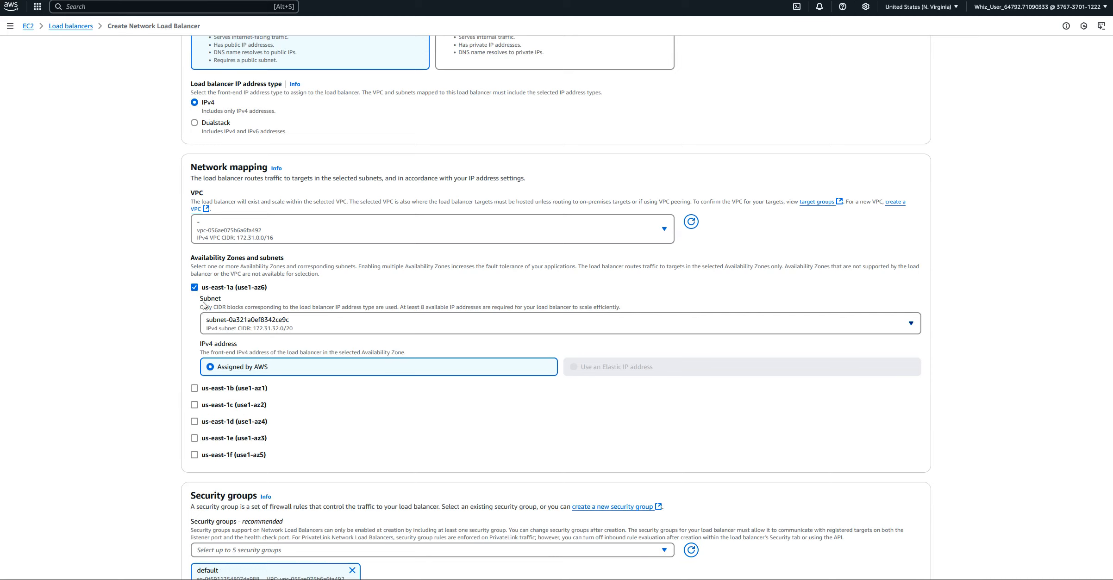
left_click(195, 389)
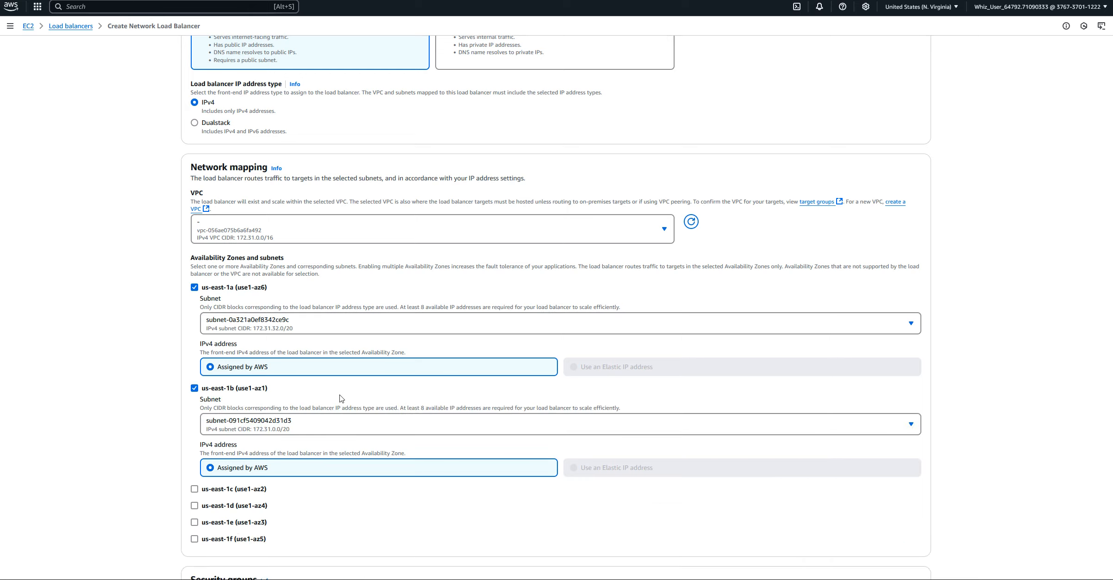
scroll(373, 391, "down", 3)
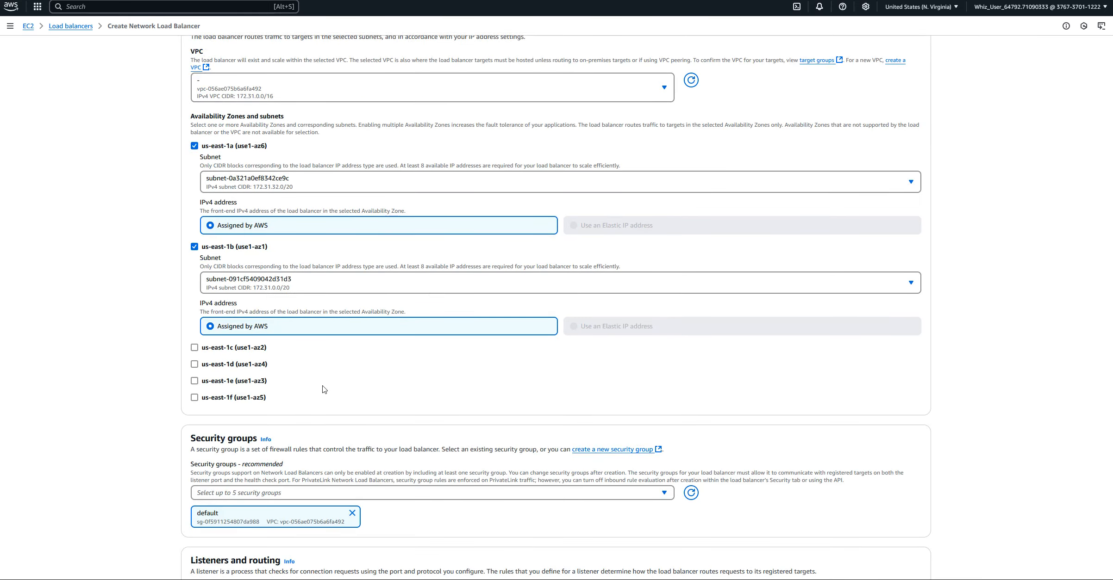
left_click(194, 347)
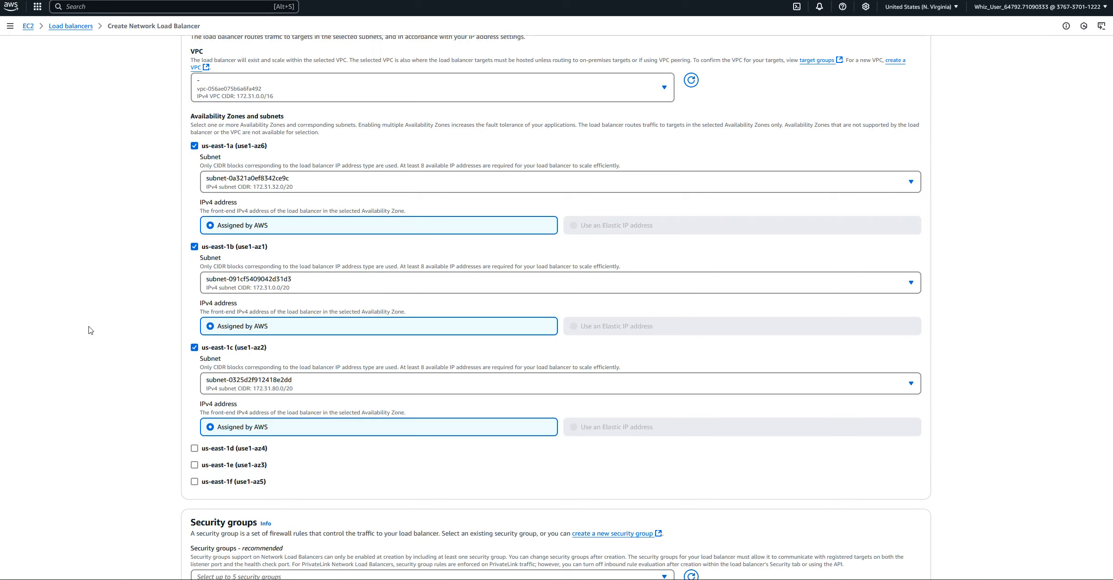
scroll(91, 330, "down", 1)
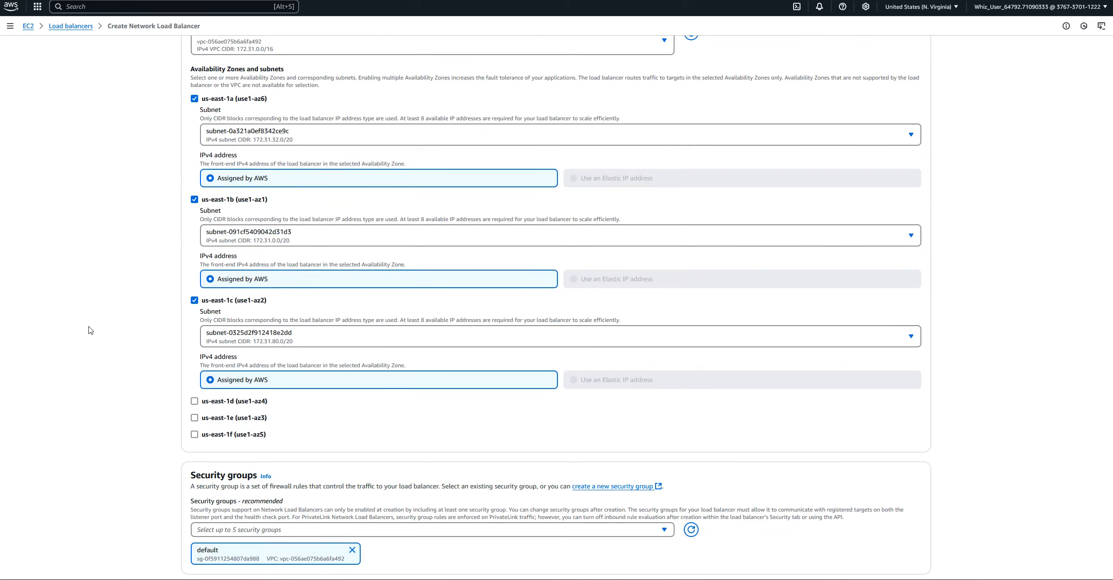
Replace the load balancer's default security group with SG-01
scroll(90, 330, "down", 3)
scroll(90, 330, "down", 3)
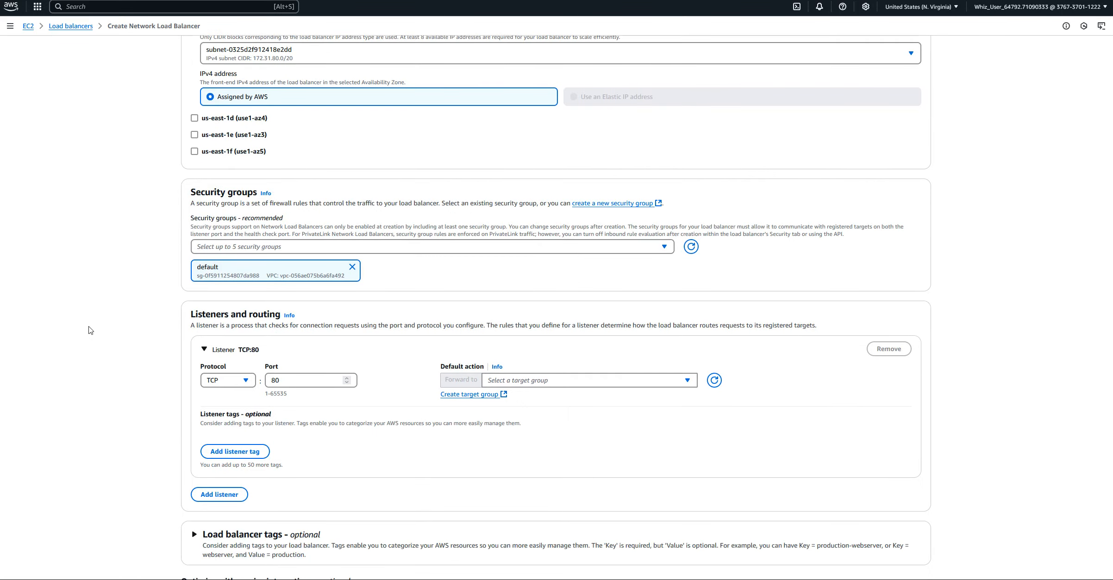
left_click(659, 248)
left_click(204, 283)
left_click(216, 296)
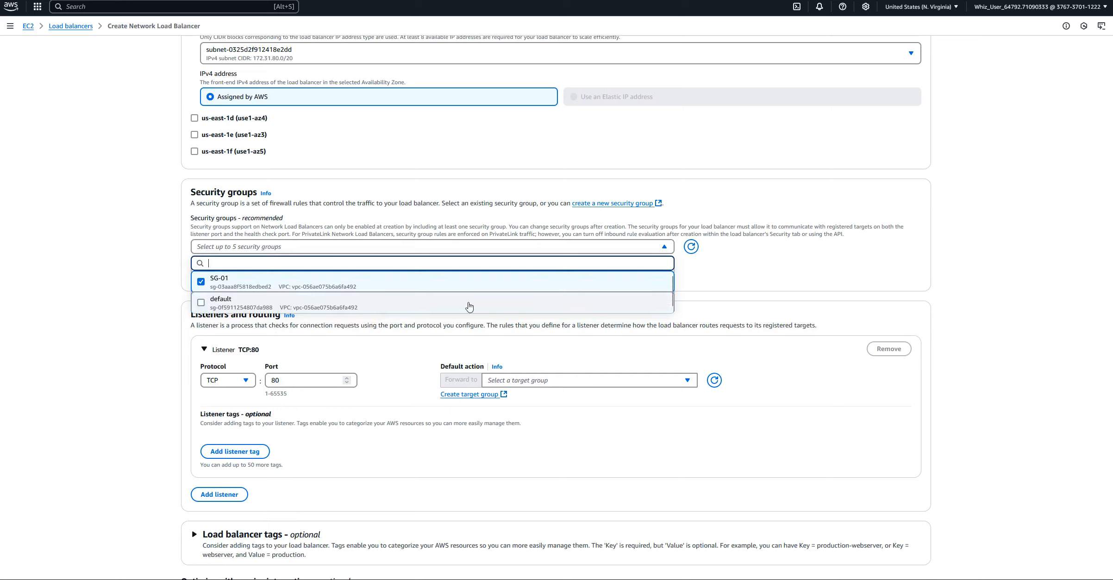
left_click(751, 276)
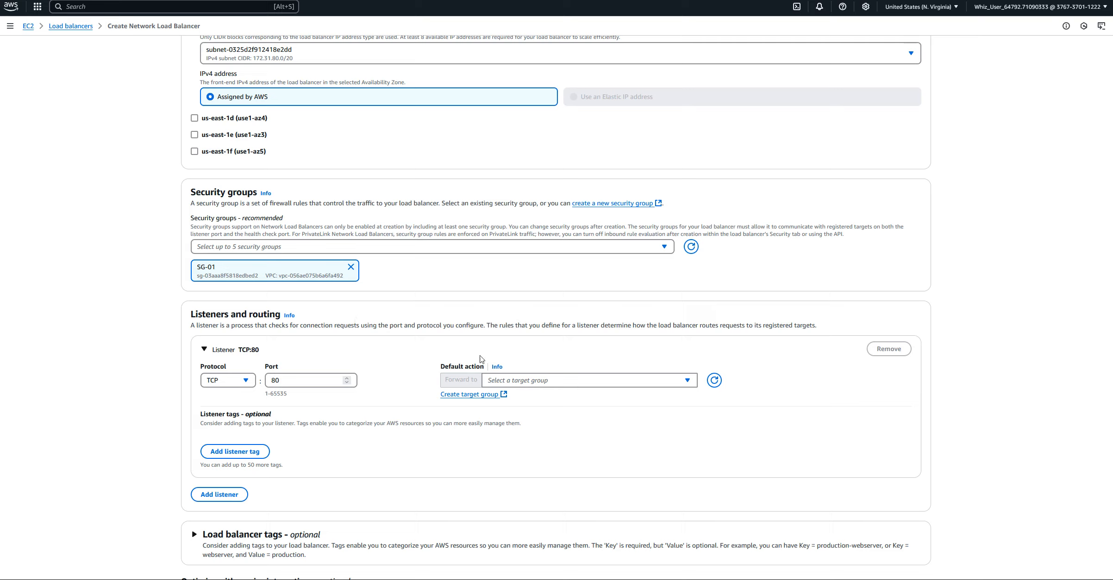
Open the target group creation page in a separate browser tab from the TCP:80 listener's default action
left_click(690, 383)
left_click(690, 382)
right_click(471, 398)
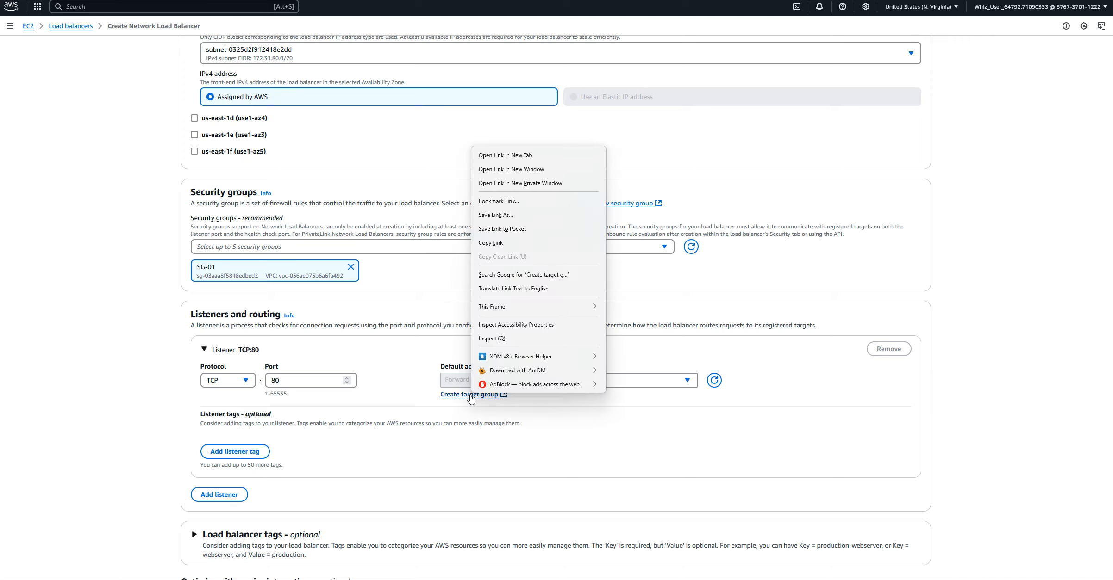
left_click(516, 157)
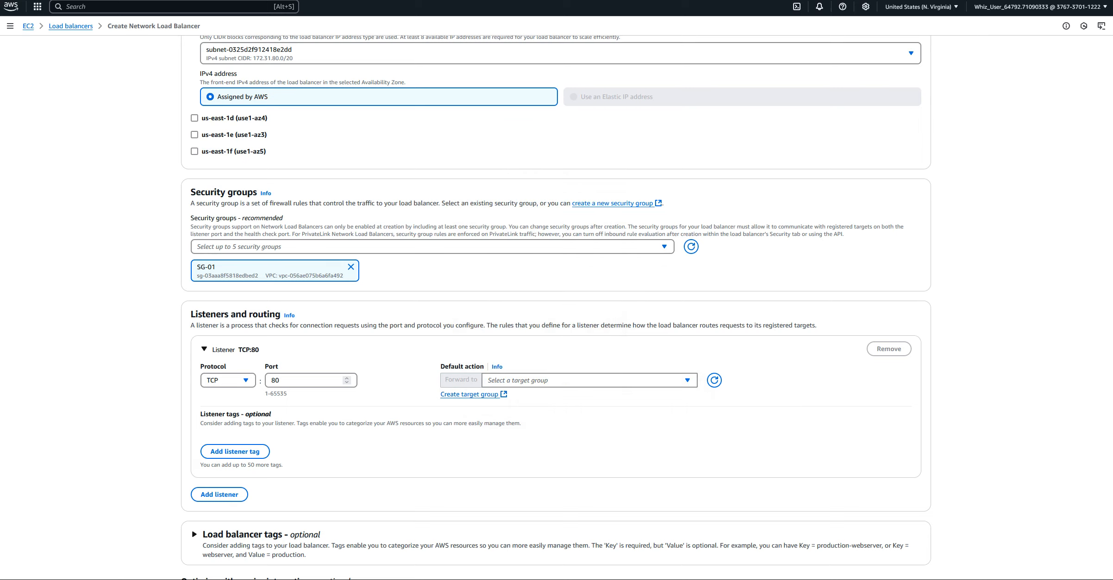
left_click(61, 1)
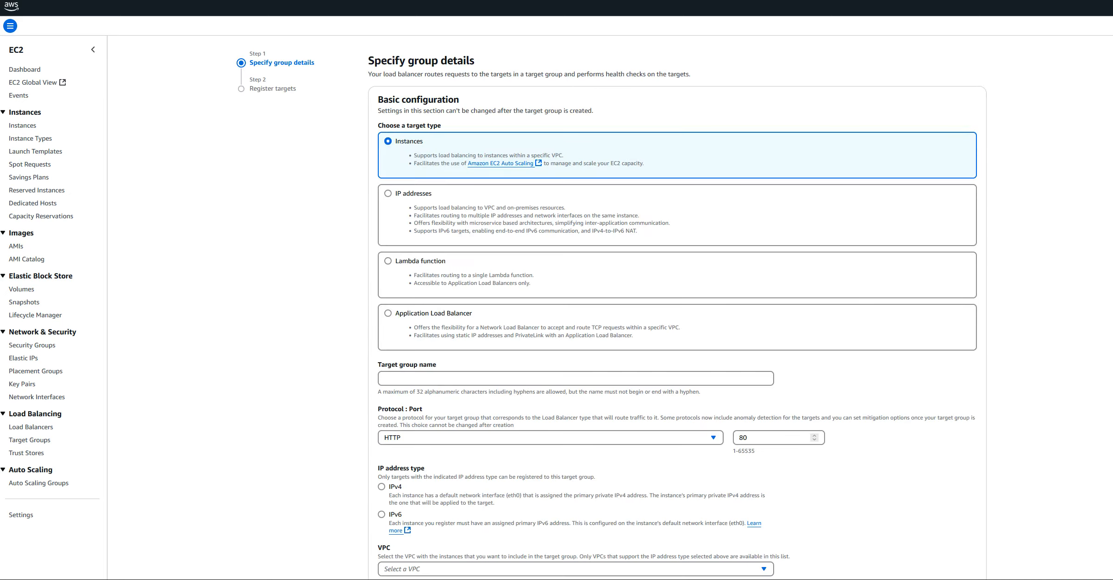
key("ctrl+shift+Tab")
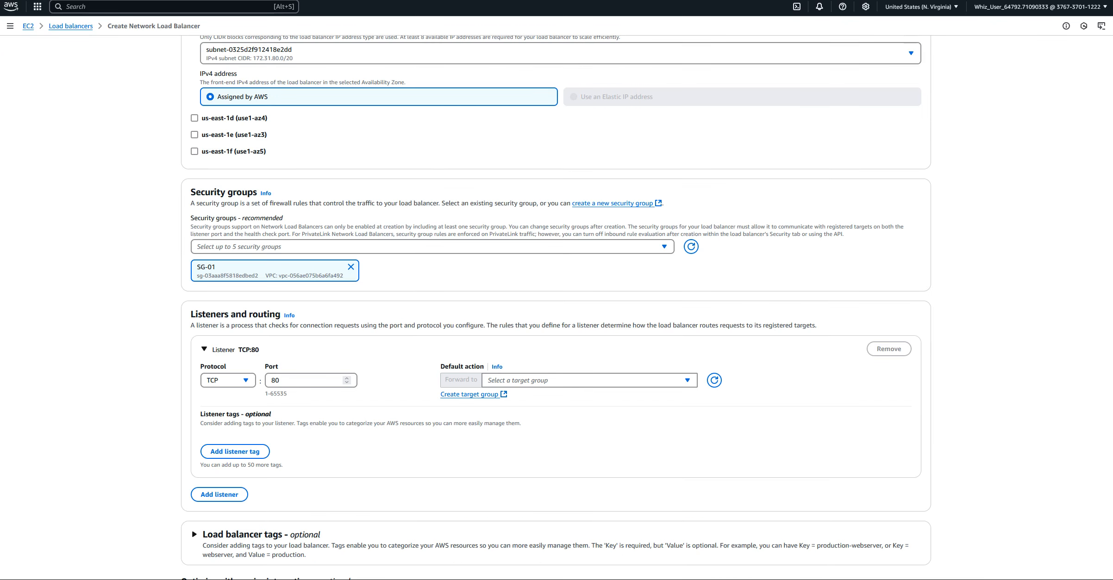
key("ctrl+Tab")
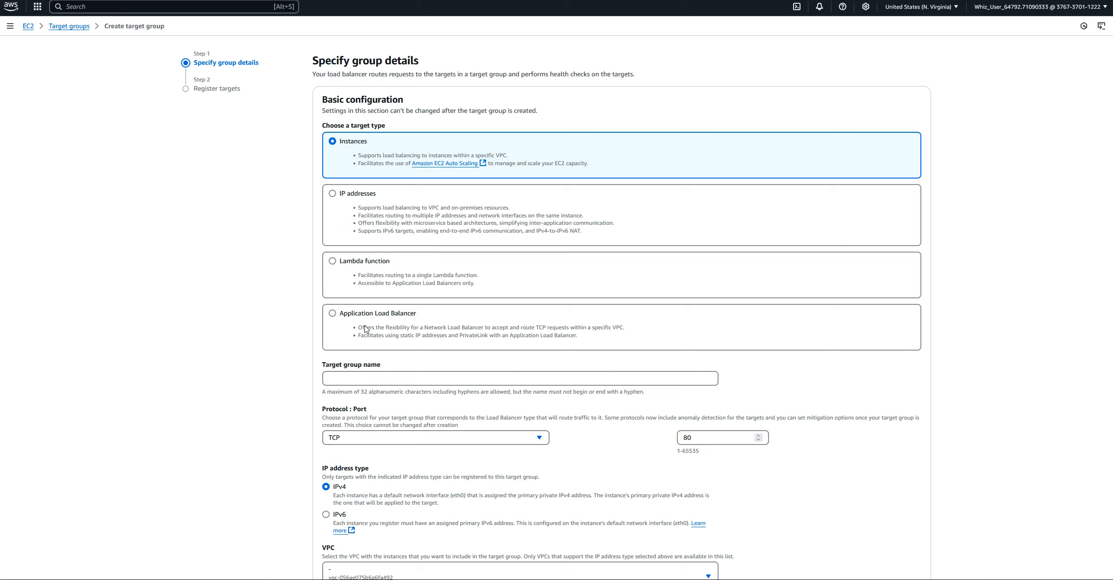
Name the target group TG-01, keeping the Instances target type, TCP port 80, IPv4 and the default VPC
left_click(347, 378)
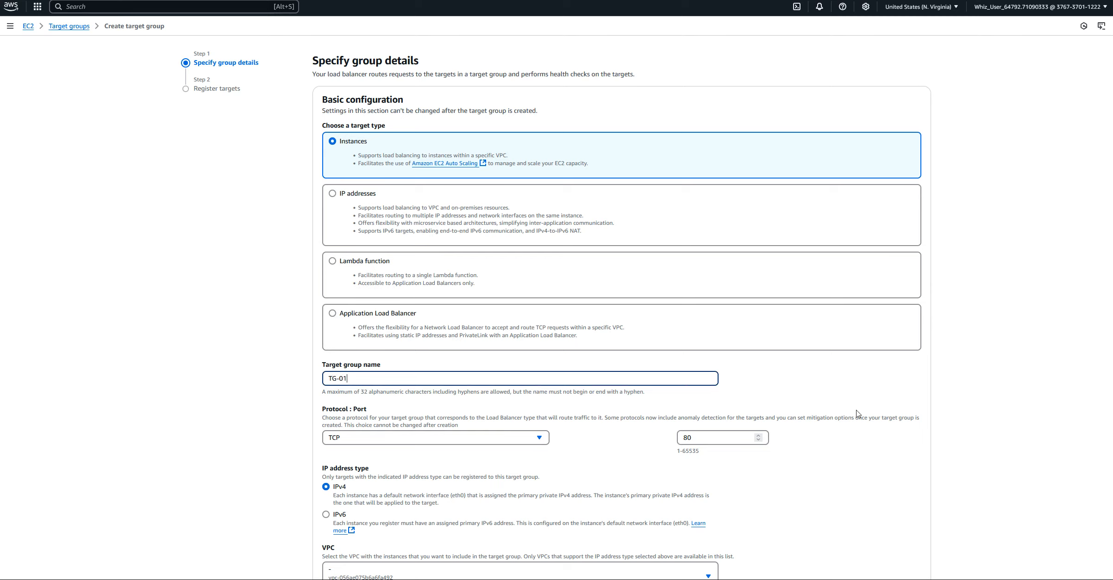
scroll(857, 414, "down", 3)
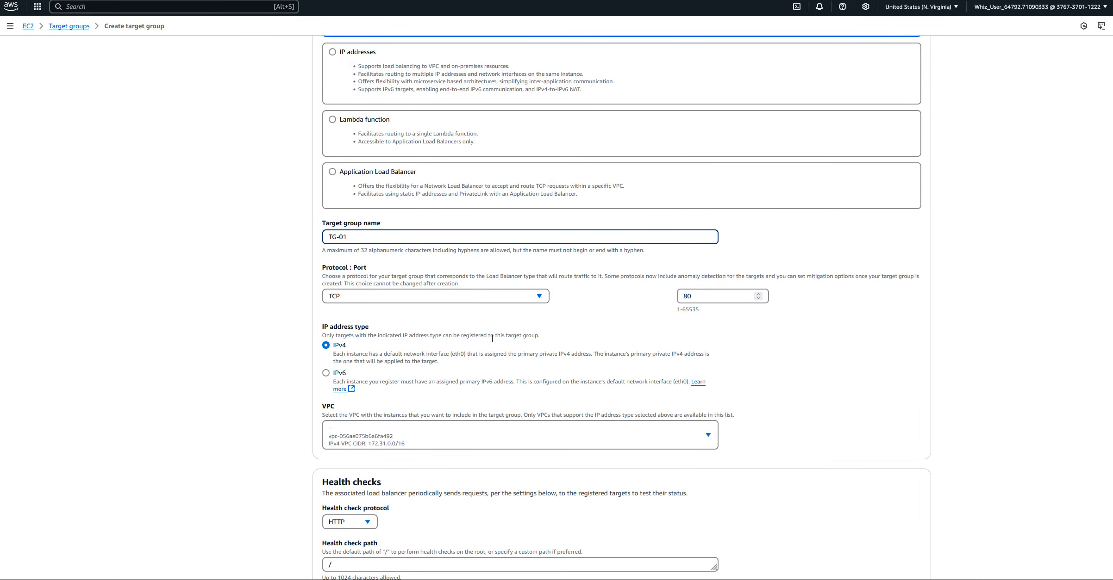
scroll(542, 335, "up", 3)
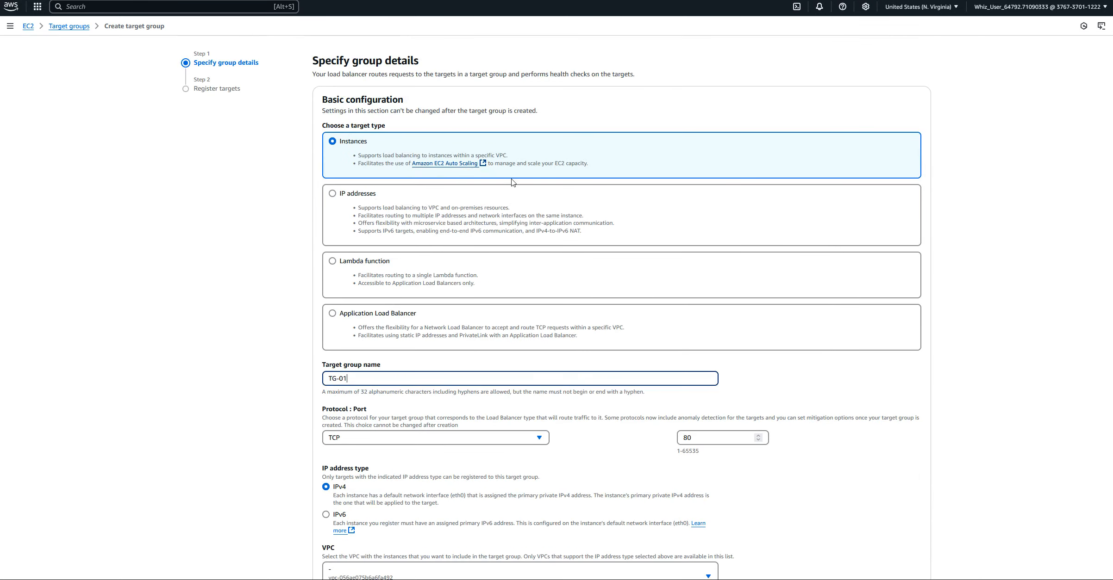
scroll(636, 409, "down", 5)
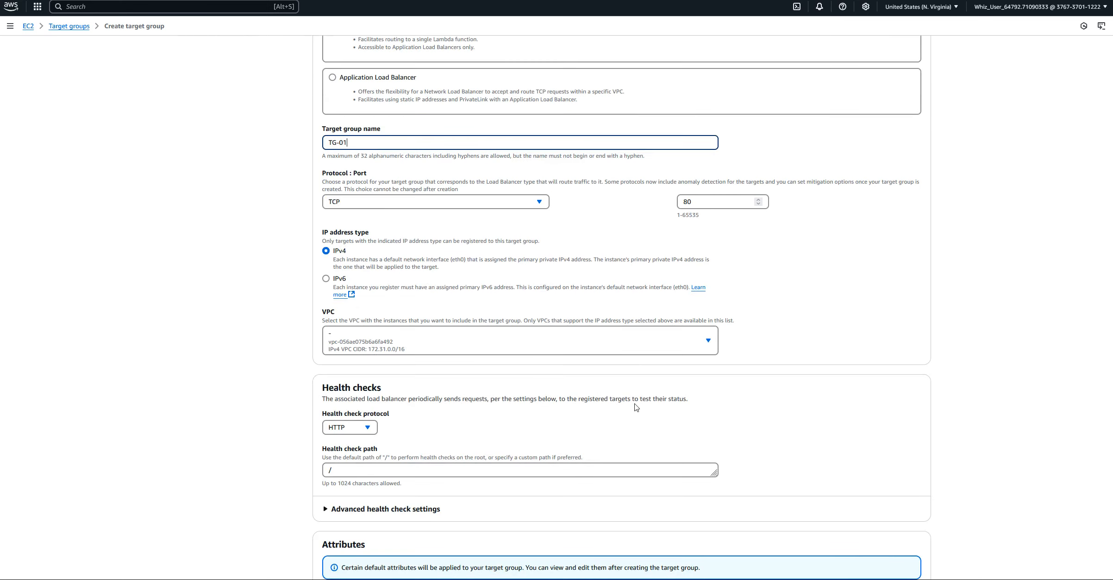
scroll(636, 409, "down", 2)
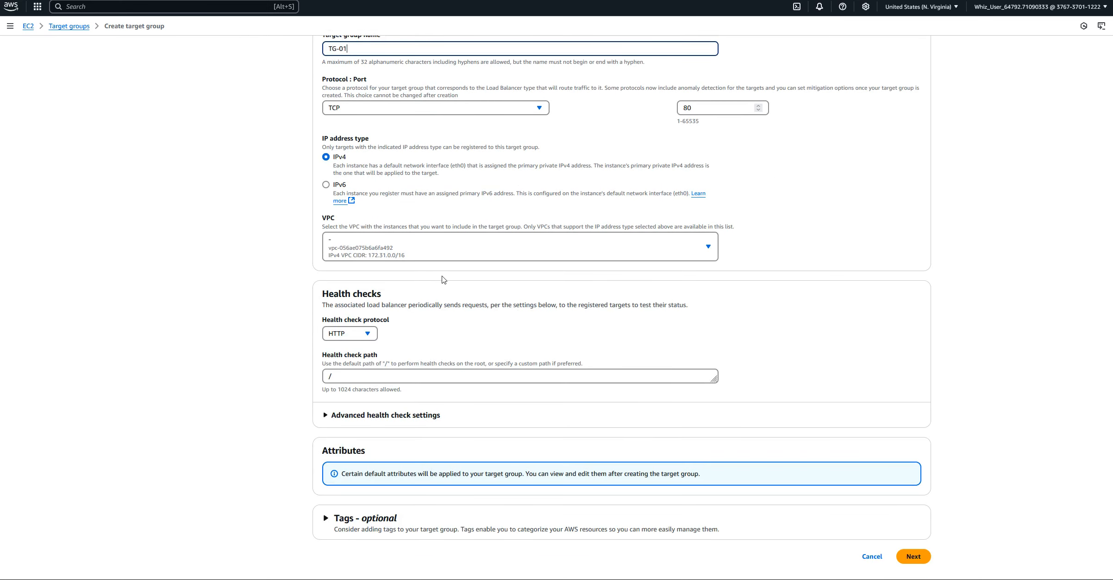
left_click(709, 251)
left_click(709, 252)
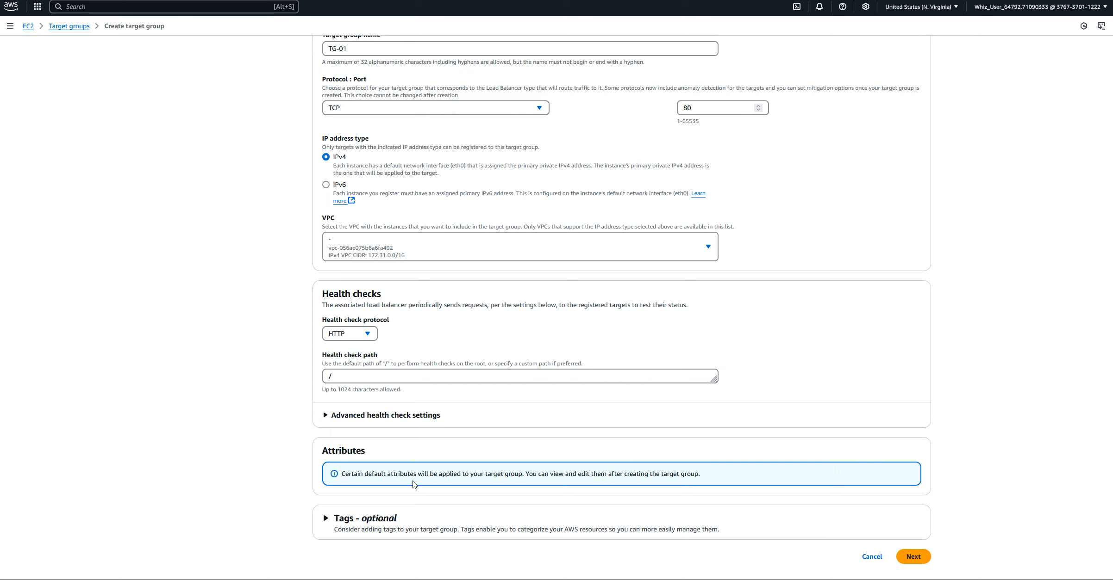
Review the advanced health check settings, keep their defaults, and proceed to registering targets
left_click(325, 417)
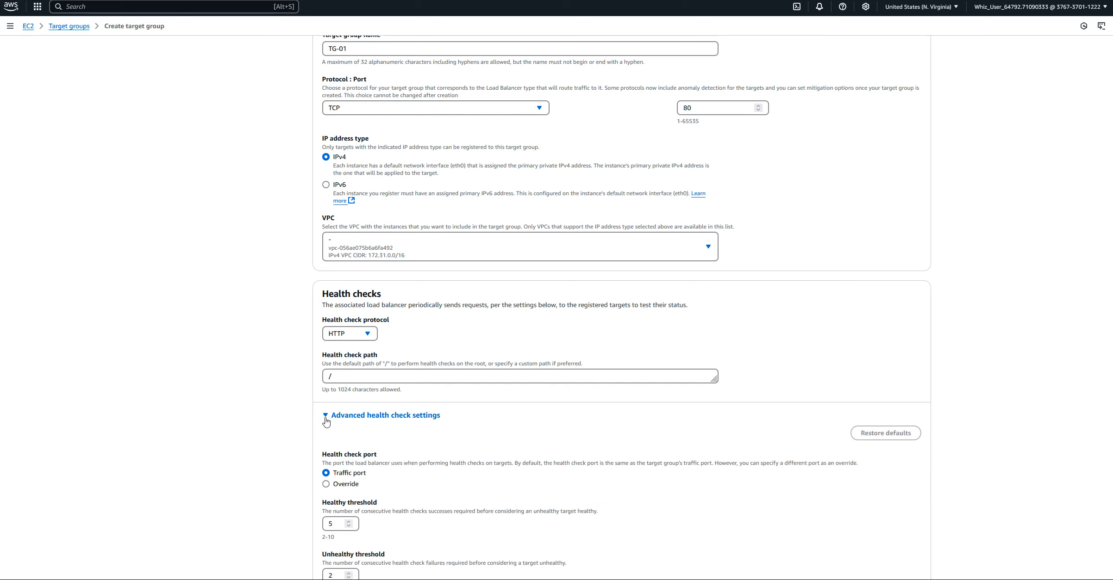
scroll(383, 431, "down", 5)
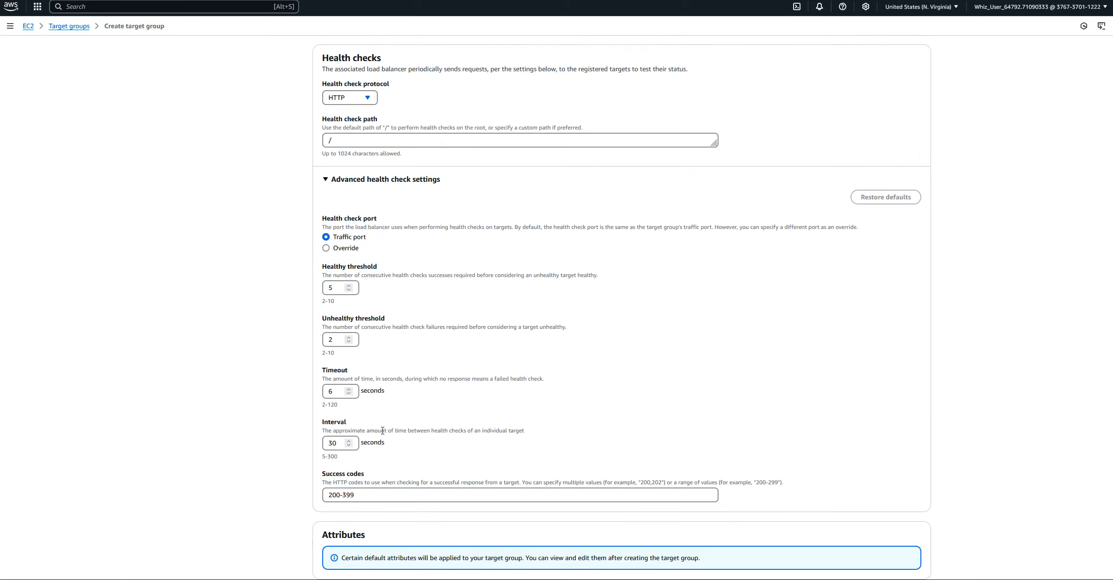
scroll(381, 431, "down", 2)
scroll(381, 431, "up", 12)
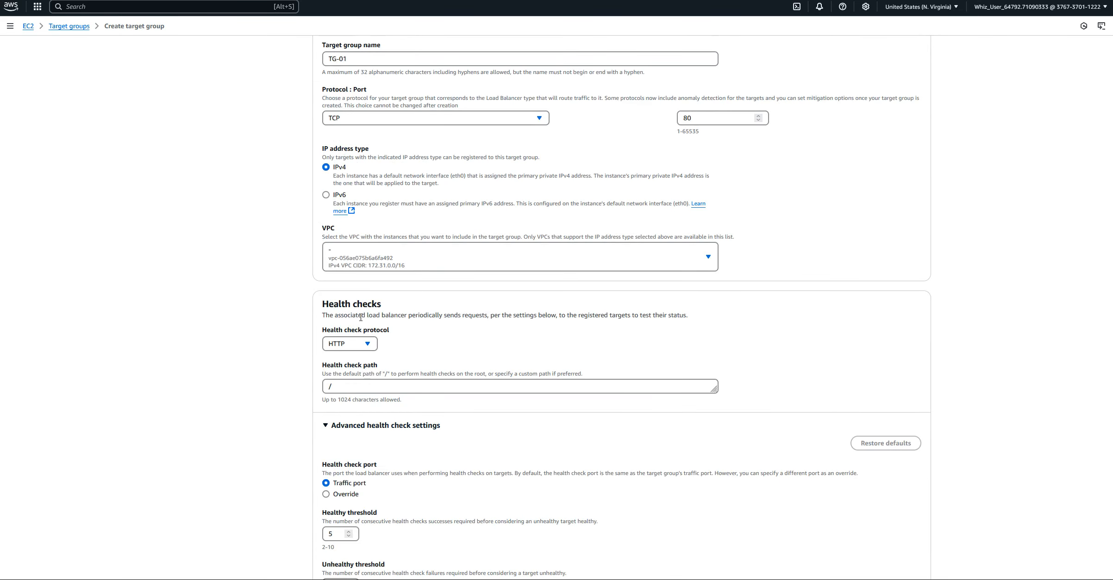
scroll(369, 326, "down", 12)
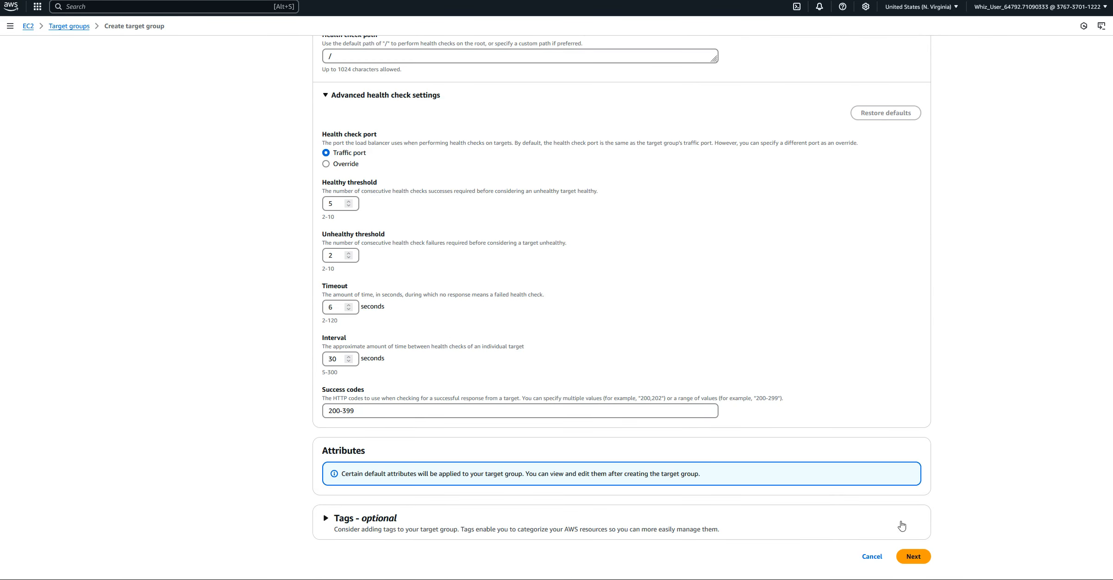
left_click(913, 556)
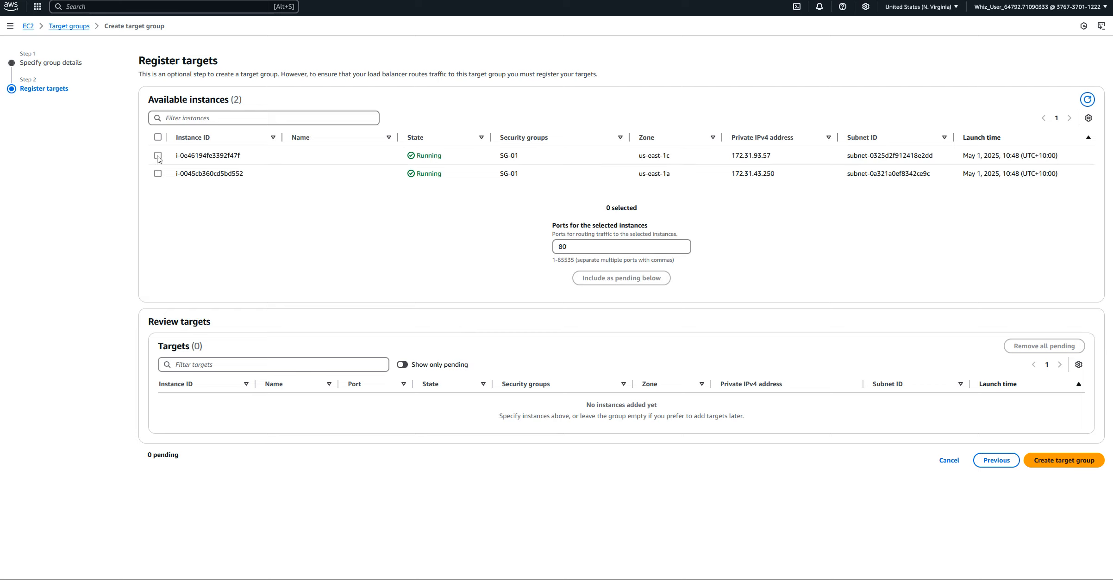
Select both available instances and create the target group without including them as pending targets
left_click(157, 137)
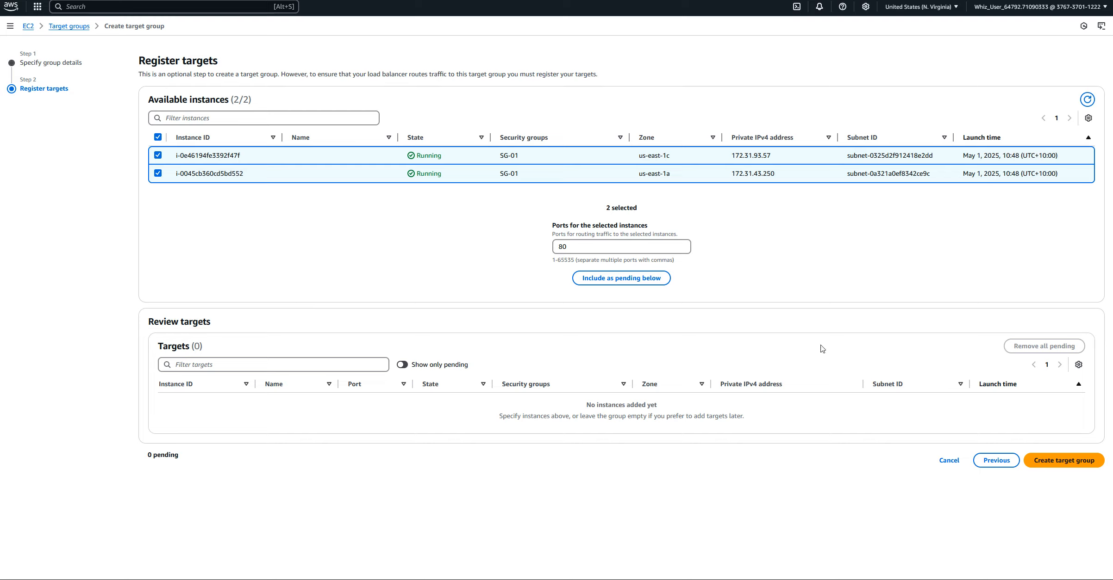
left_click(1074, 464)
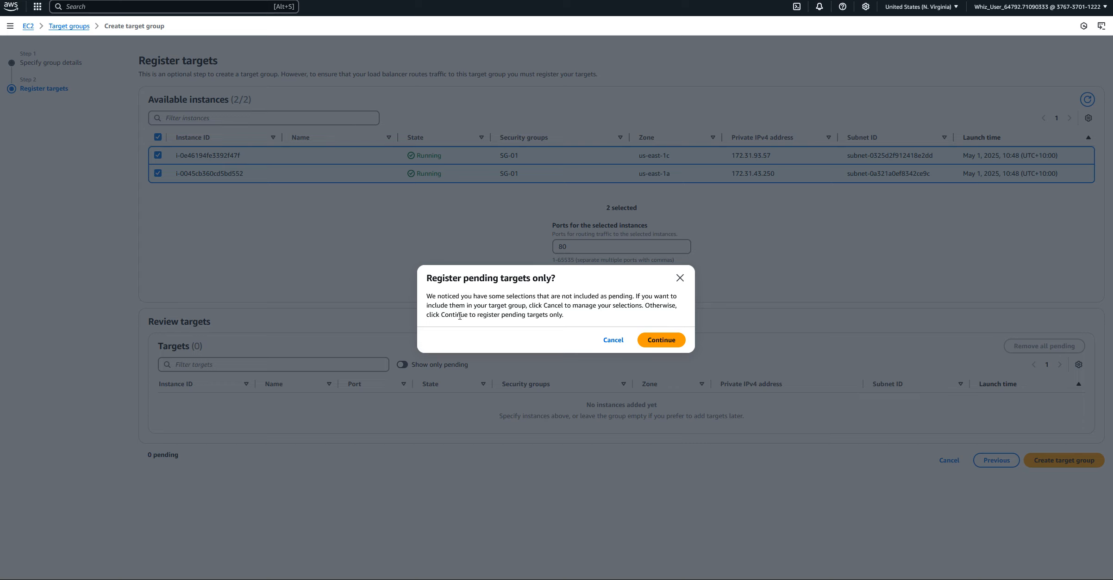
left_click(683, 343)
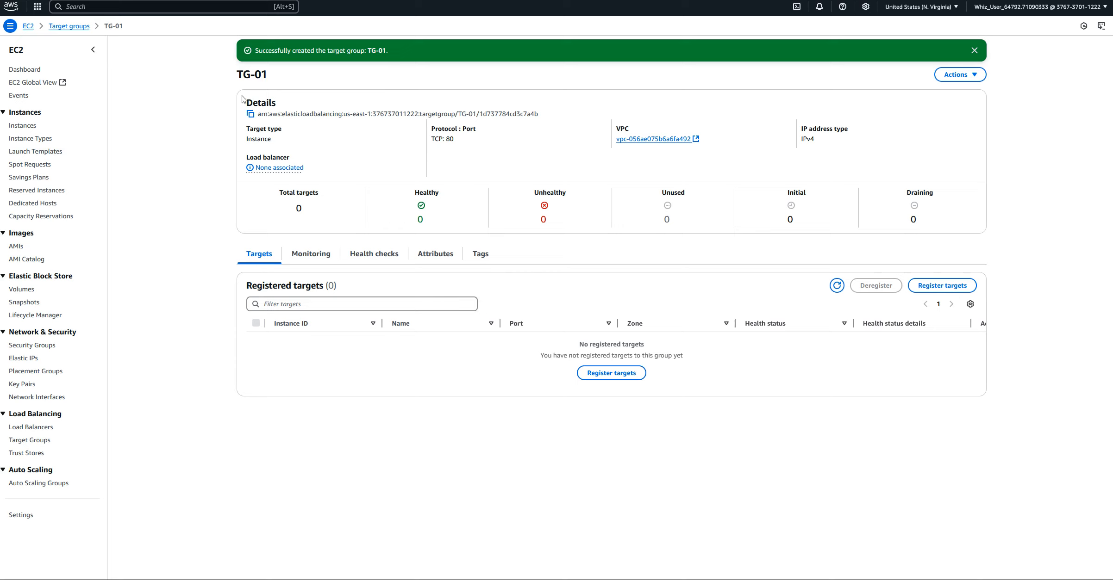
Register both running instances on port 80 as targets of TG-01 and show the target distribution by availability zone
left_click(975, 75)
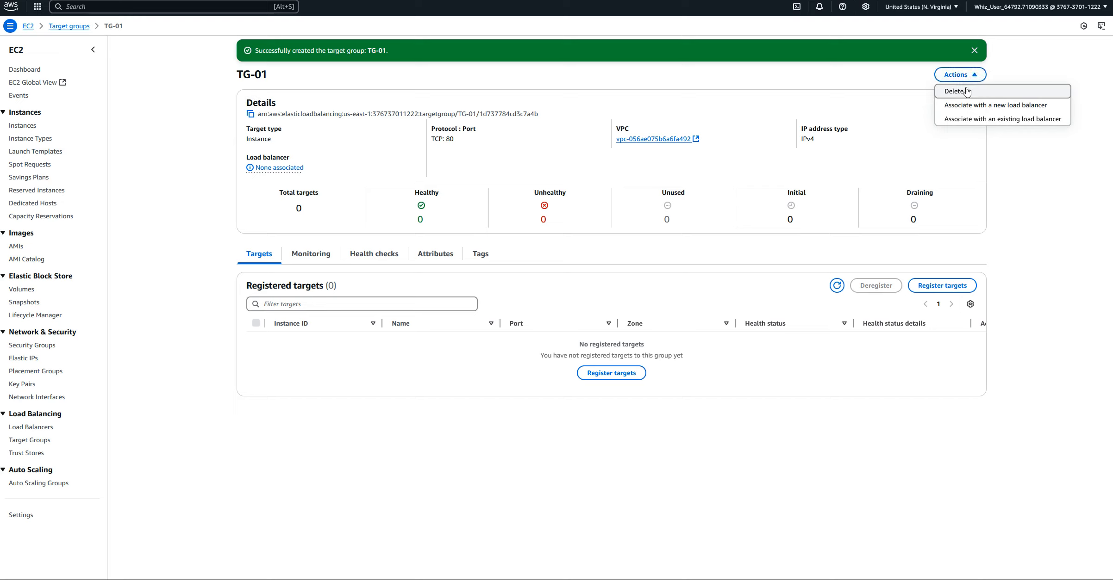
left_click(1053, 63)
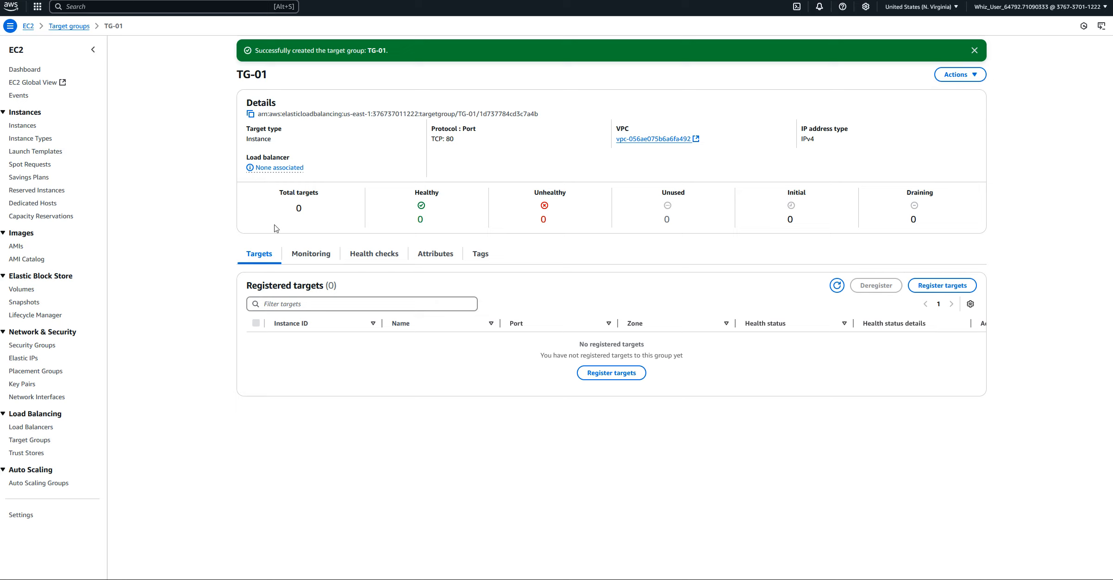
left_click(616, 379)
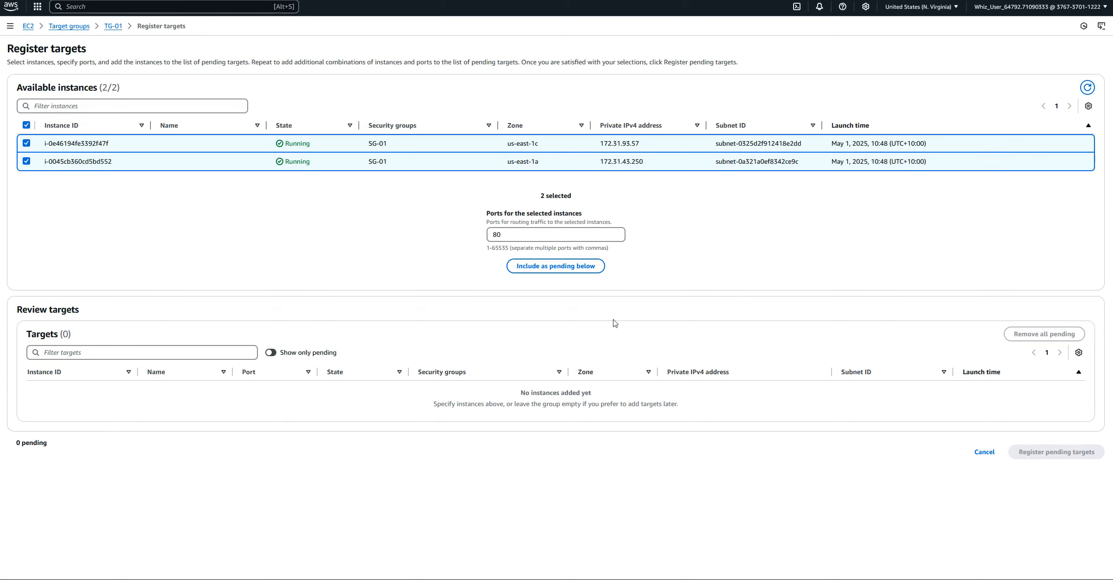
left_click(543, 271)
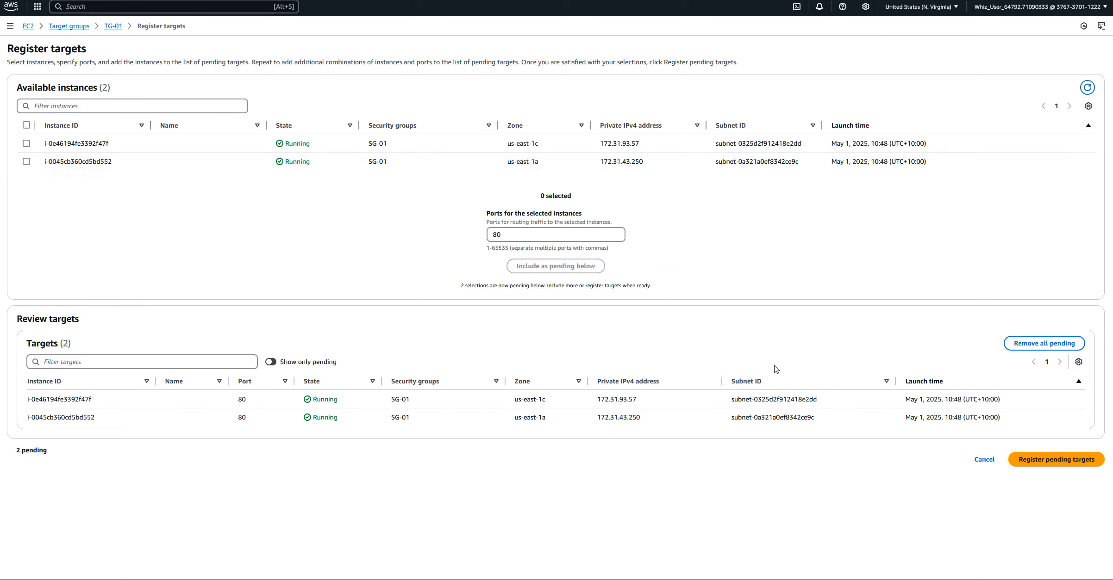
left_click(1055, 463)
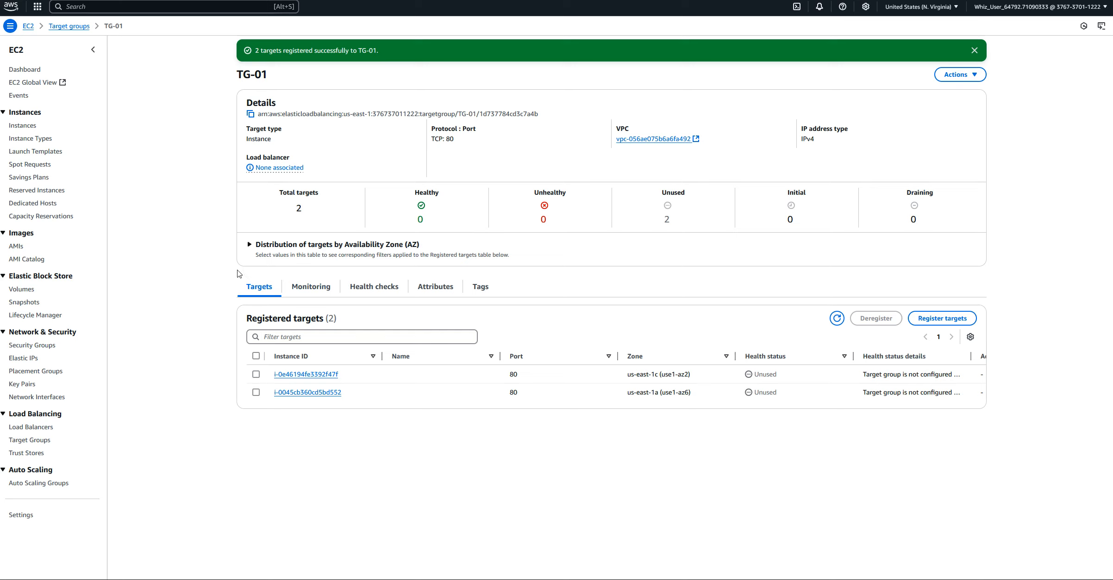
left_click(250, 245)
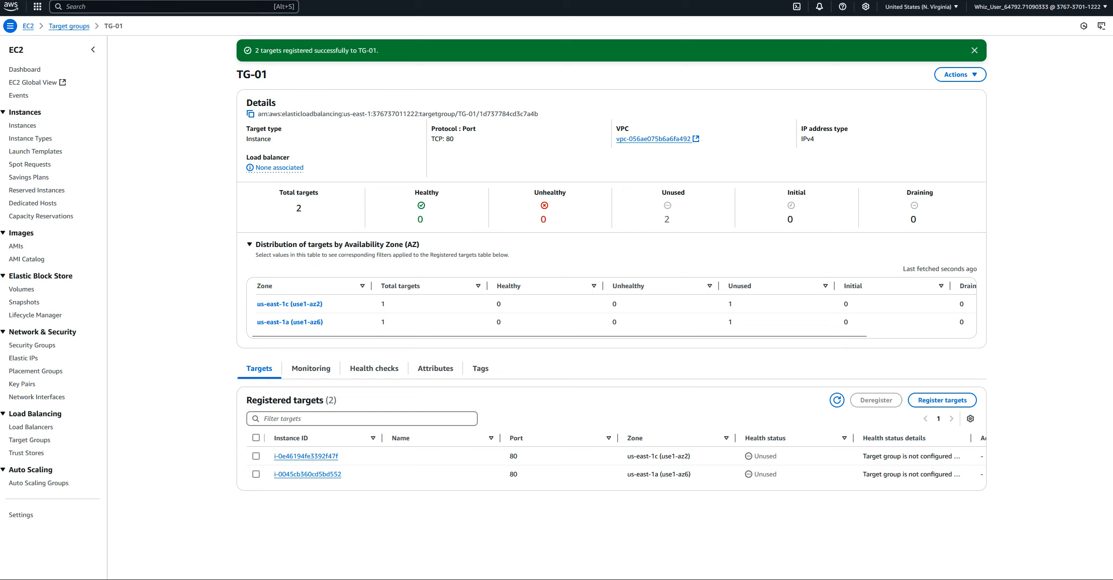
Return to the load balancer form, refresh the target group list, and forward the TCP:80 listener to TG-01
key("ctrl+t")
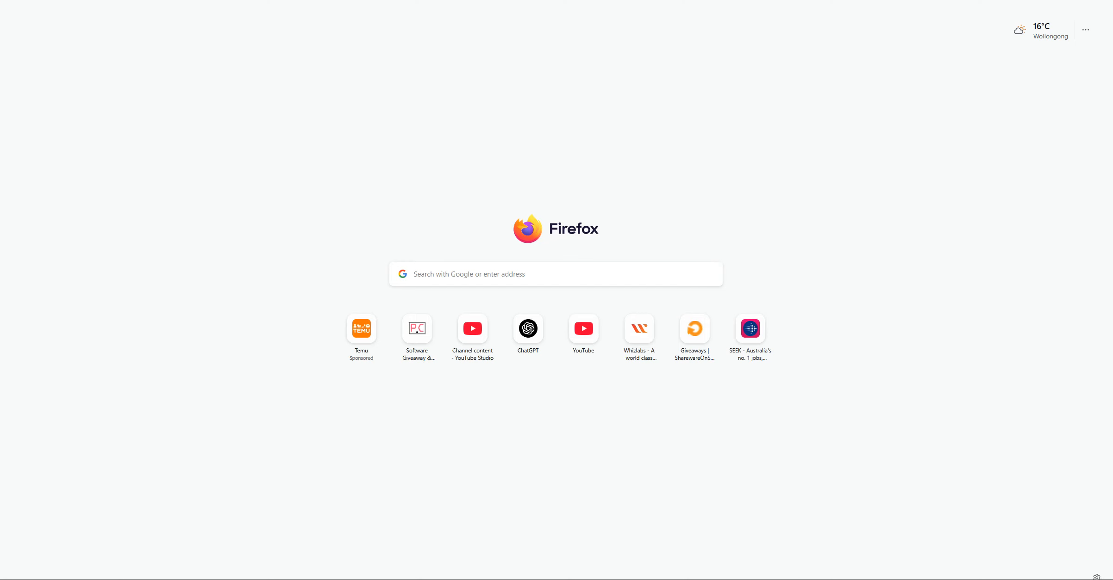
left_click(69, 1)
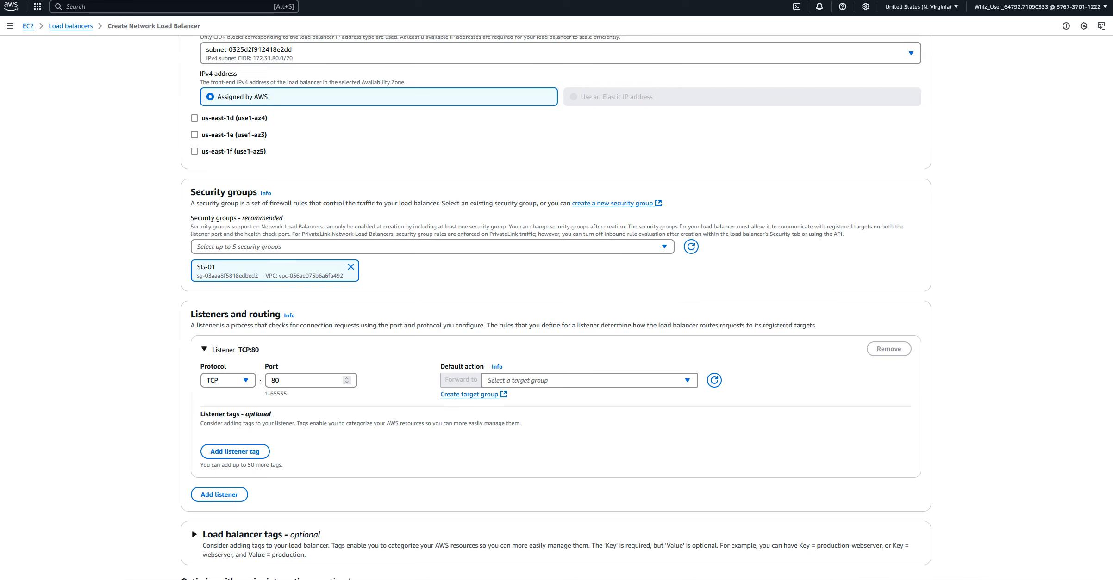
scroll(98, 191, "up", 1)
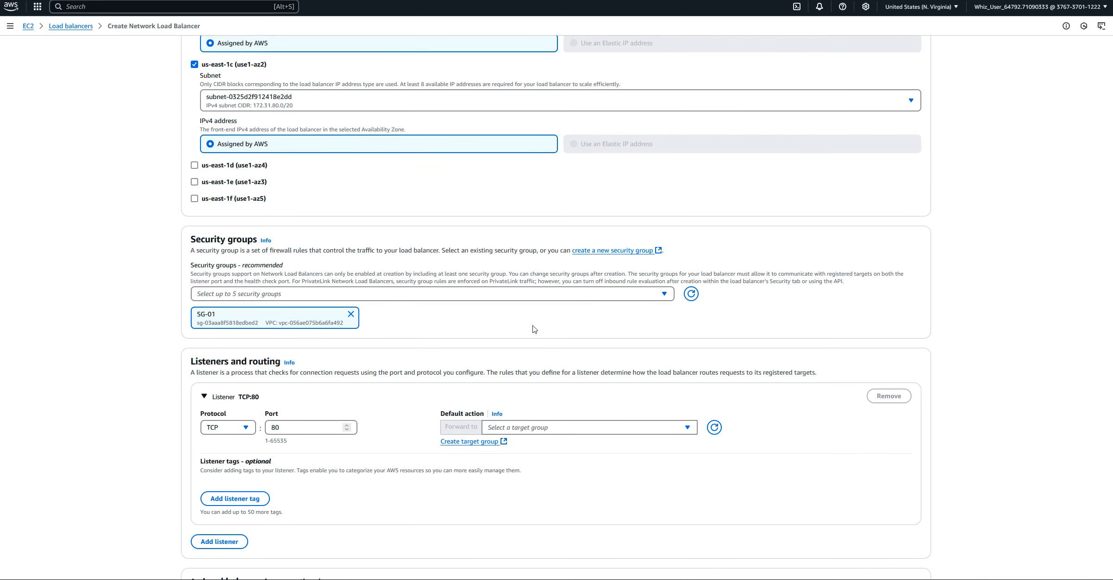
scroll(534, 326, "down", 2)
left_click(685, 337)
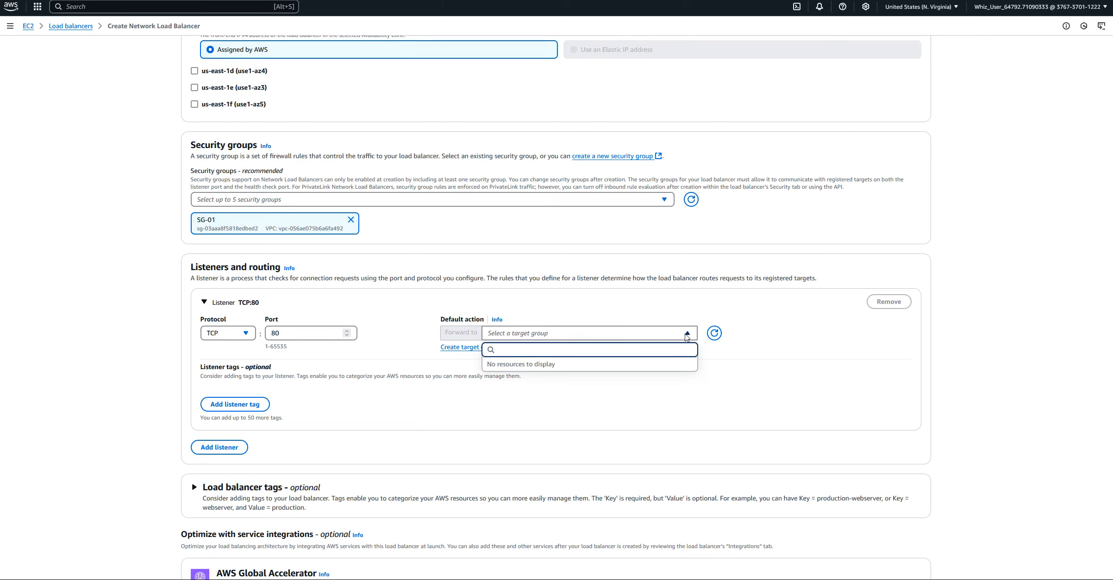
left_click(685, 337)
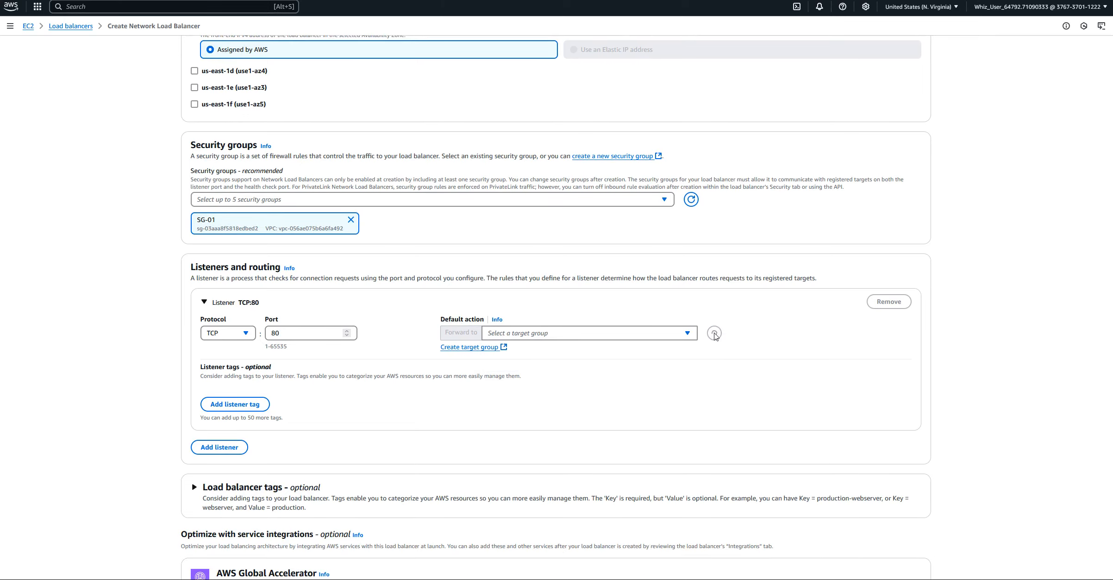
left_click(688, 336)
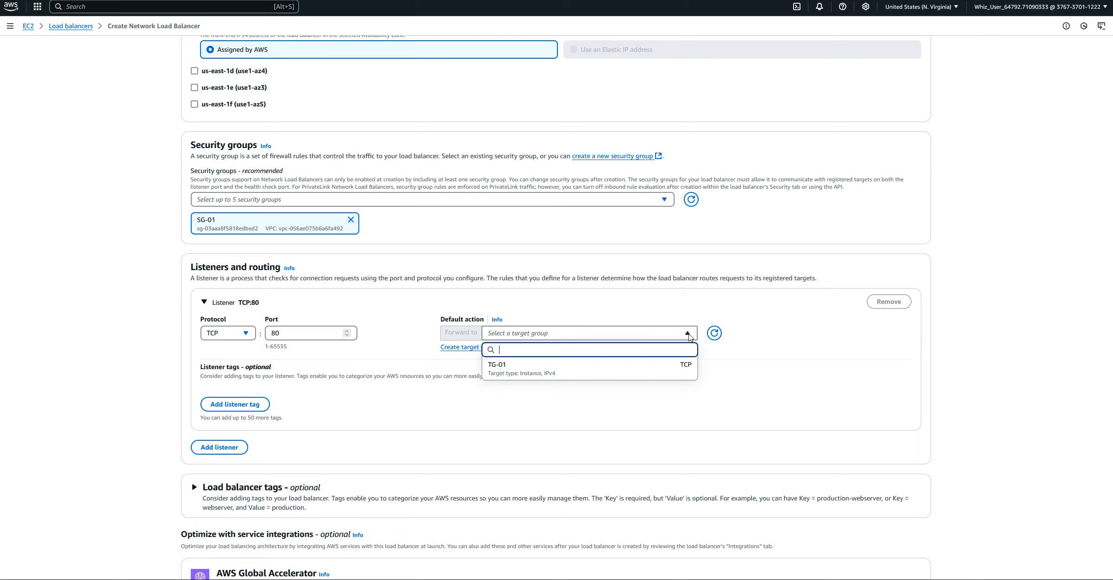
left_click(493, 369)
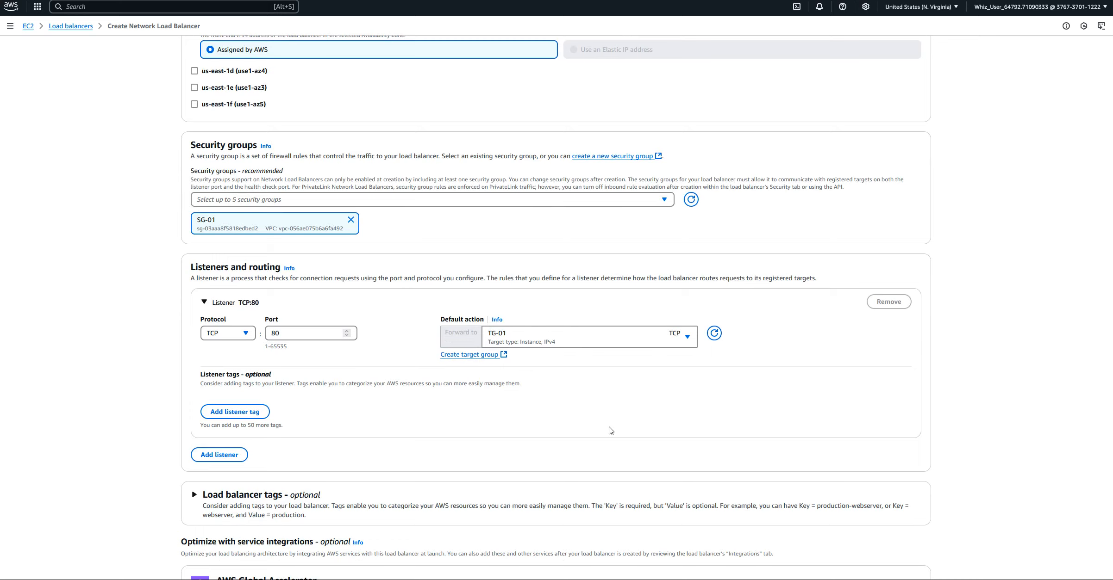
Review the load balancer summary, leave tags and Global Accelerator unset, and create the load balancer
scroll(387, 421, "down", 5)
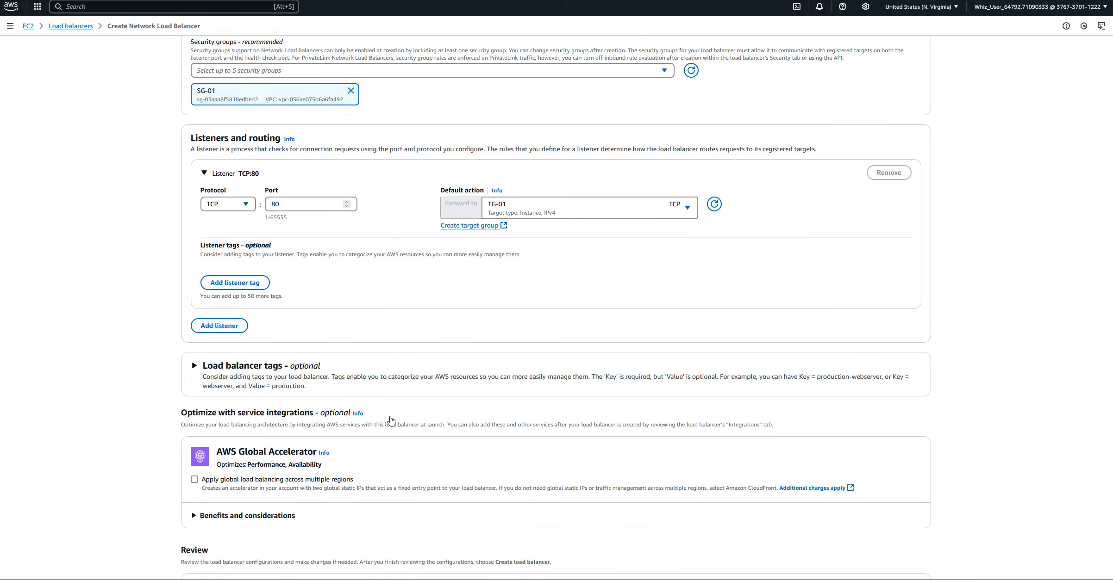
scroll(390, 419, "down", 1)
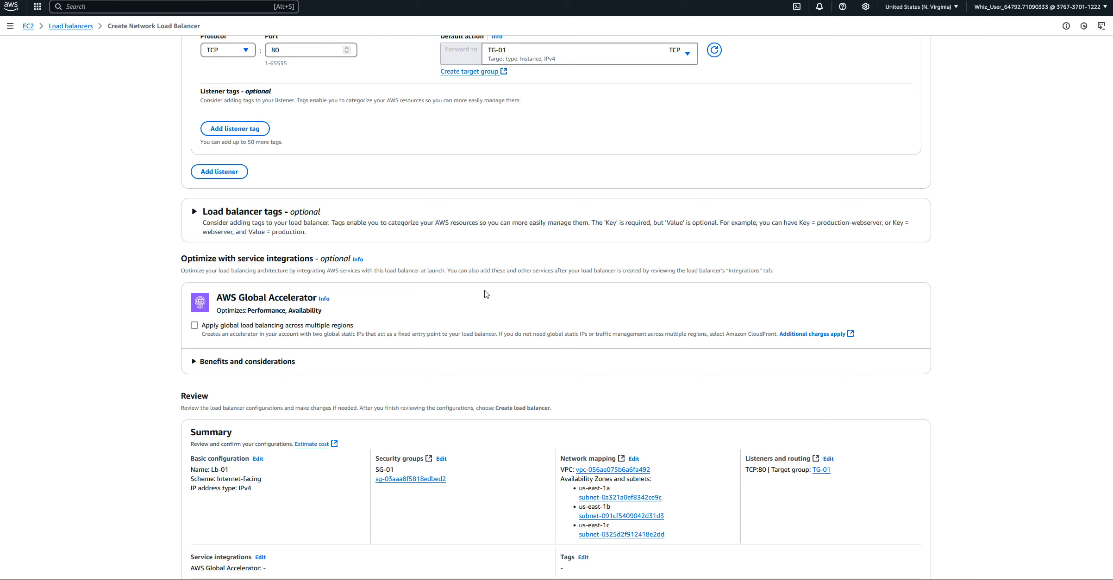
scroll(444, 407, "down", 3)
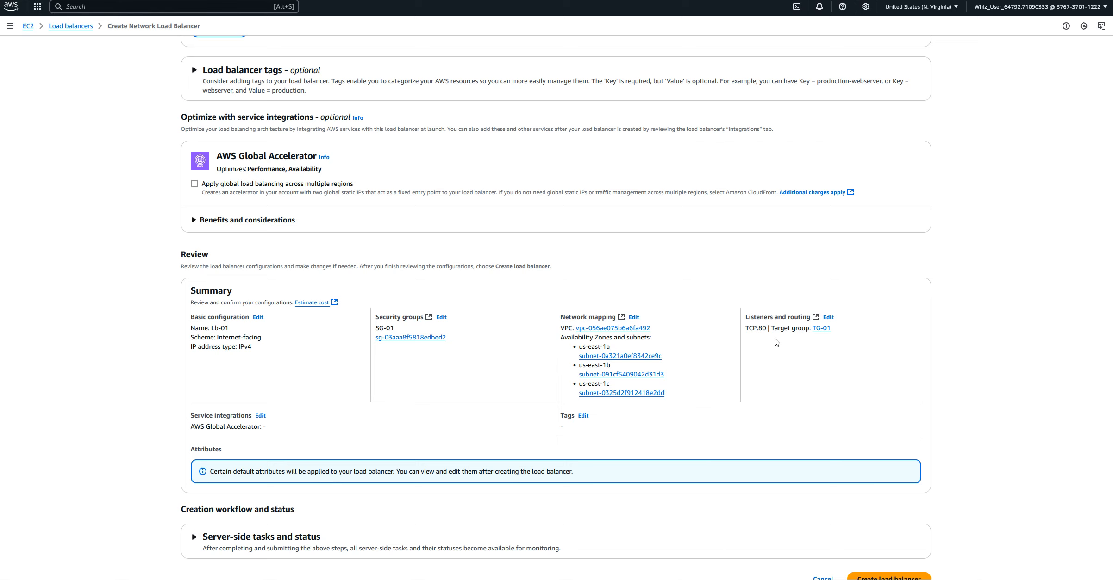
scroll(605, 460, "down", 1)
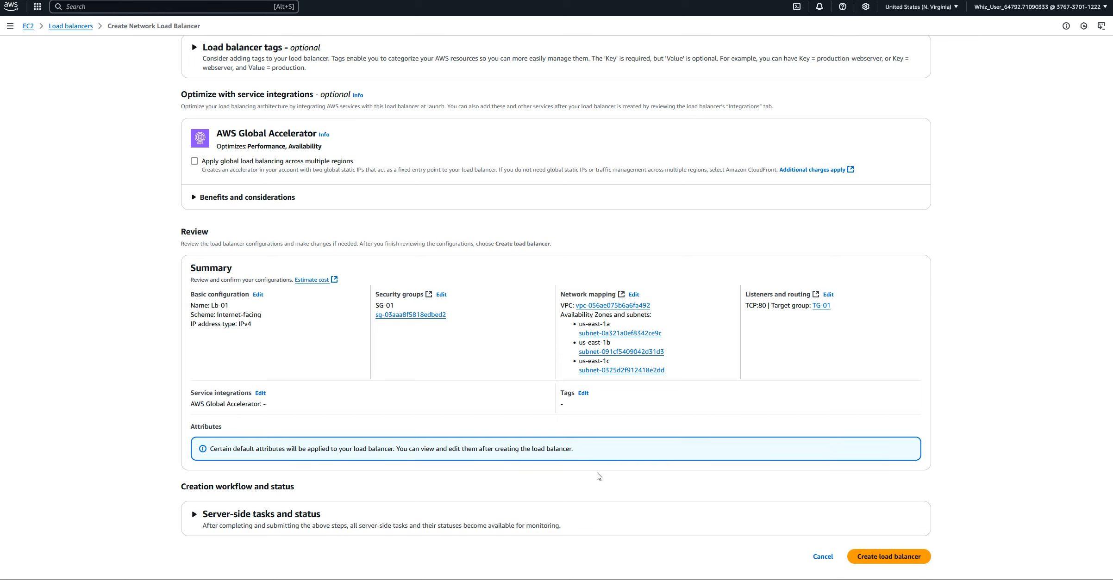
left_click(896, 554)
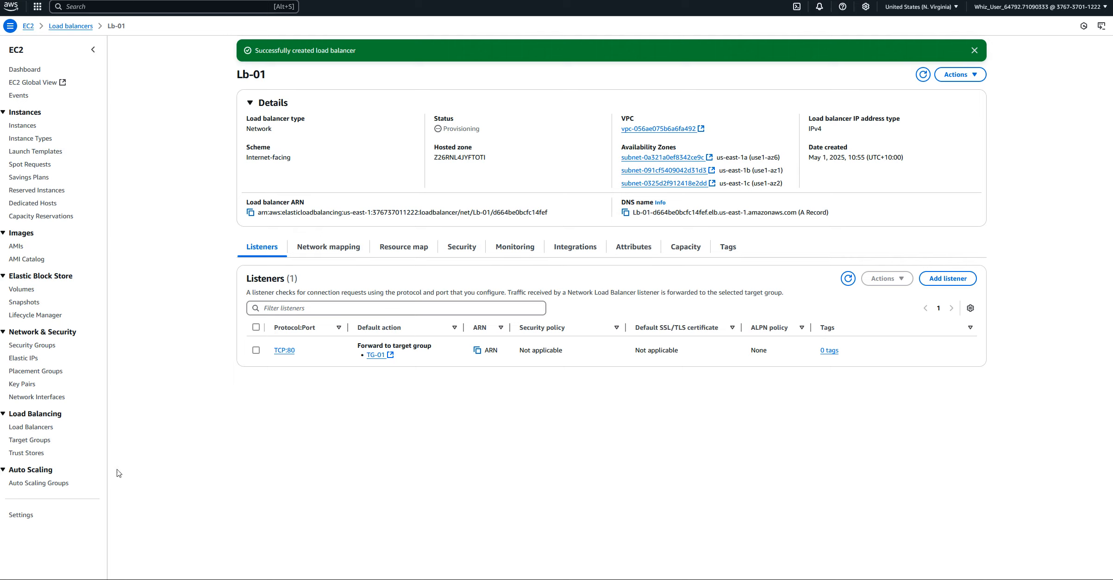
Select Lb-01 in the load balancers list and copy its DNS name
left_click(17, 429)
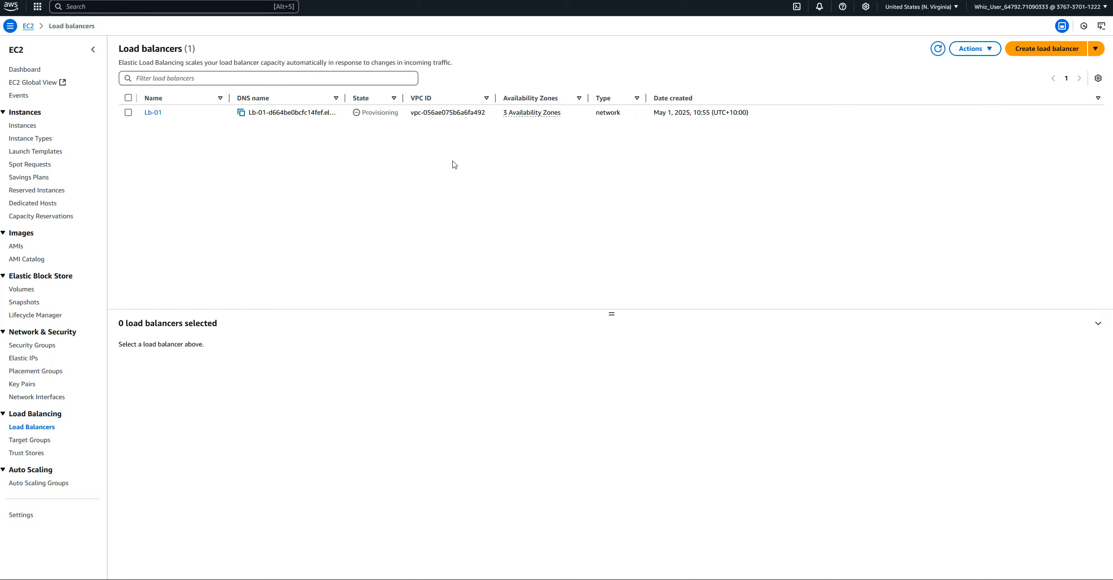
left_click(129, 112)
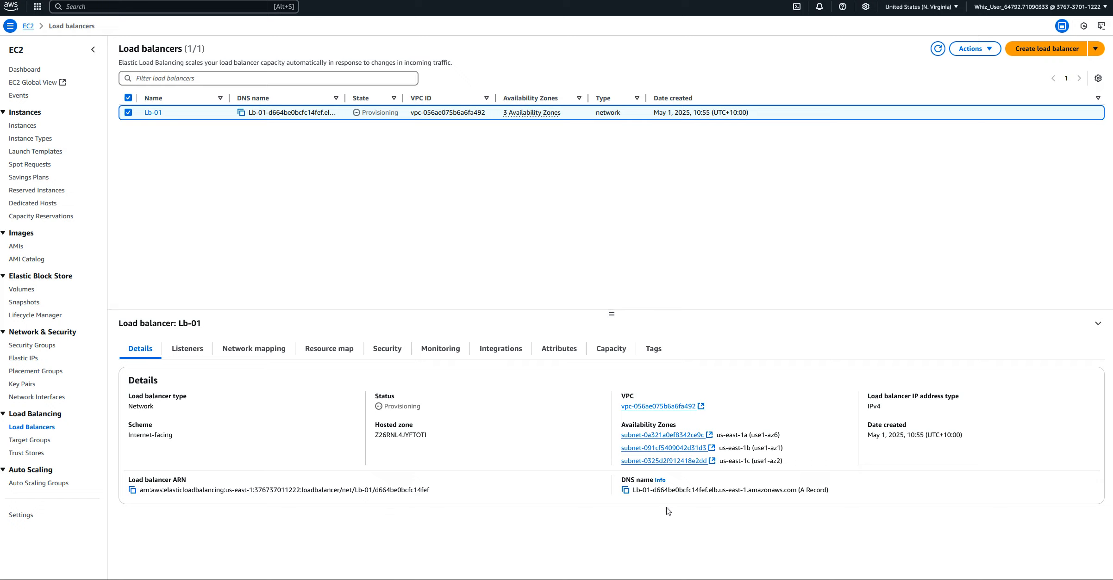
left_click(625, 490)
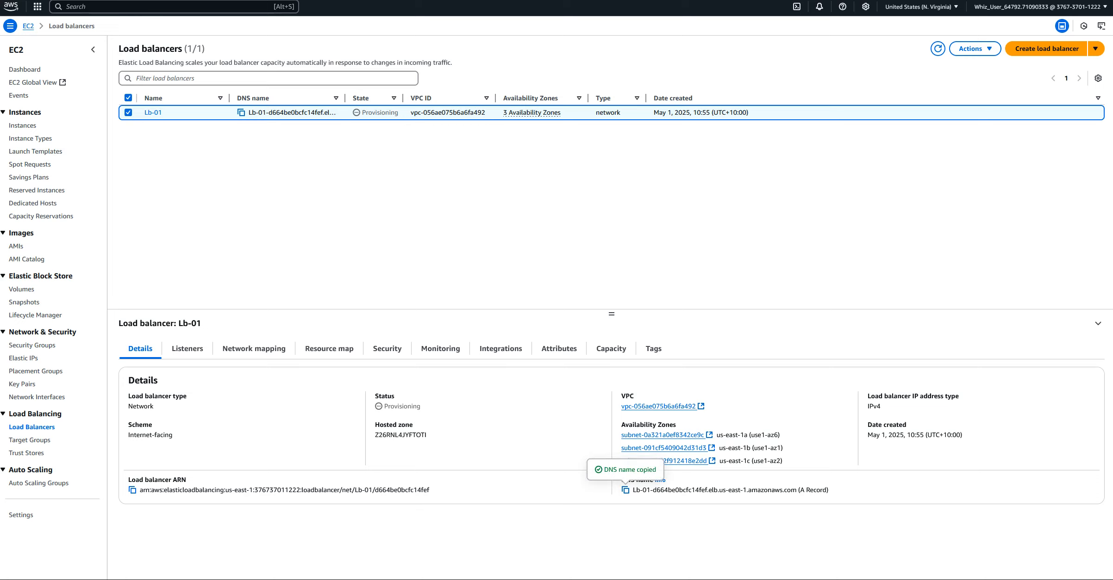
Try to open the copied load balancer DNS name in a new browser tab, then retry loading the address
left_click(88, 0)
right_click(151, 0)
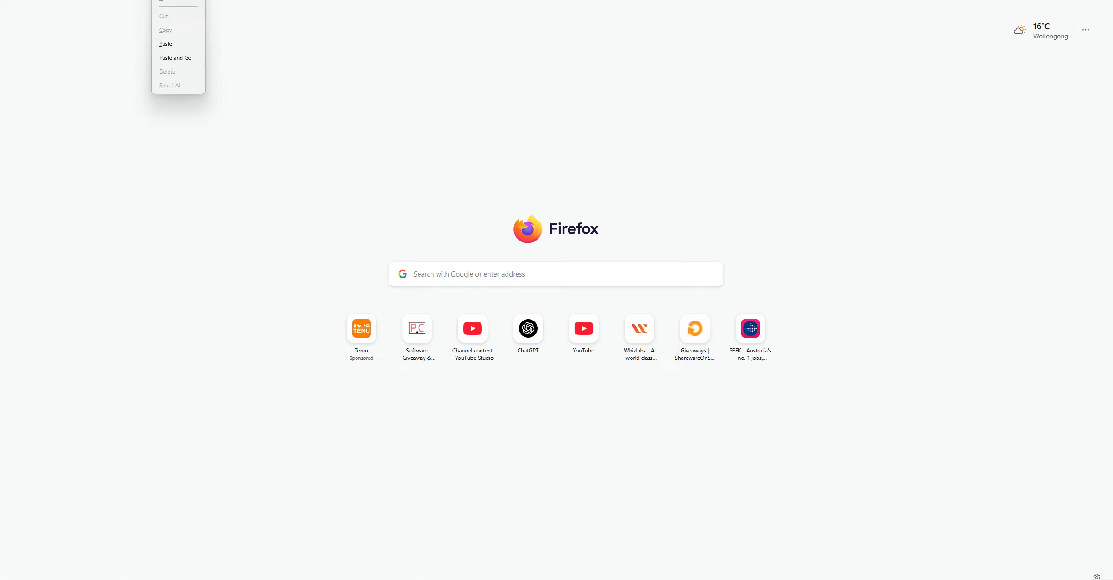
left_click(187, 56)
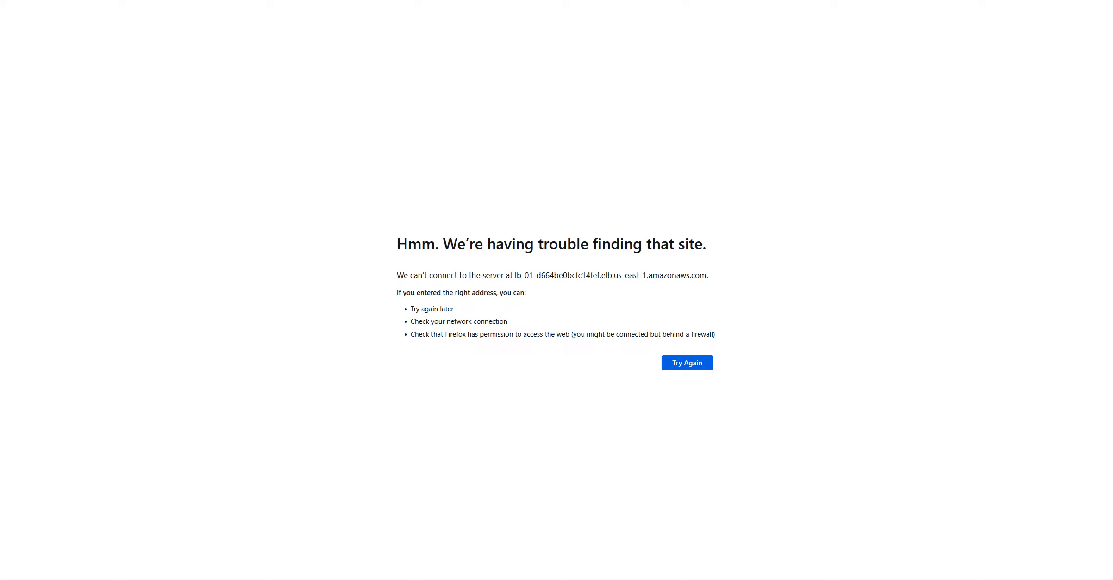
left_click(297, 0)
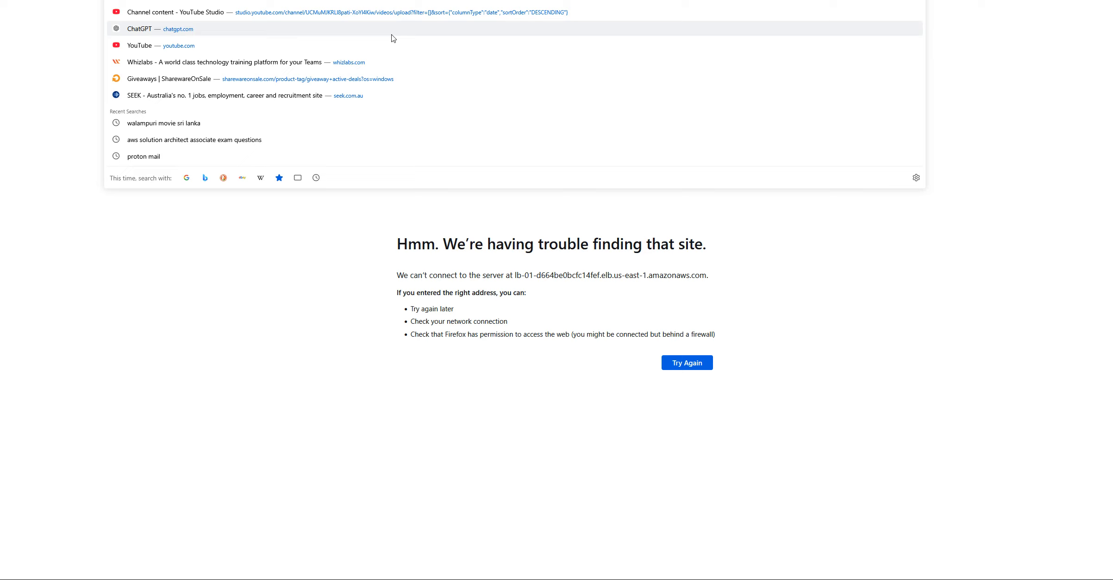
key("Return")
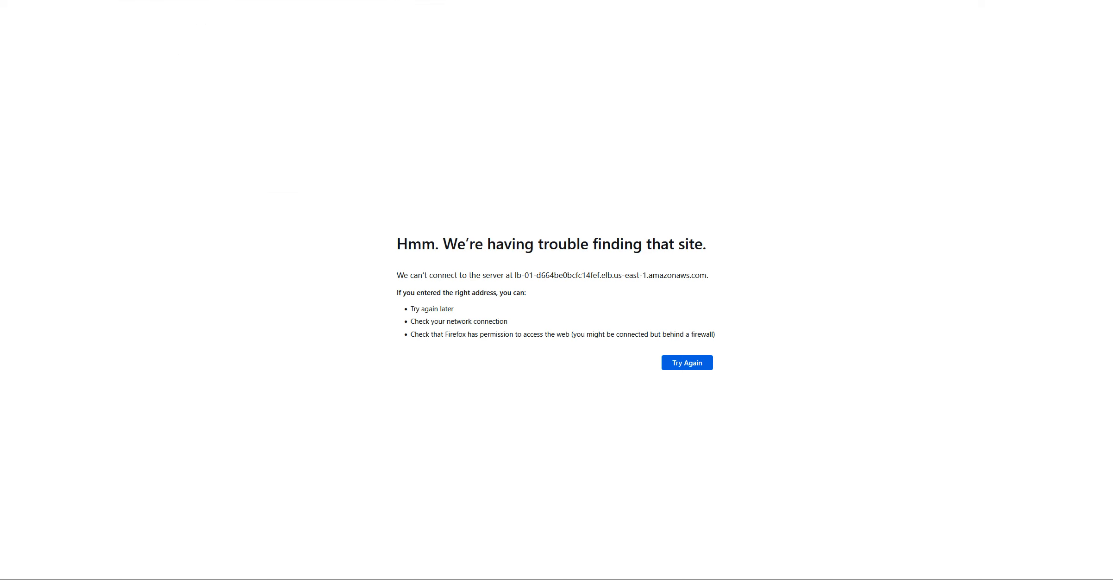
Return to the EC2 console and examine Lb-01's listeners, network mapping and resource map with its registered targets
left_click(92, 0)
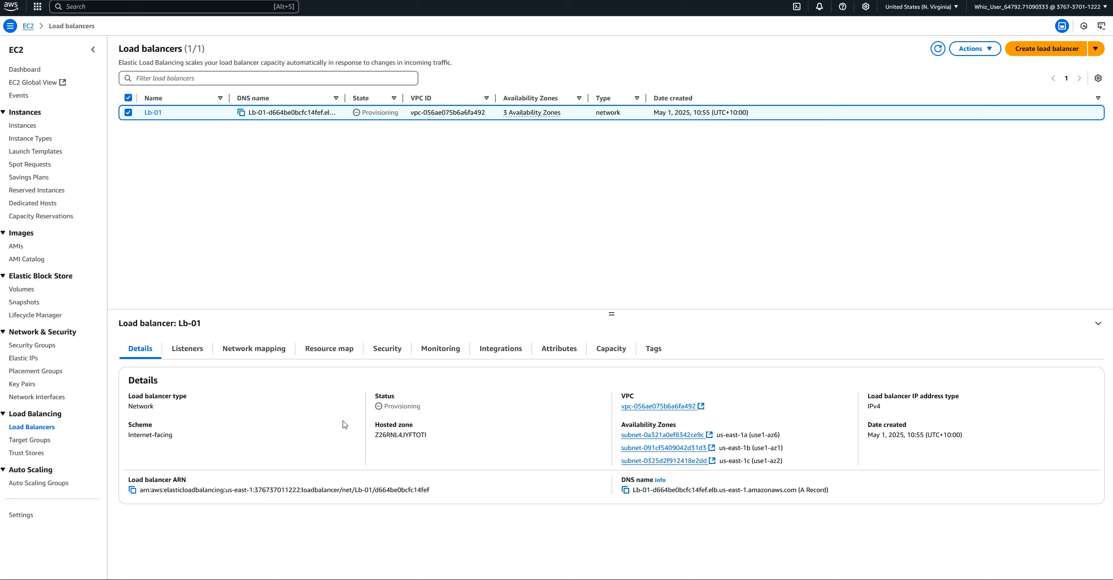
left_click(186, 355)
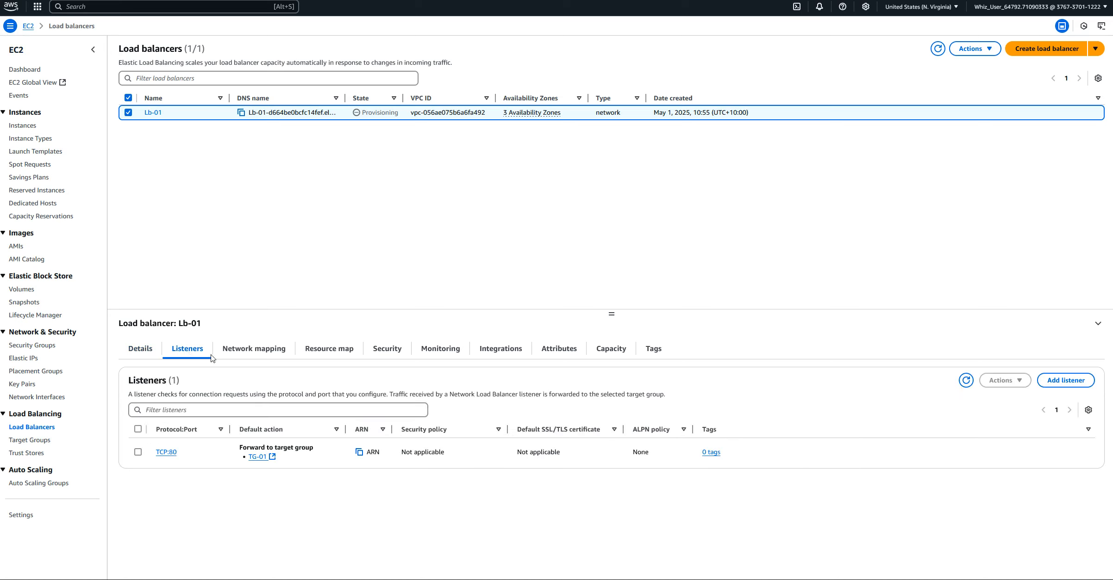
left_click(249, 351)
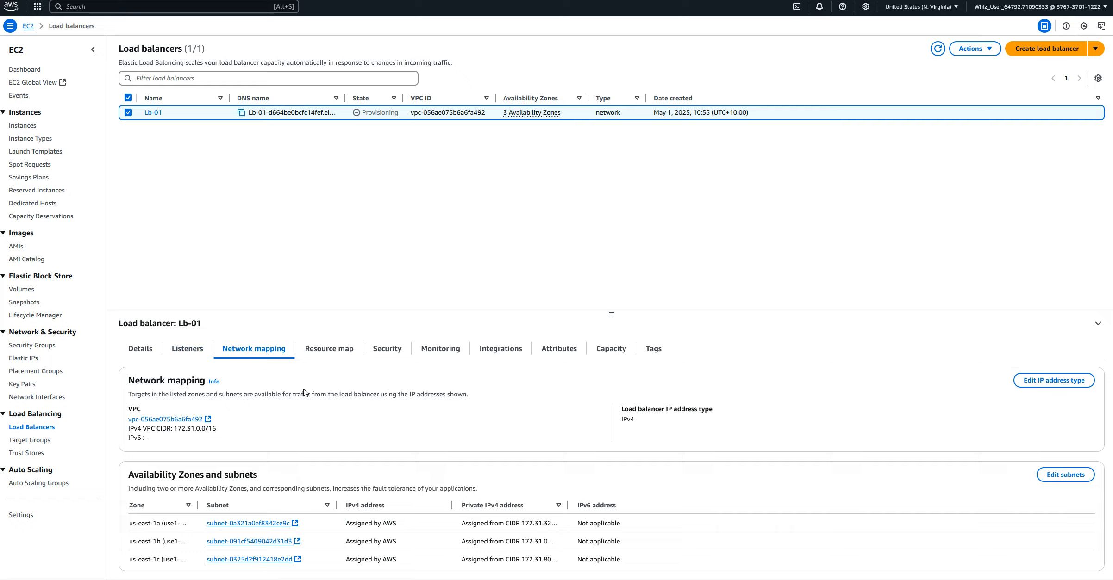
left_click(335, 353)
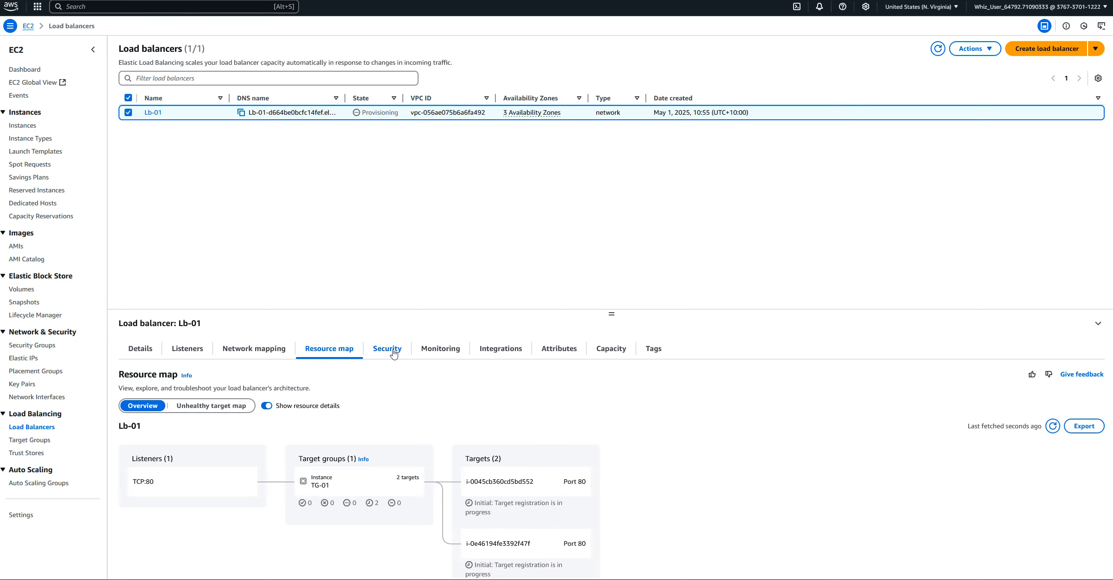
left_click(398, 354)
left_click(334, 355)
scroll(417, 509, "down", 1)
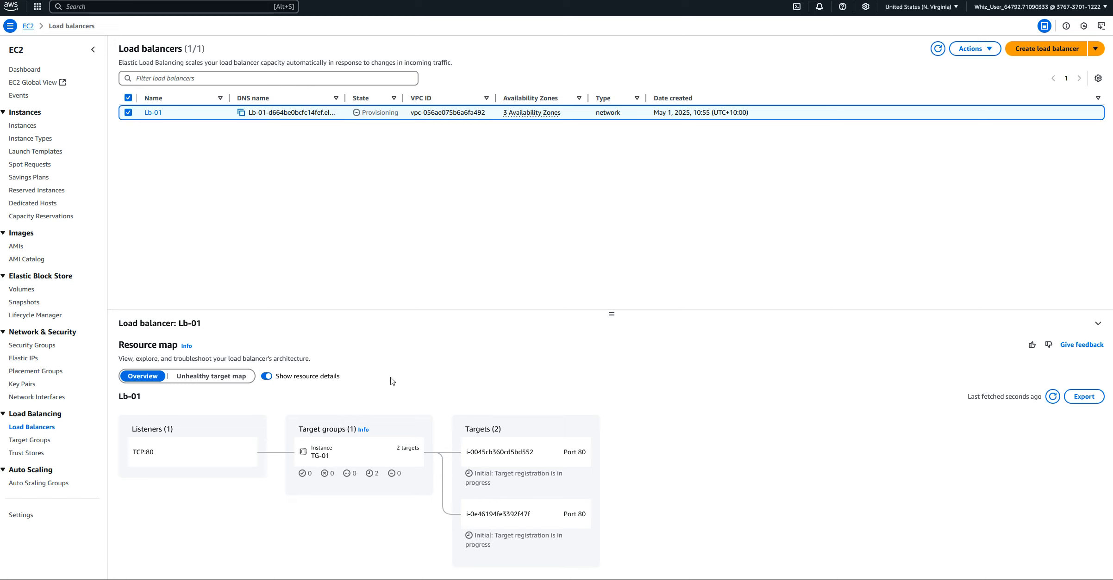
scroll(393, 381, "up", 1)
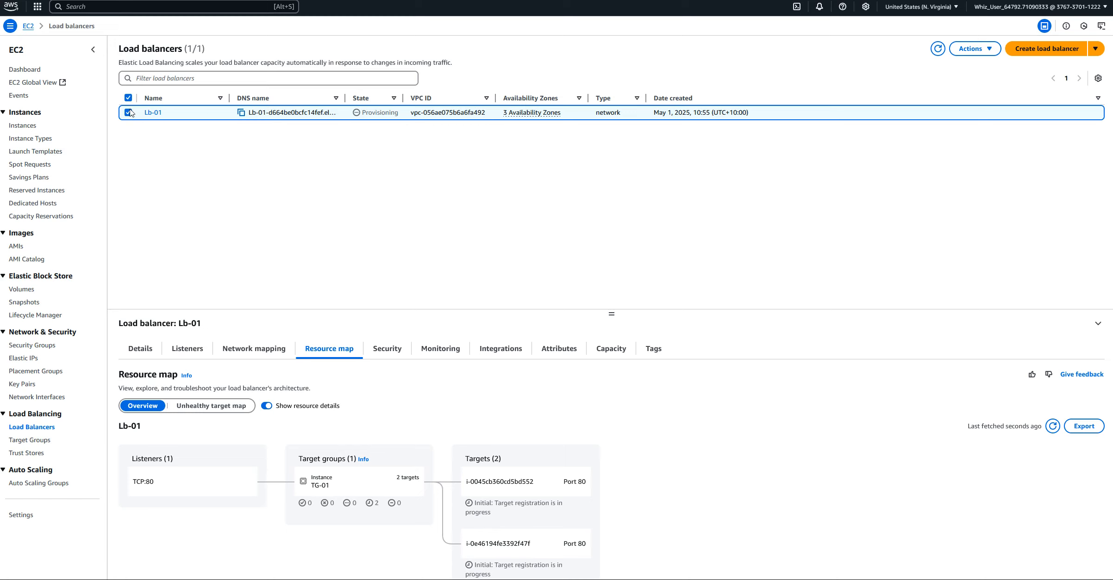
Copy the DNS name from Lb-01's details page, try it in a new browser tab, and return to the details page
left_click(152, 114)
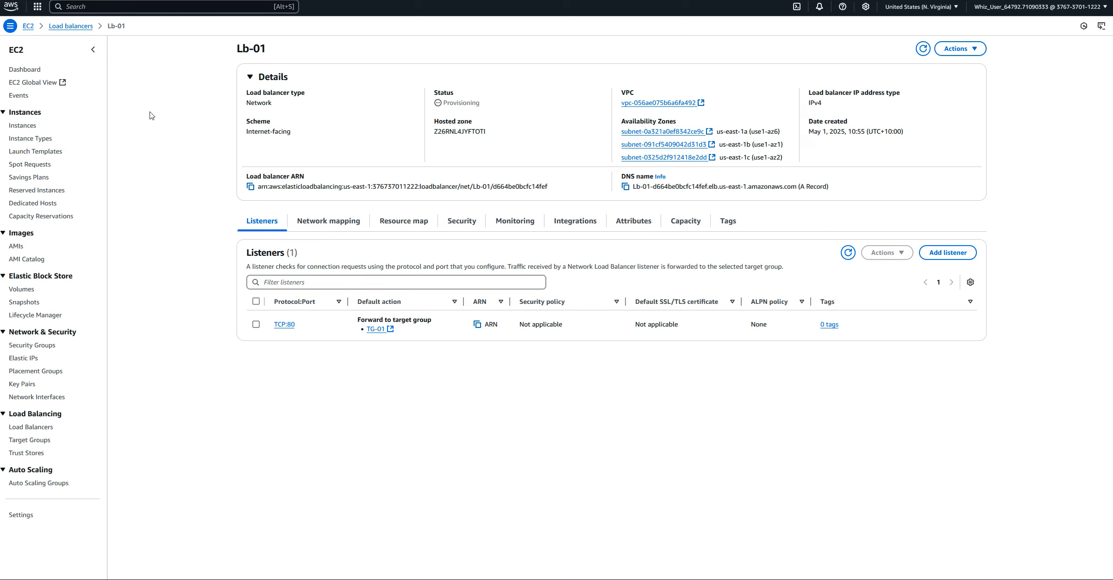
left_click(626, 187)
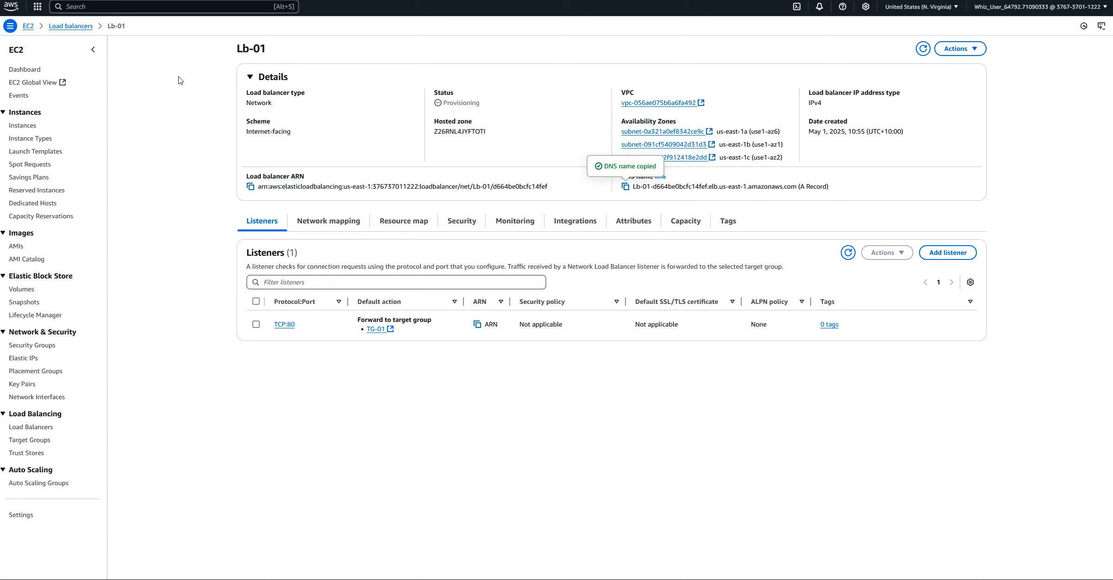
key("ctrl+t")
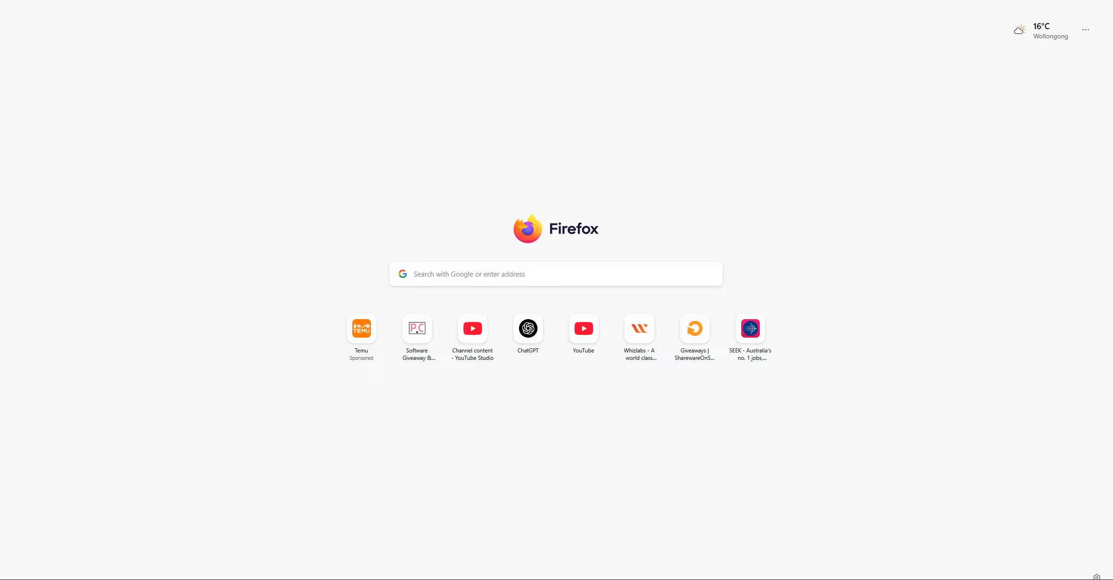
right_click(143, 0)
left_click(168, 58)
left_click(14, 1)
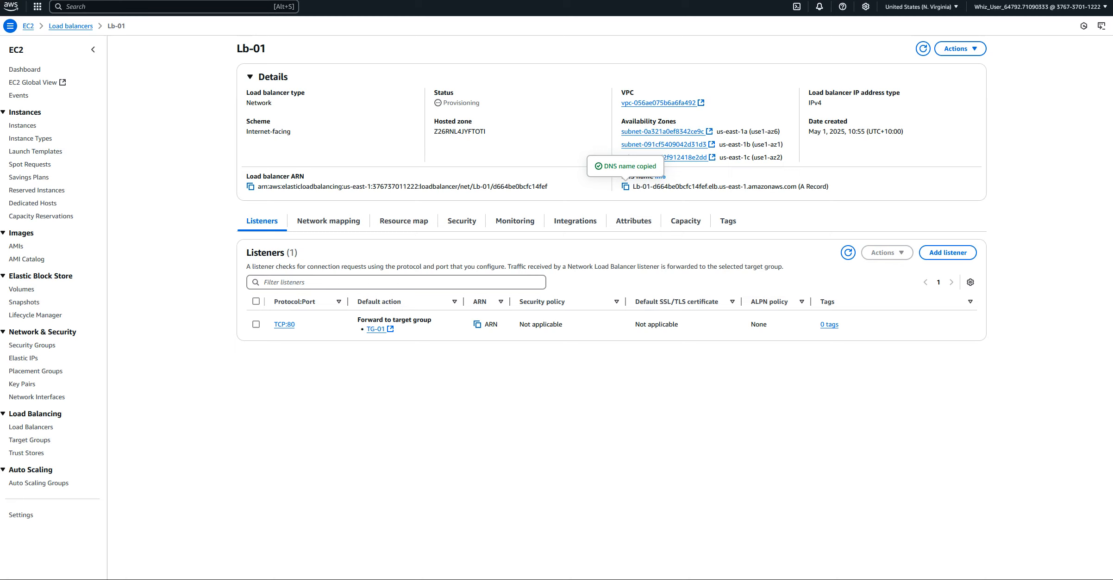
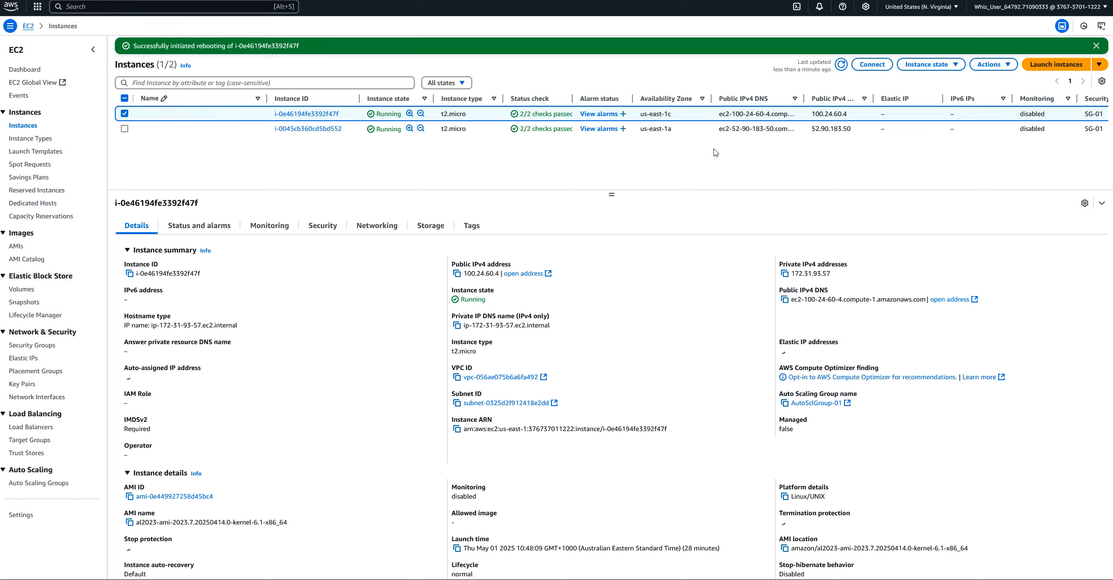
Stop the selected EC2 instance in us-east-1c and accept the Auto Scaling and billing warnings
left_click(996, 67)
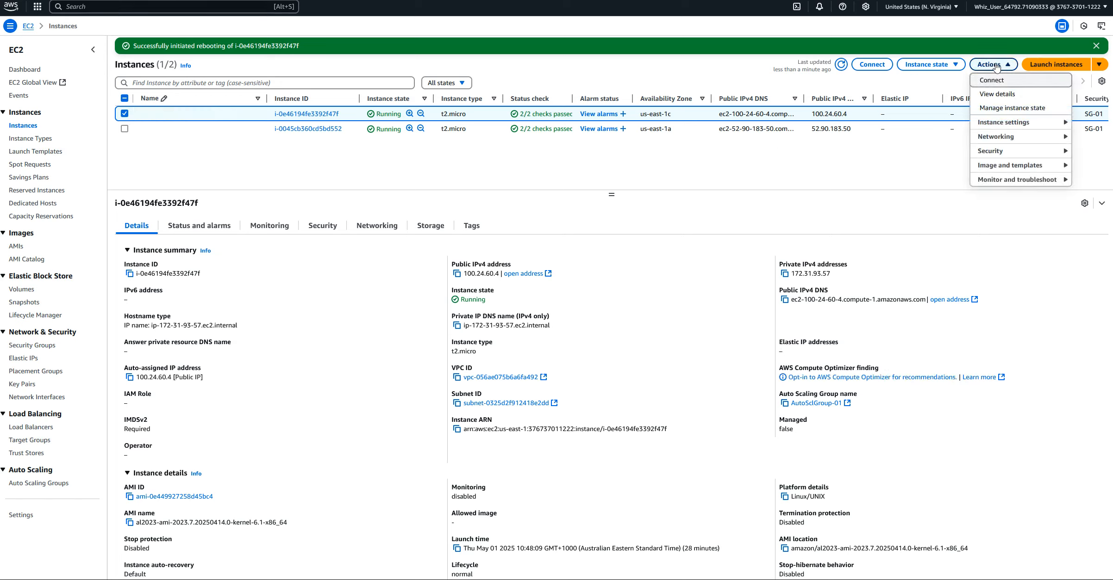
left_click(942, 66)
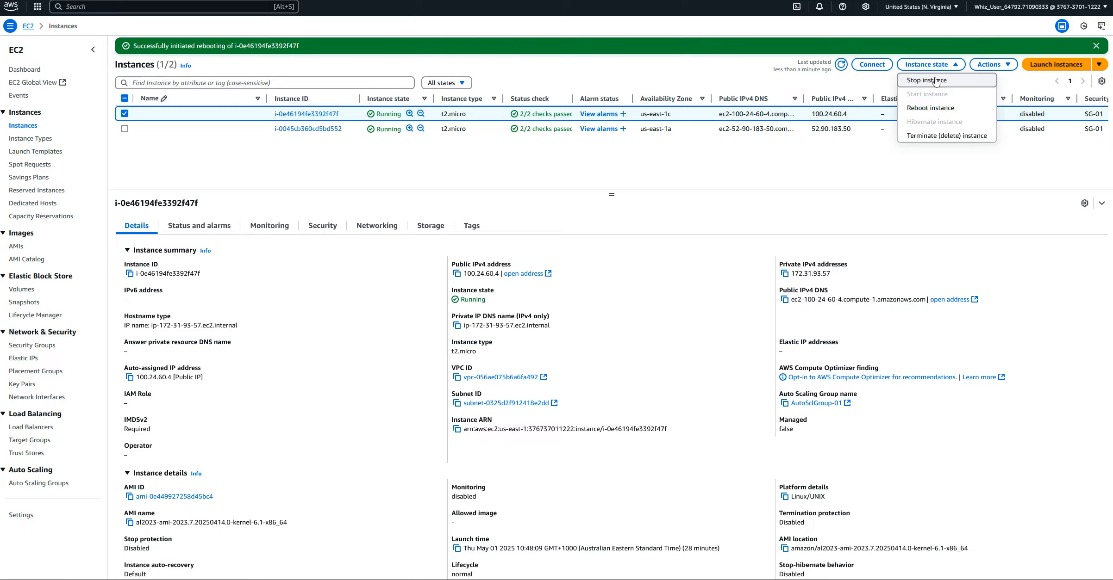
left_click(935, 81)
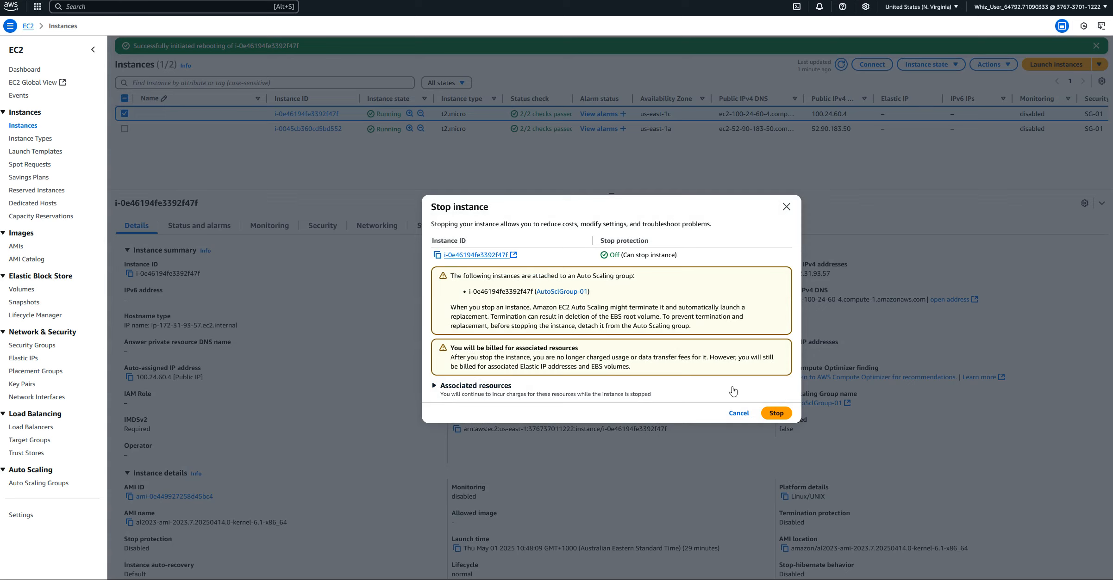
left_click(776, 413)
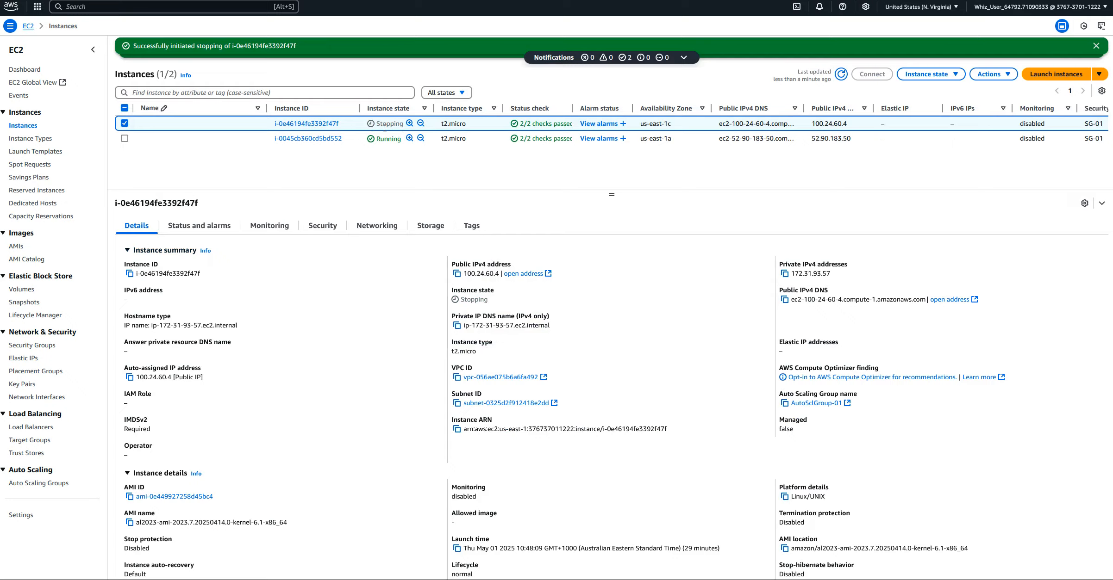
Switch to the web server page's browser tab, reload it twice, and return to the EC2 instances list
key("ctrl+Tab")
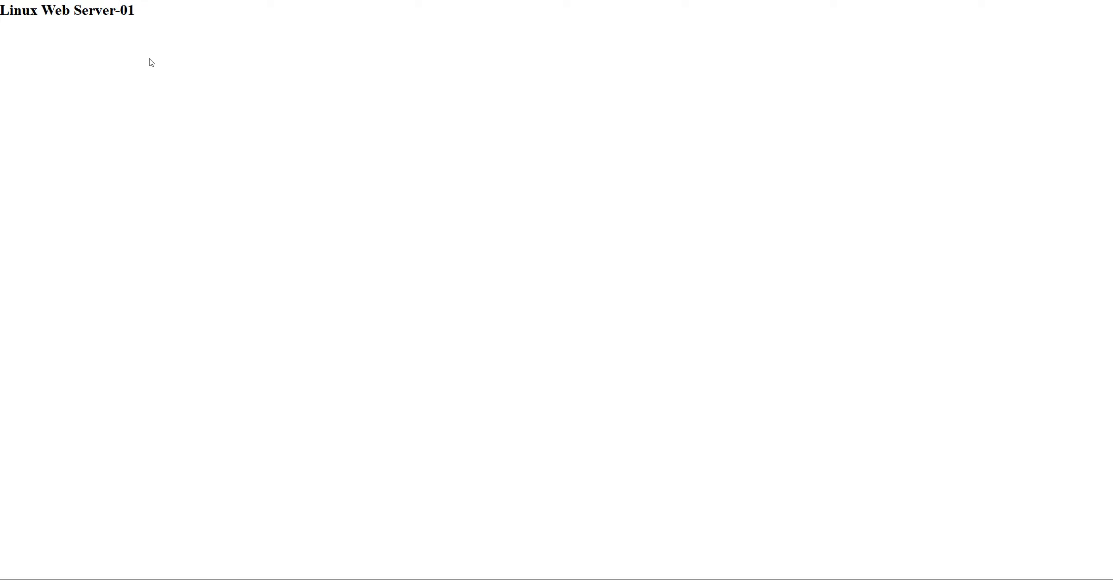
key("F5")
key("F5")
left_click(176, 0)
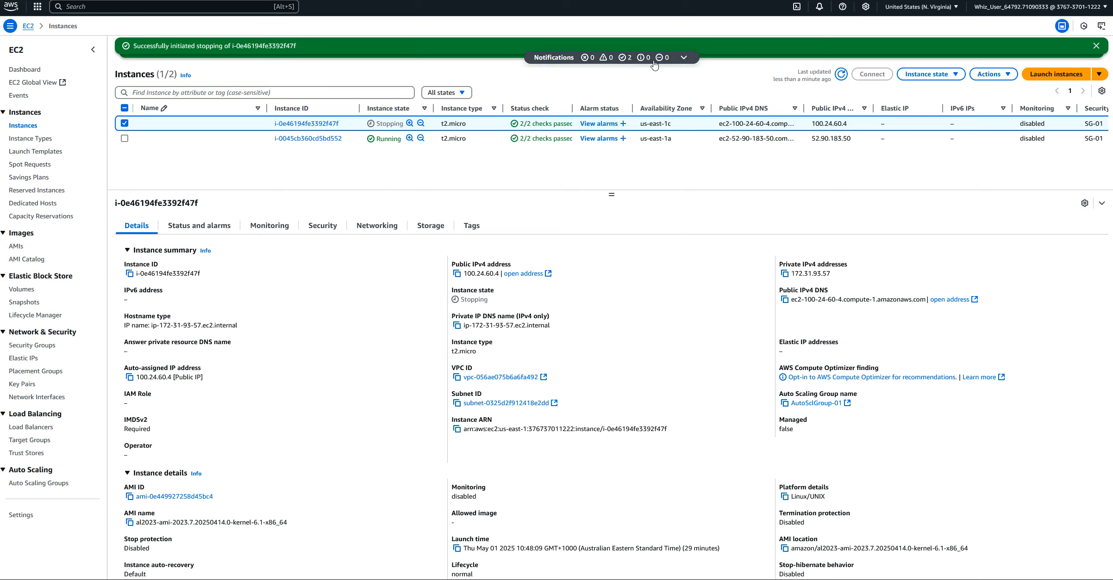
Refresh the instances list to check the stopping instance, examine which server the web page names, and return to the list
left_click(841, 74)
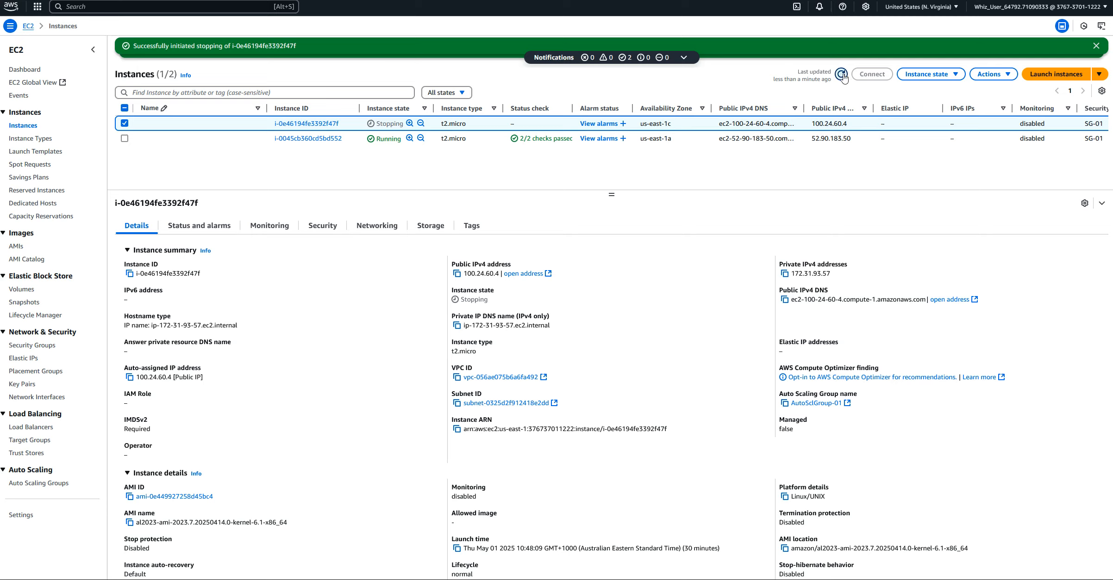
left_click(841, 74)
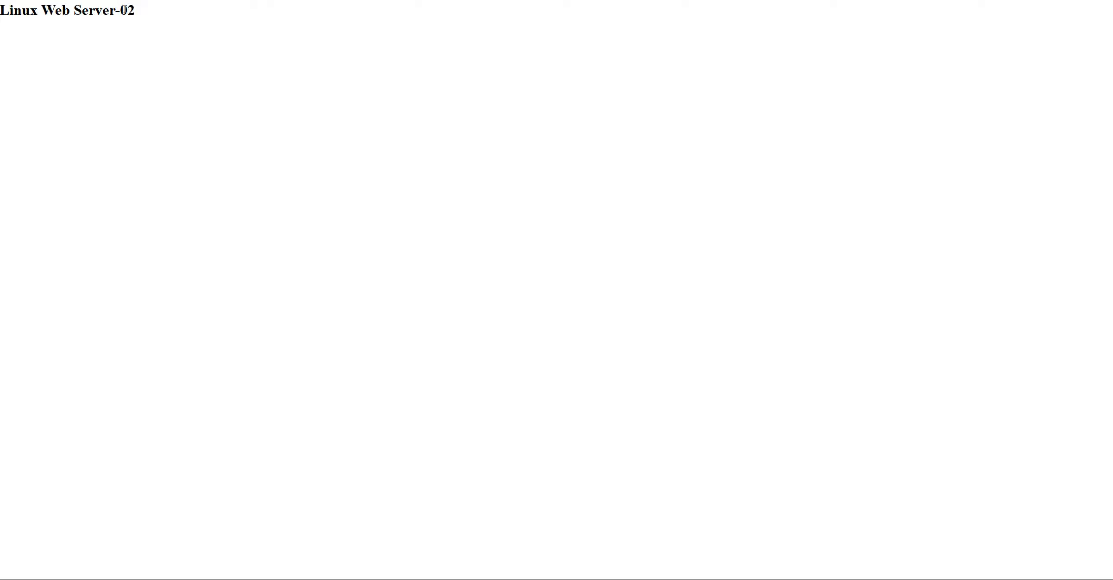
left_click_drag(118, 8, 162, 12)
left_click(159, 26)
key("ctrl+Tab")
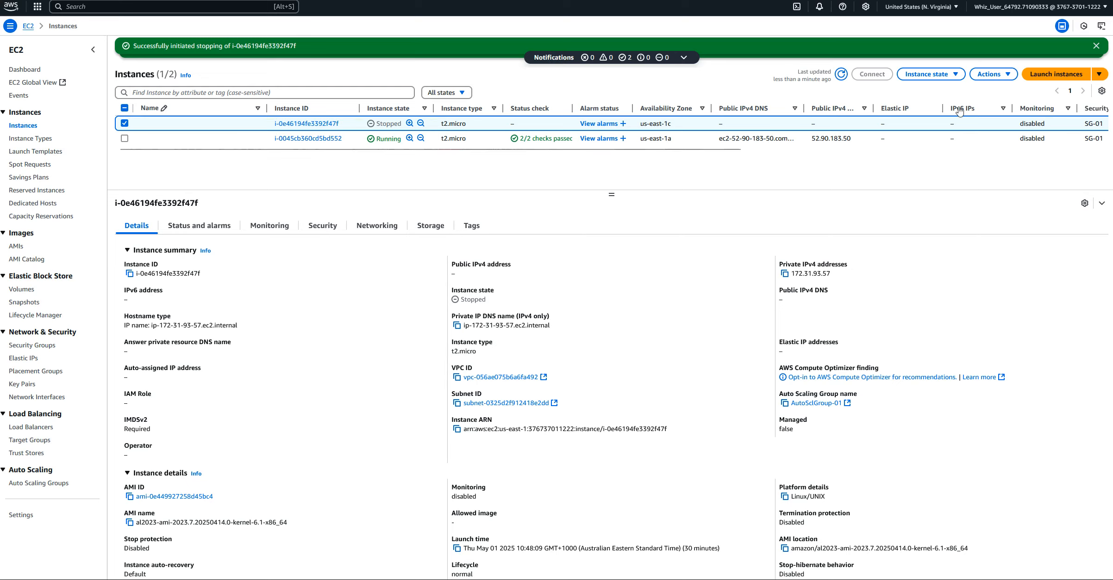
Try to start the stopped us-east-1c instance again and dismiss the error and stop notifications
left_click(954, 75)
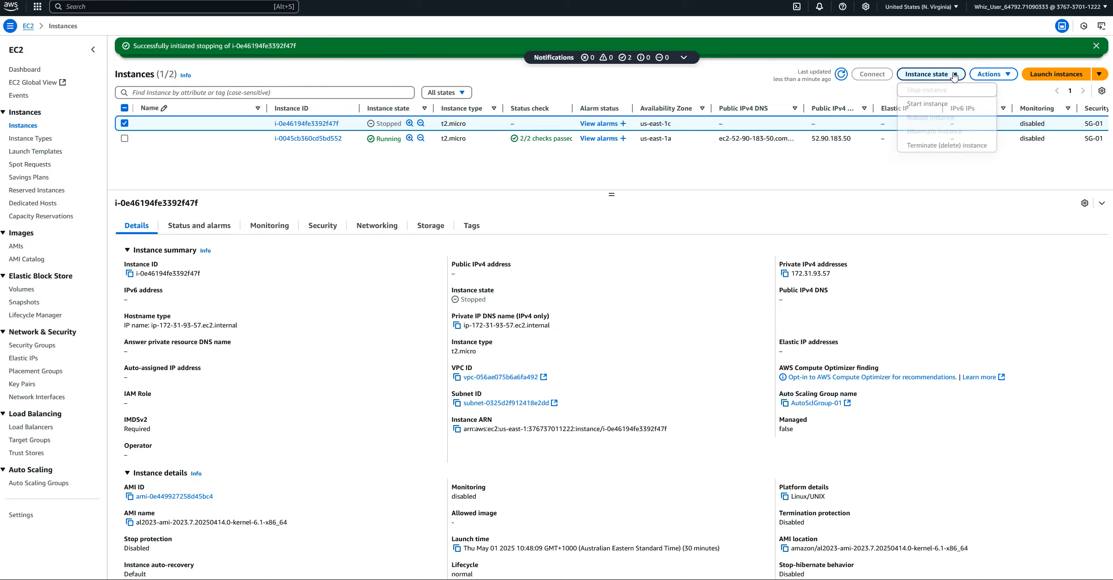
left_click(930, 106)
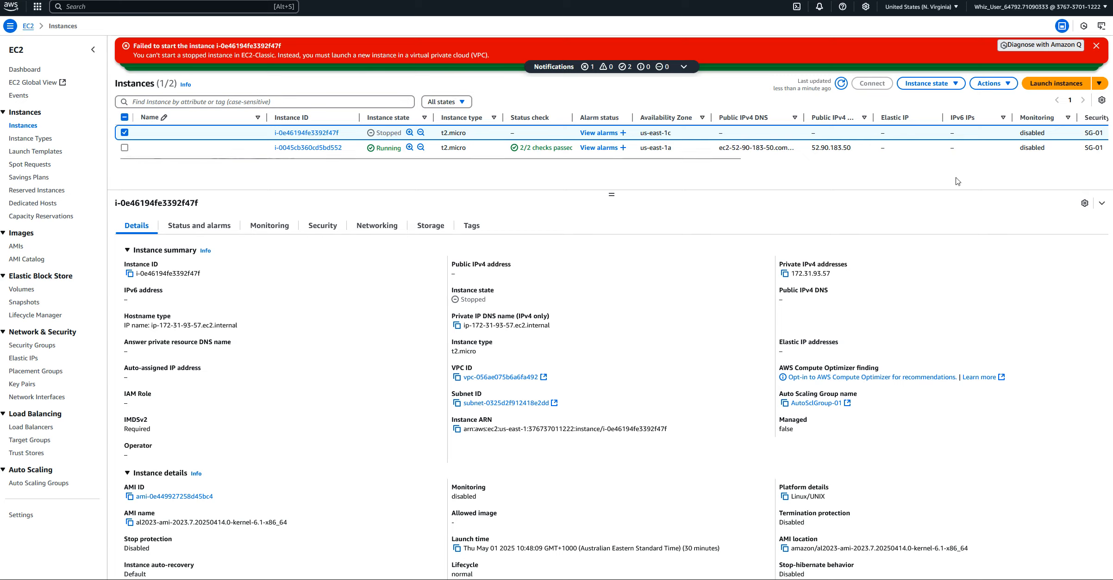
left_click(1097, 46)
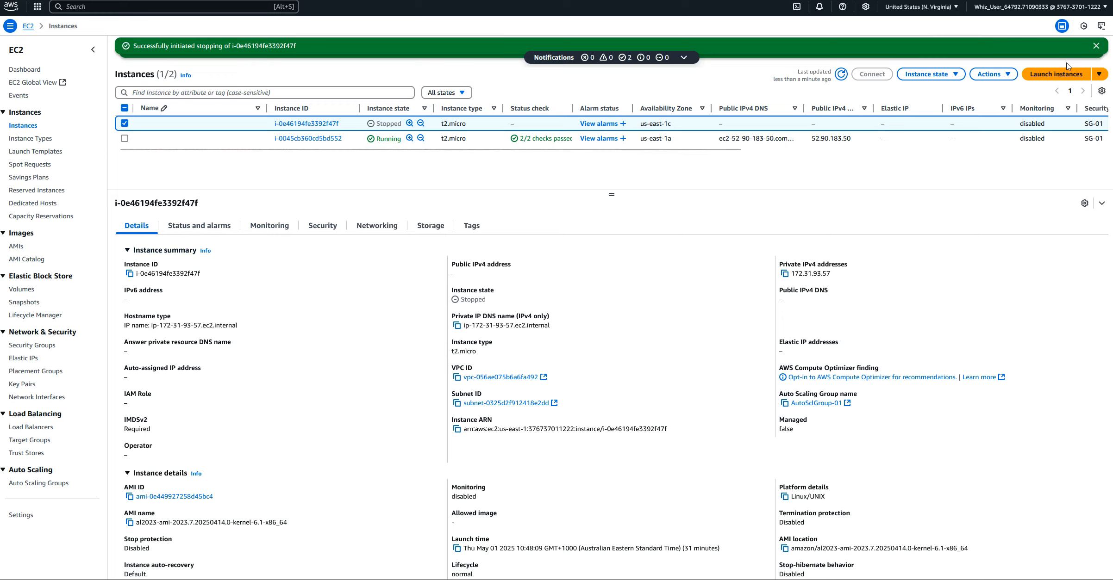
left_click(1096, 47)
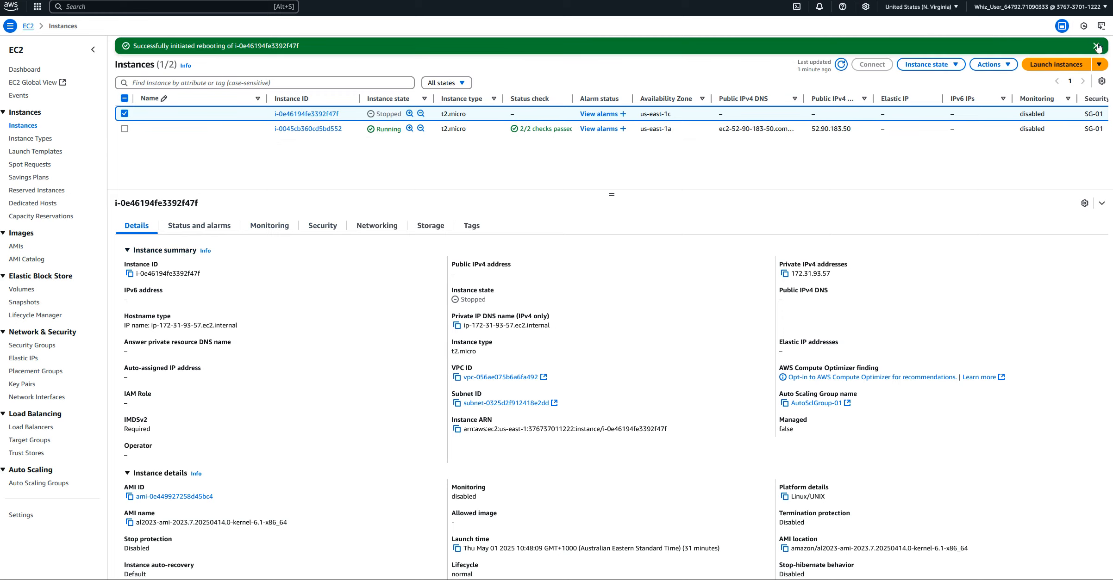
Refresh the instances list, select the running replacement instance in us-east-1c, and copy its public IPv4 address
left_click(840, 65)
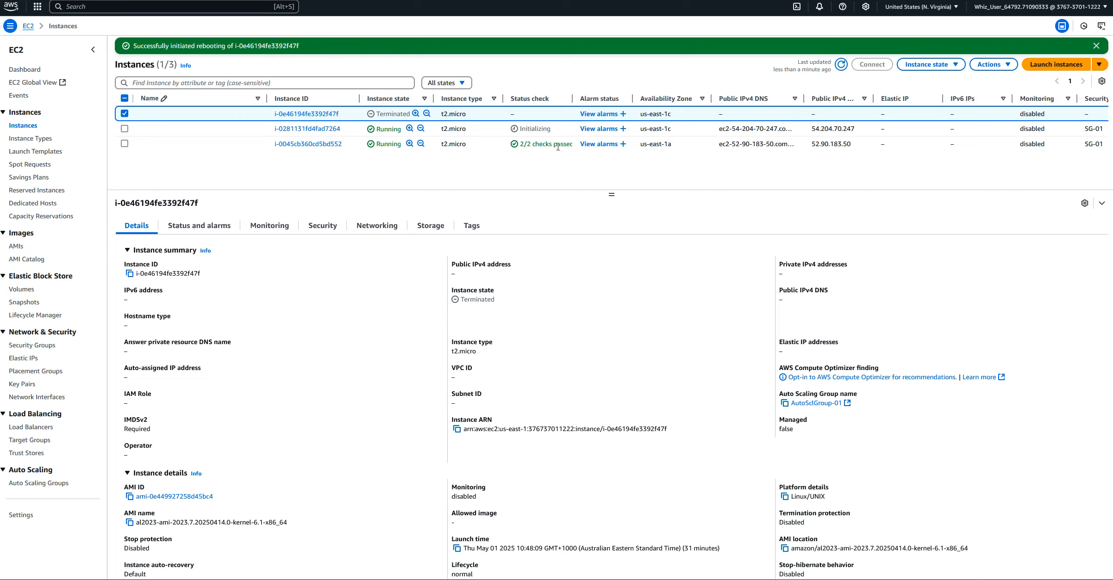
left_click_drag(811, 130, 854, 126)
right_click(830, 130)
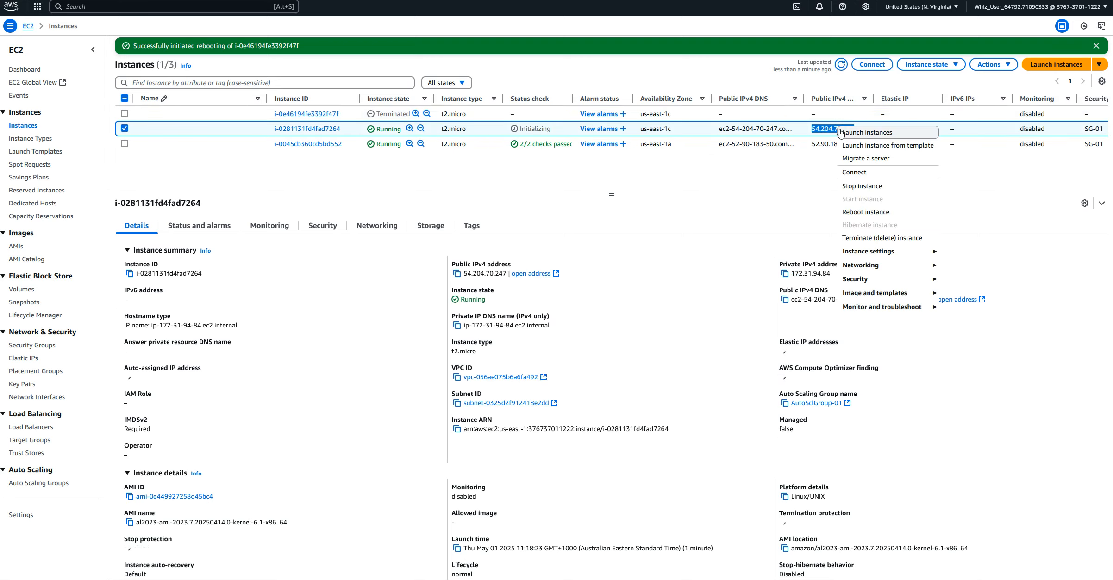
left_click(823, 129)
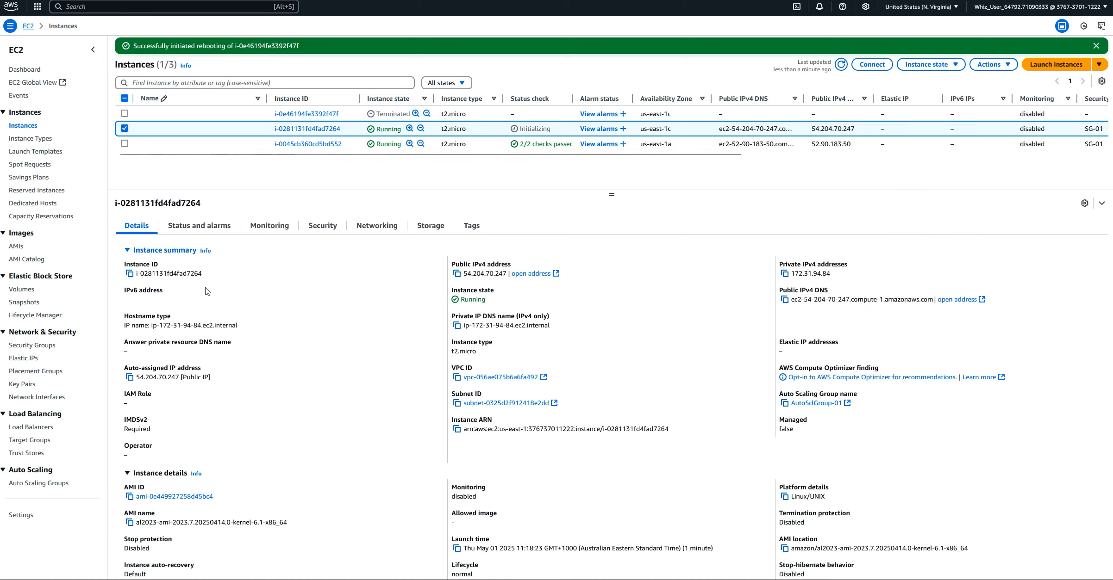
left_click(457, 273)
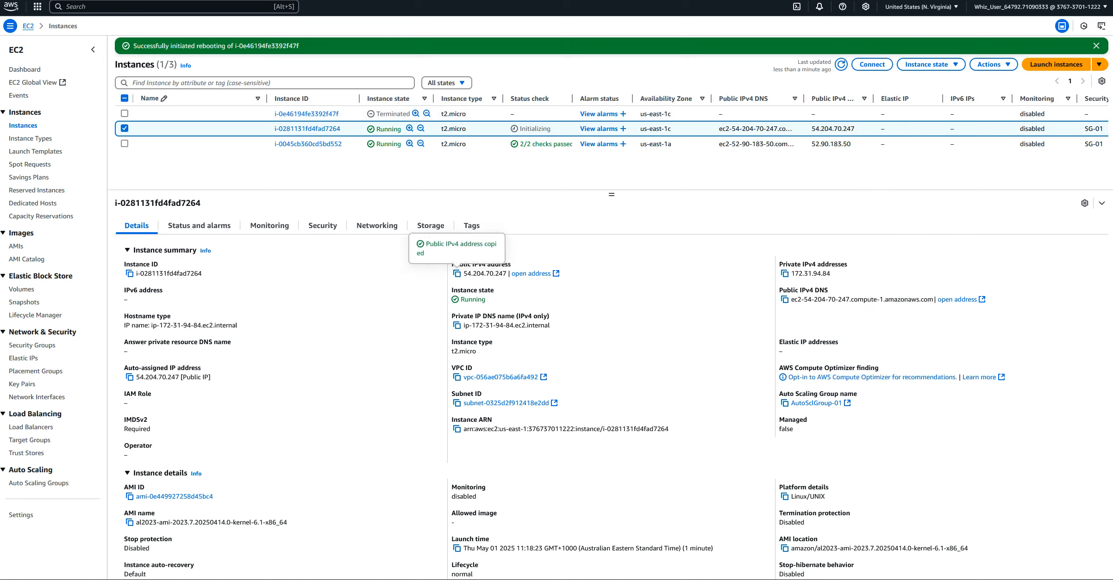
Open the copied public IPv4 address in a new browser tab, reload the page twice, and return to the EC2 instances list
key("ctrl+t")
right_click(139, 1)
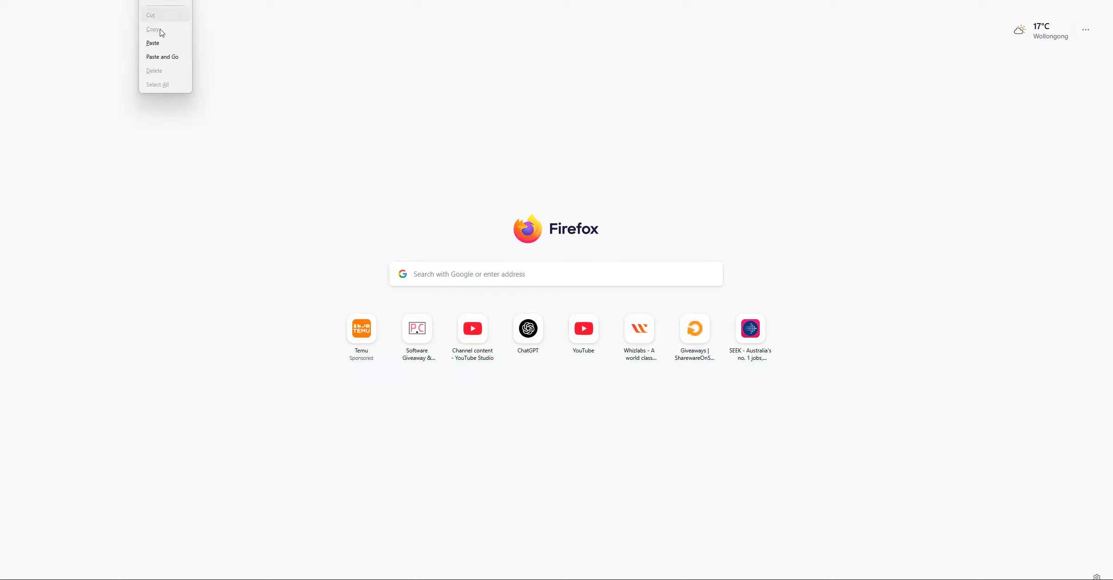
left_click(159, 56)
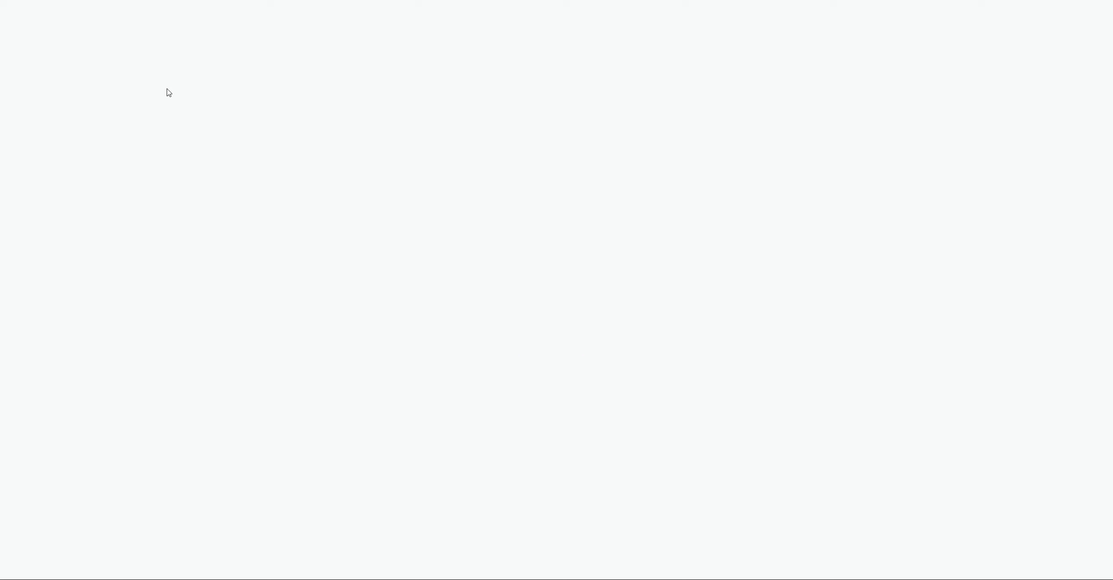
key("F5")
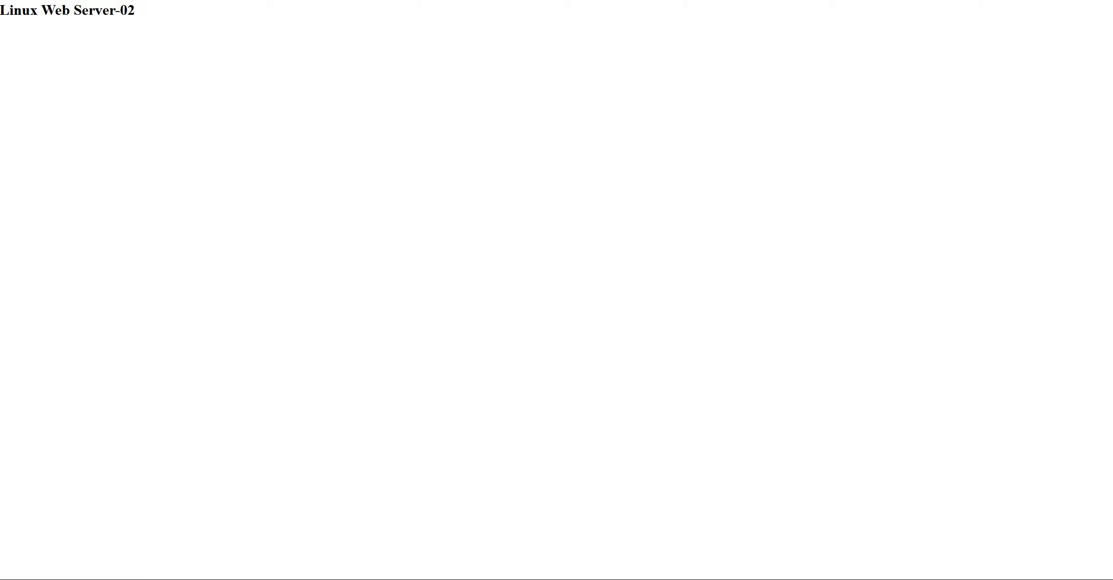
key("F5")
key("ctrl+shift+Tab")
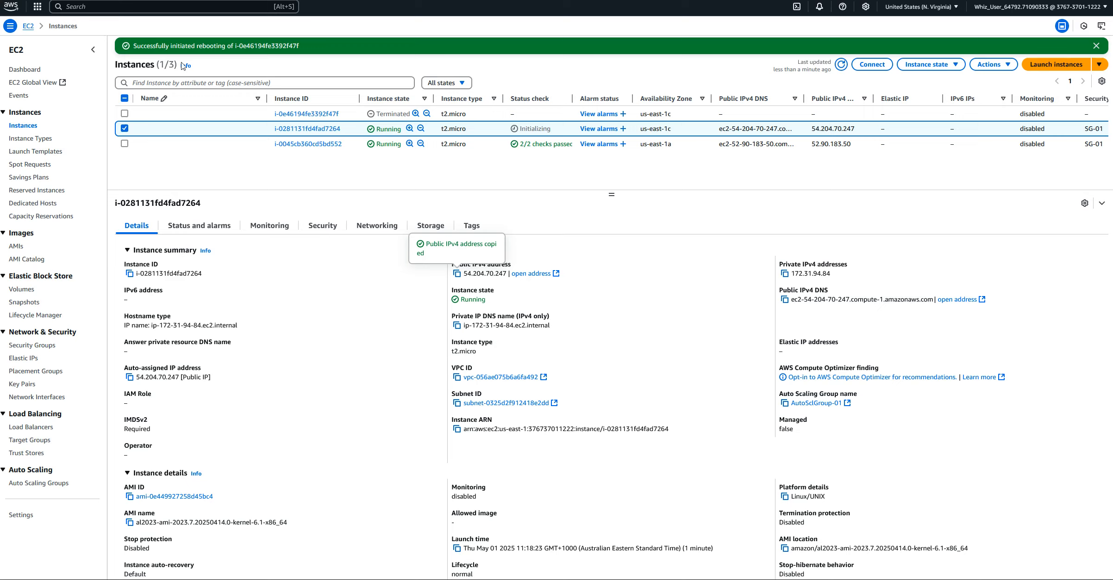